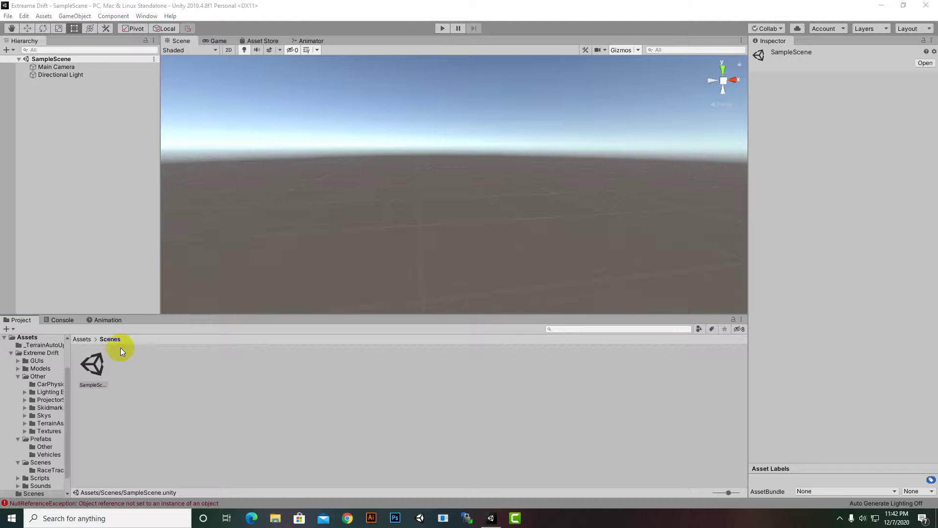
- Open the MainMenu scene from the Scenes folder inside the Extreme Drift assets folder
click(156, 394)
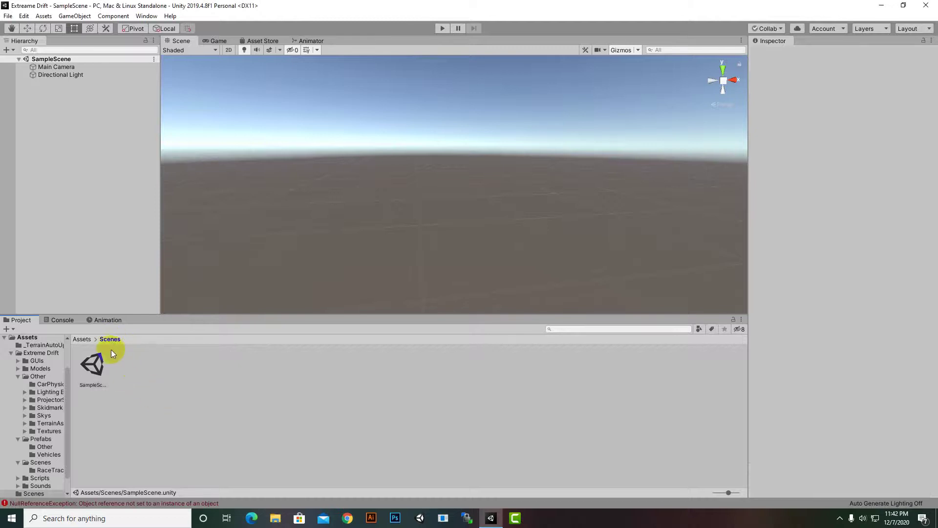
click(84, 340)
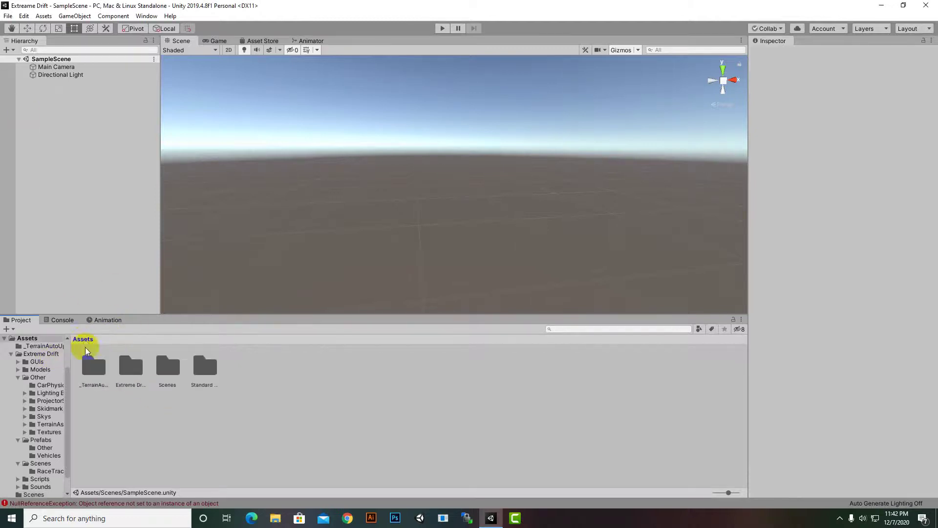
click(126, 368)
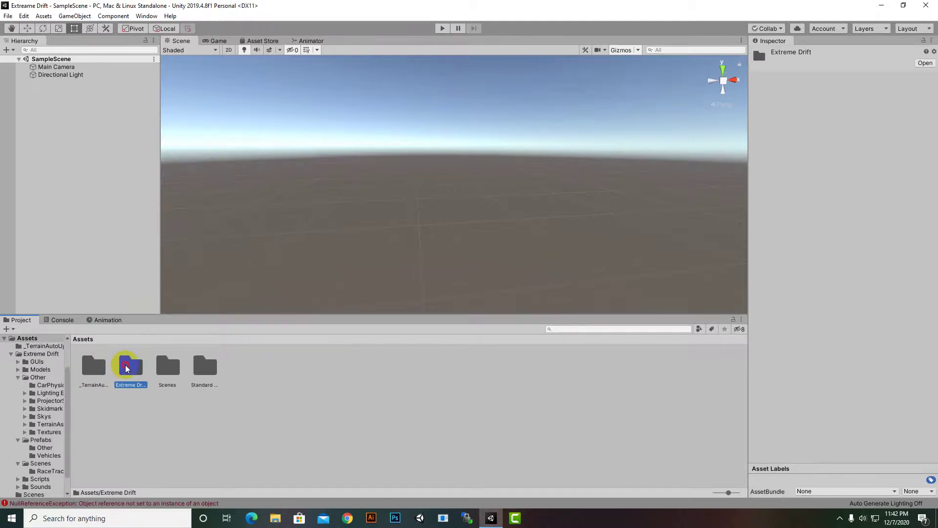
double_click(126, 368)
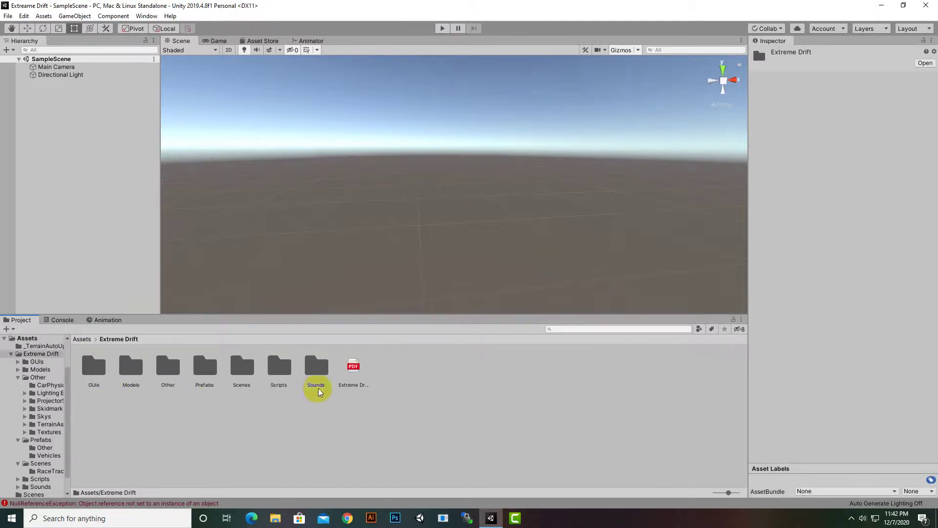
double_click(273, 381)
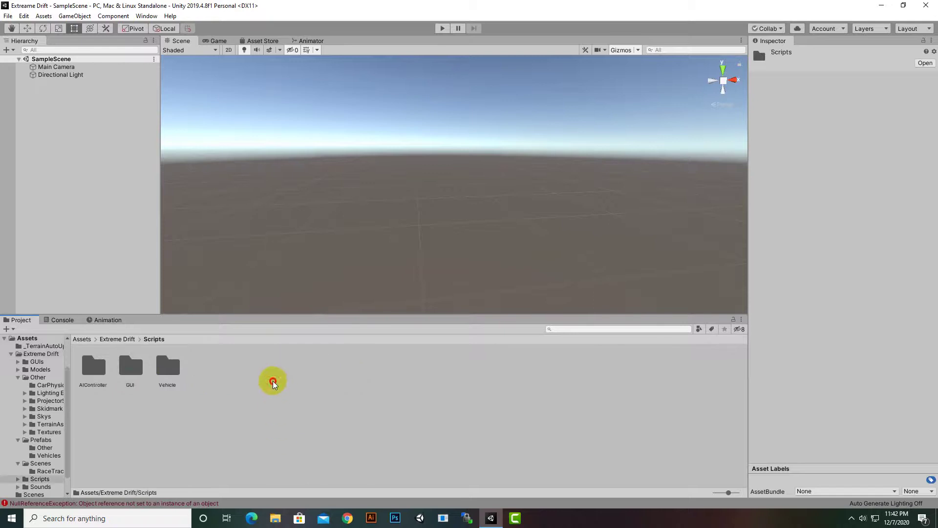
click(121, 341)
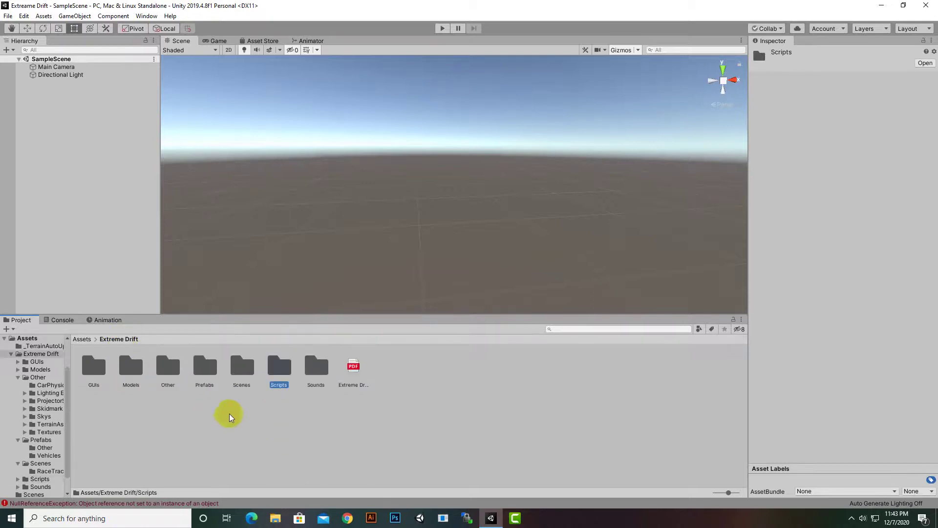
double_click(243, 369)
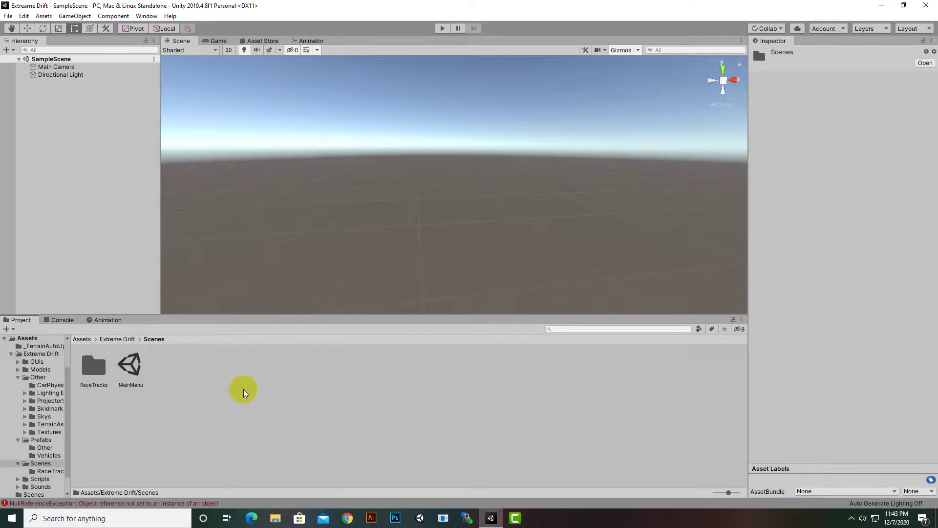
click(131, 382)
double_click(131, 381)
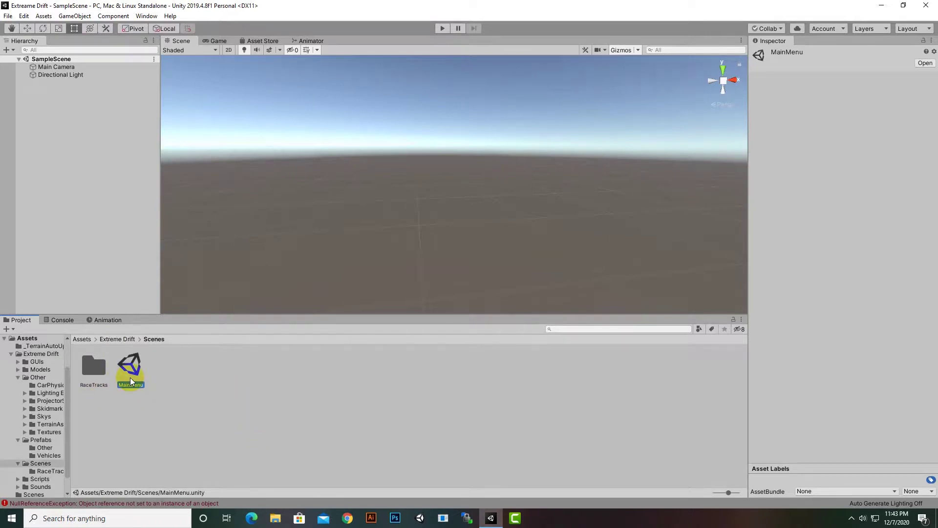
scroll(575, 193, down, 3)
middle_drag(640, 245, 582, 226)
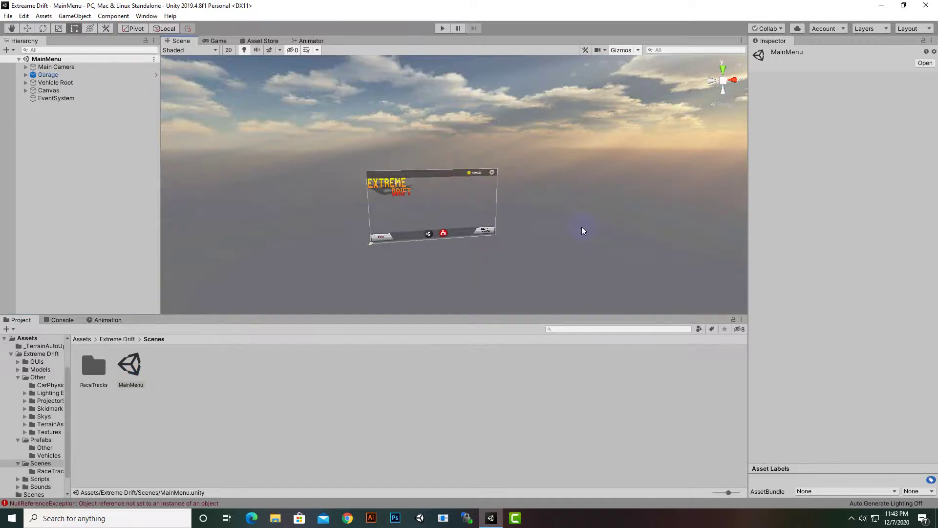
- Run the MainMenu scene in play mode and go to the game's vehicle selection screen
click(442, 28)
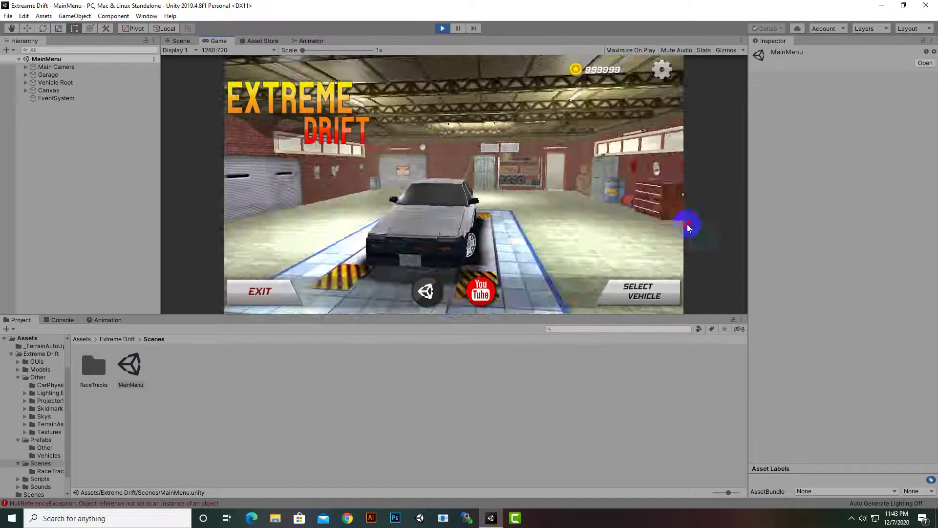
click(789, 215)
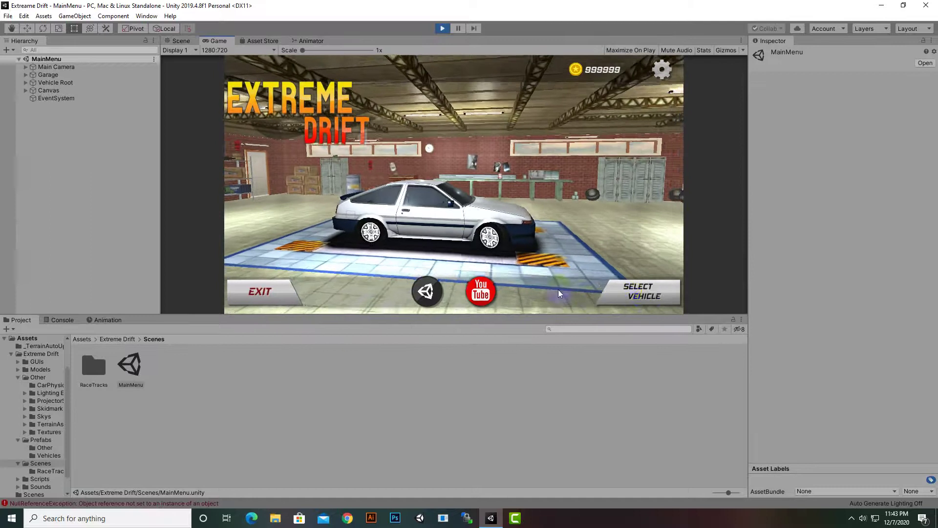
click(629, 294)
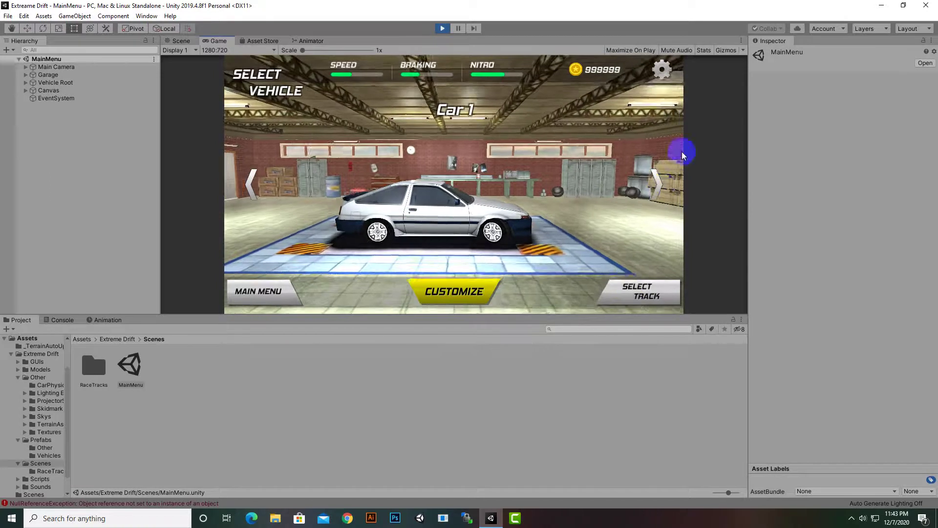
- Browse the available cars on the vehicle selection screen in both directions
click(658, 186)
click(657, 185)
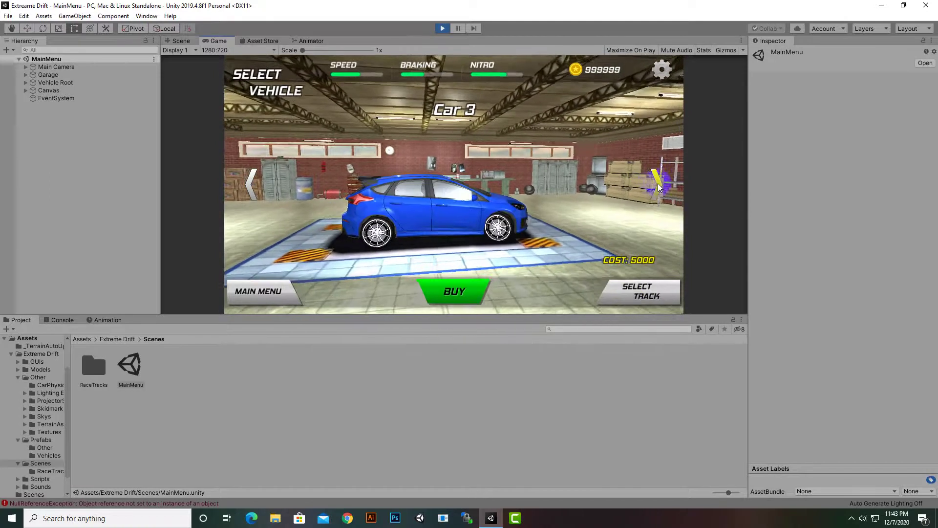
click(657, 185)
click(303, 191)
click(294, 196)
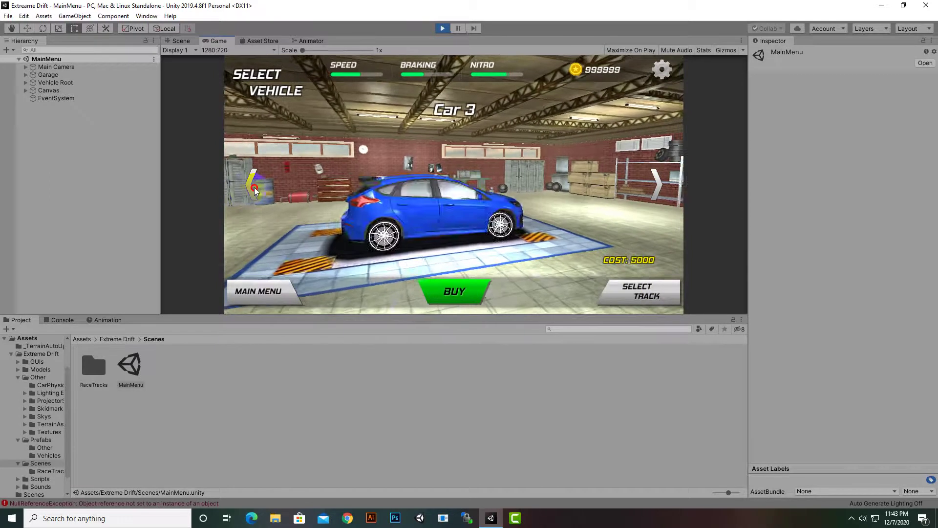
click(284, 200)
click(274, 205)
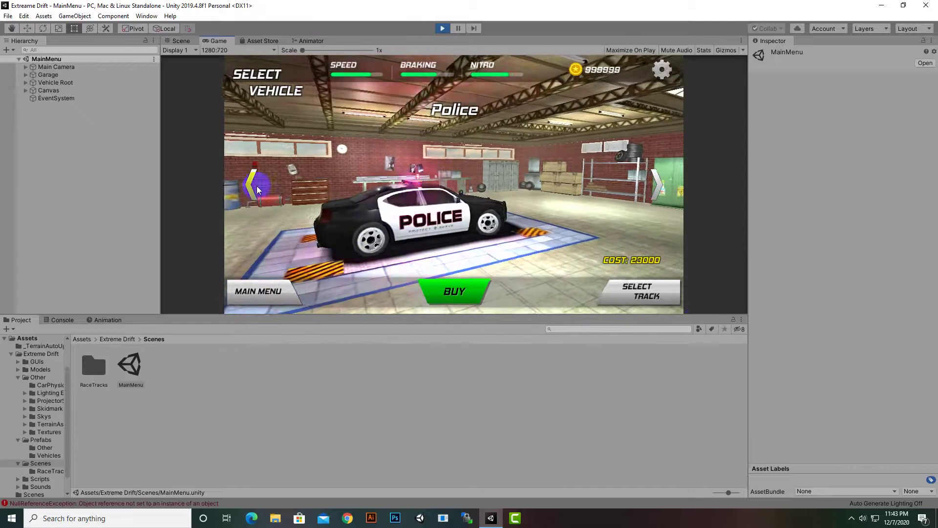
click(271, 207)
click(263, 185)
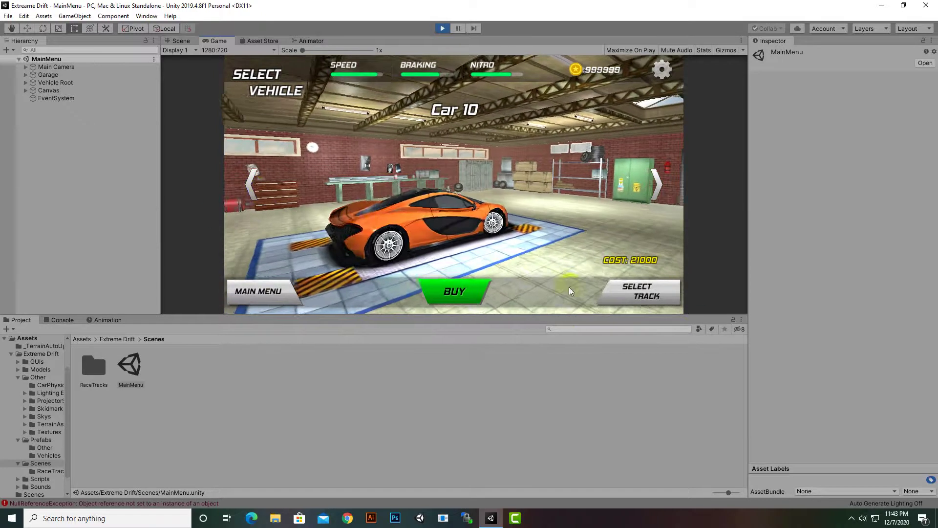
- Go to track selection, try to start a race on Track 1, and stop play mode
click(640, 290)
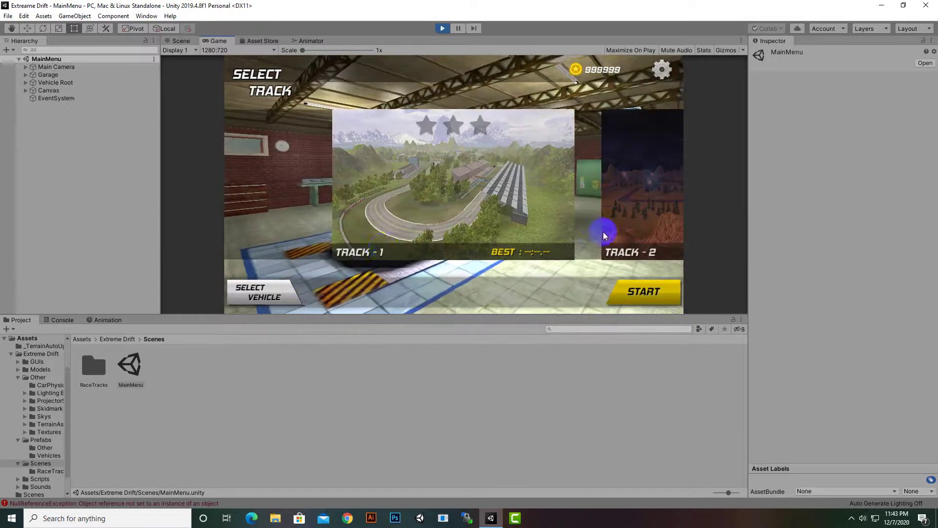
drag(604, 236, 759, 236)
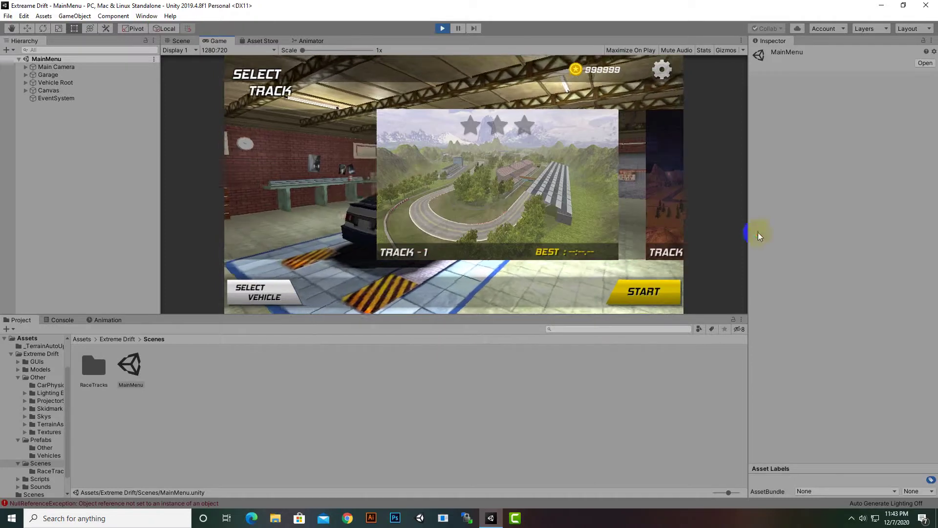
click(702, 296)
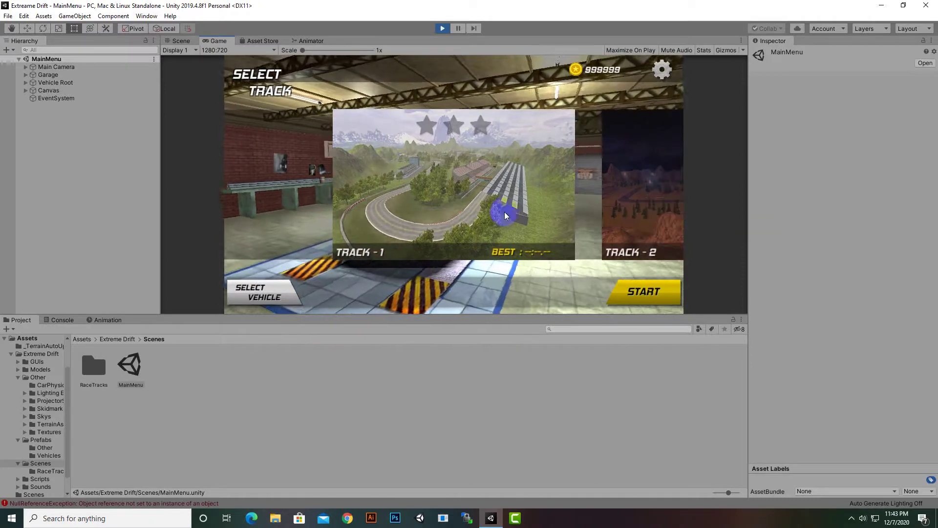
click(636, 293)
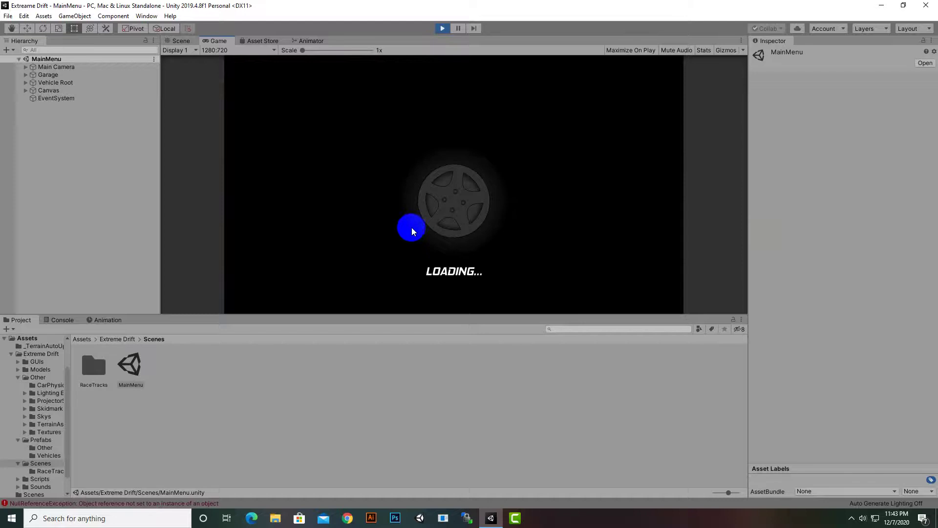
click(442, 28)
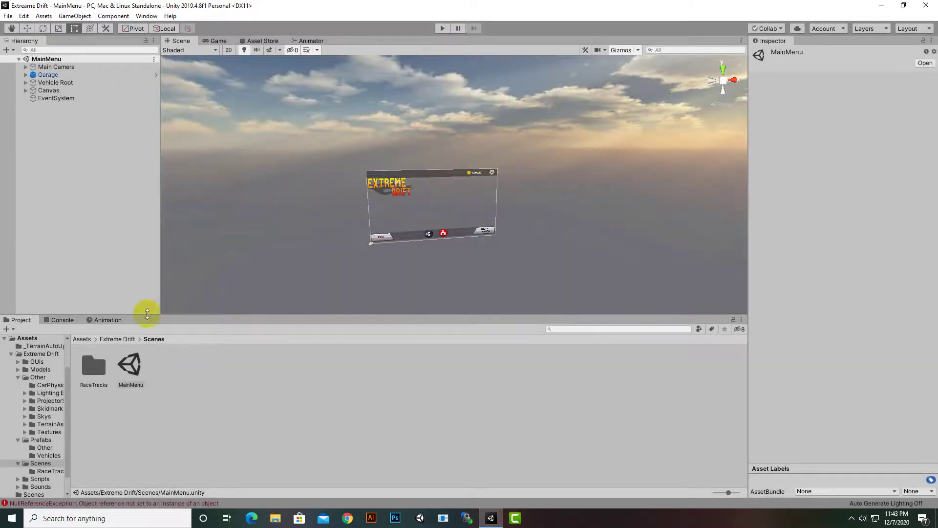
- Open the Build Settings and add the MainMenu scene to the scenes in the build
click(8, 16)
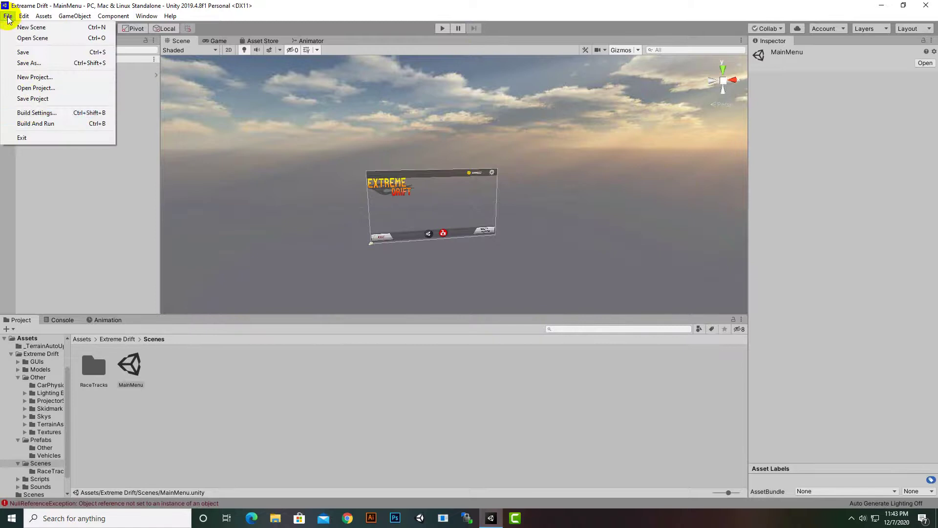
click(36, 113)
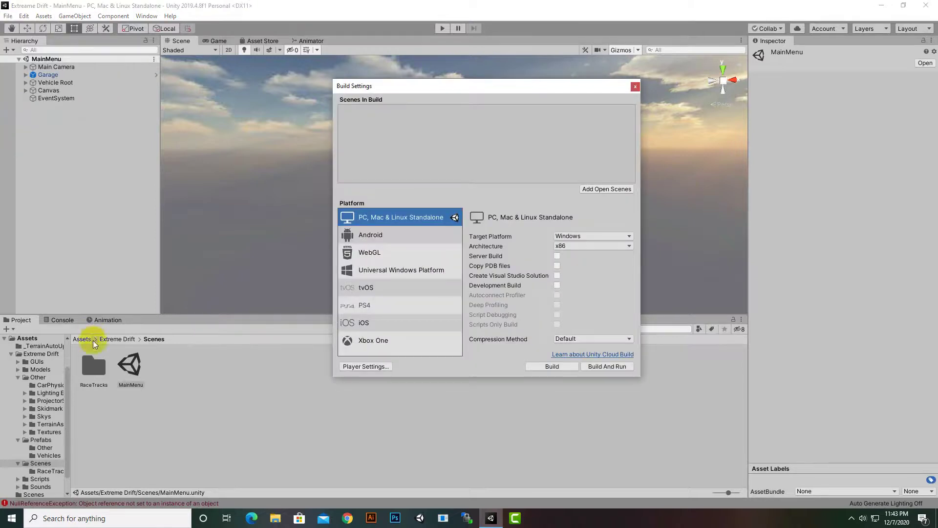
click(125, 370)
drag(125, 370, 373, 139)
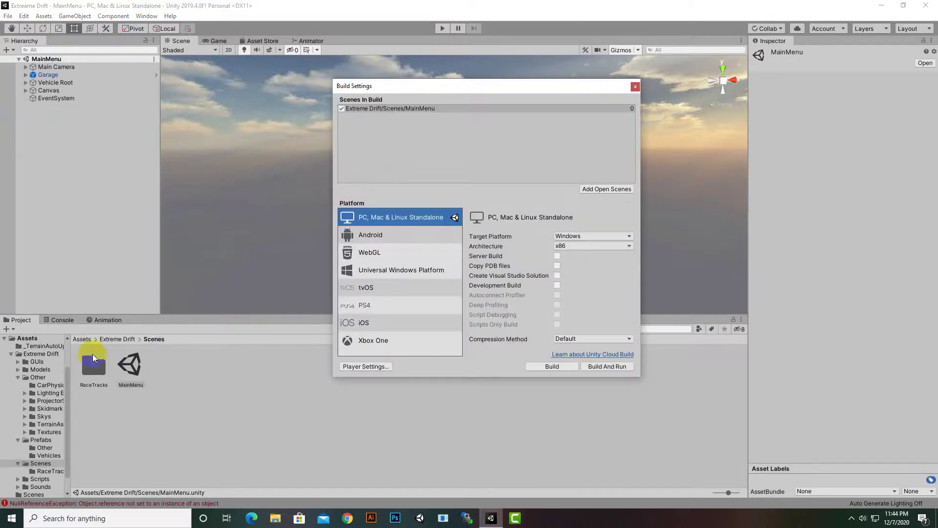
- Add the scenes RaceTrack1 through RaceTrack5 from the RaceTracks folder to the build after MainMenu, in numerical order
click(88, 362)
double_click(88, 362)
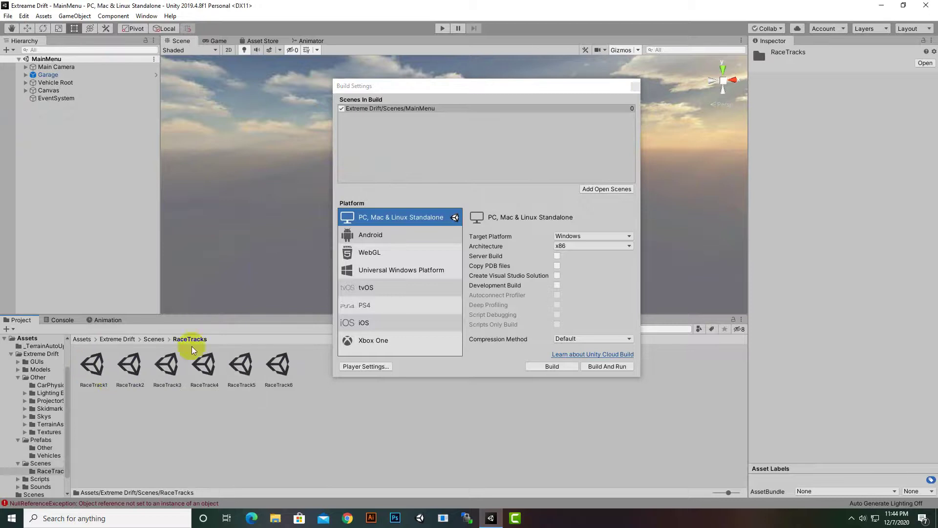
click(98, 367)
drag(93, 377, 413, 130)
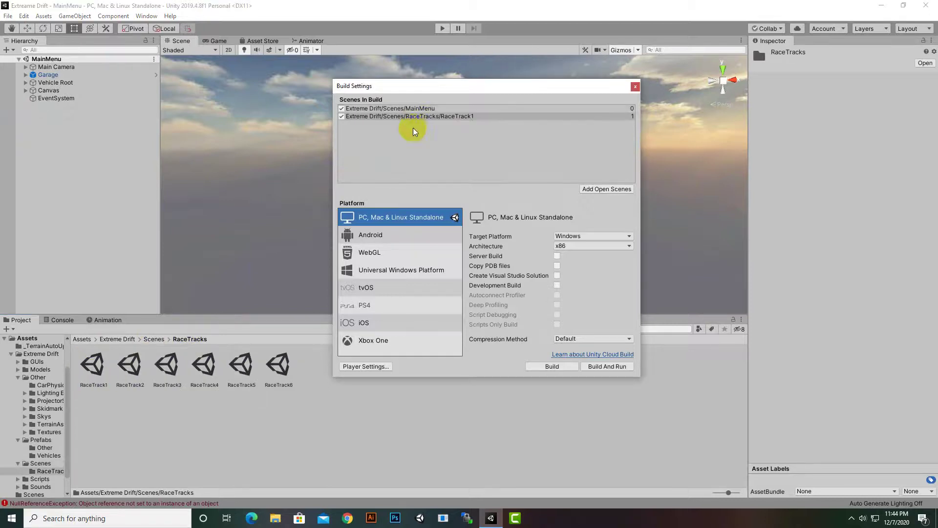
drag(130, 367, 447, 158)
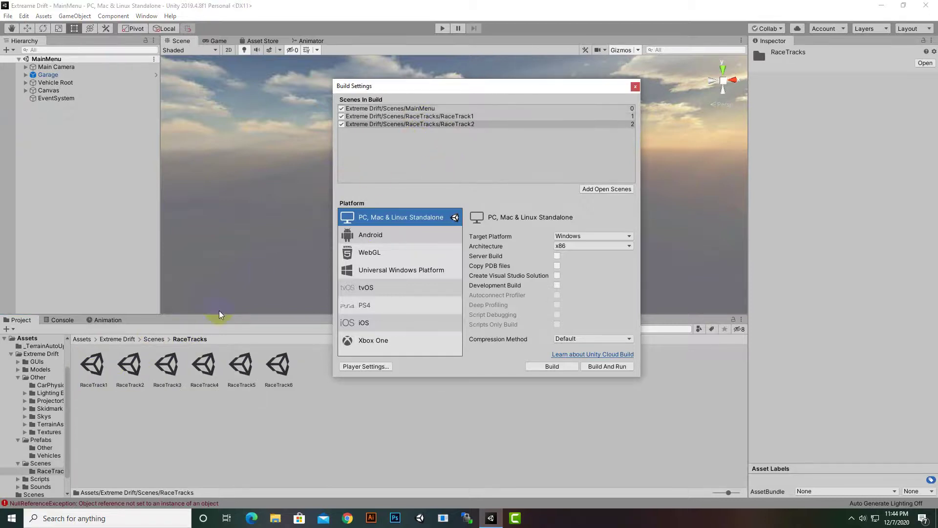
drag(167, 364, 527, 131)
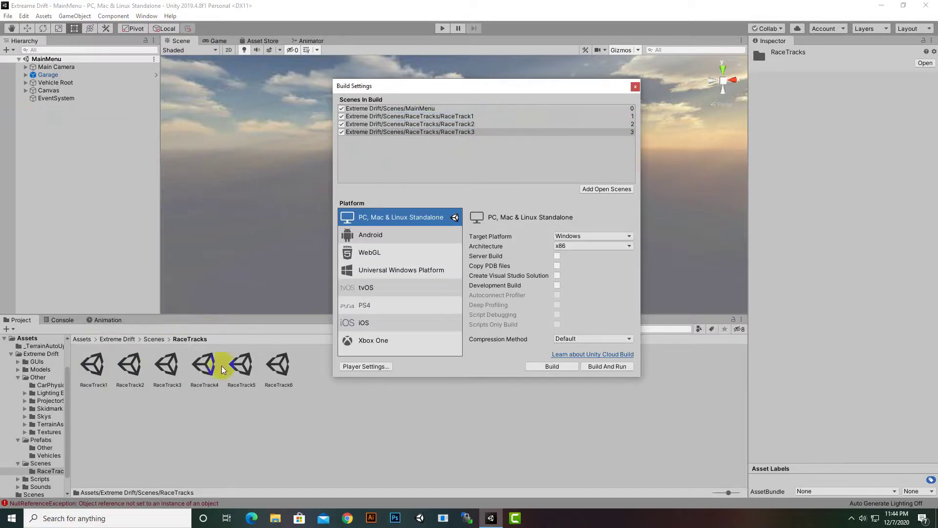
drag(205, 373, 442, 142)
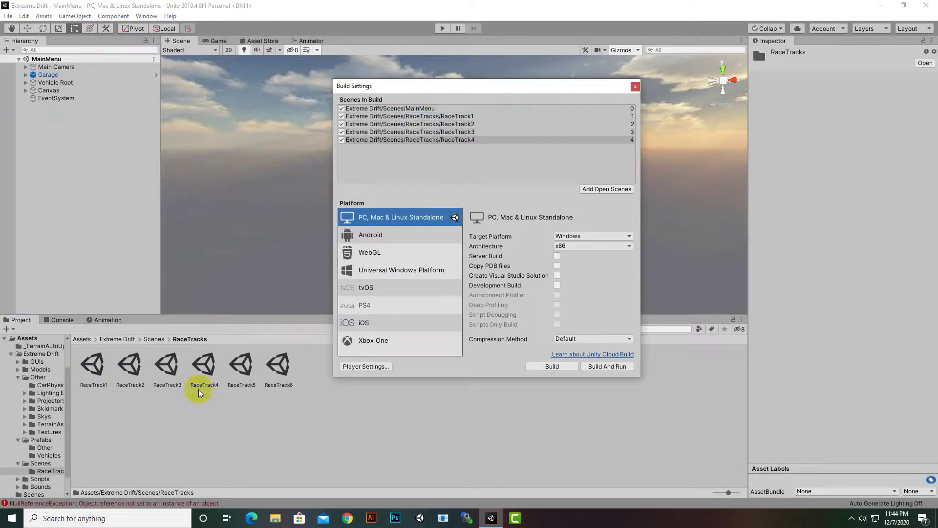
click(272, 347)
drag(246, 366, 486, 166)
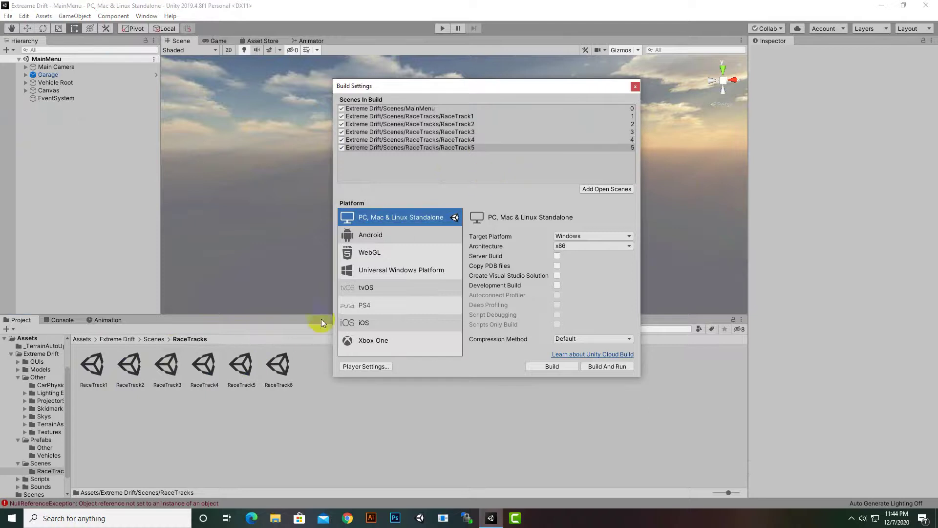
- Delete the RaceTrack6 scene from the RaceTracks folder and close the Build Settings
click(282, 374)
right_click(281, 366)
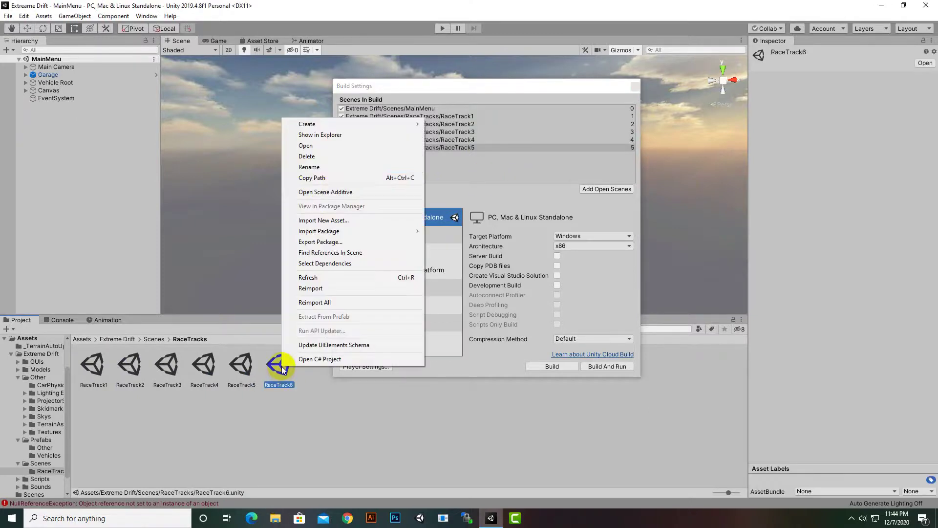
click(317, 156)
click(494, 279)
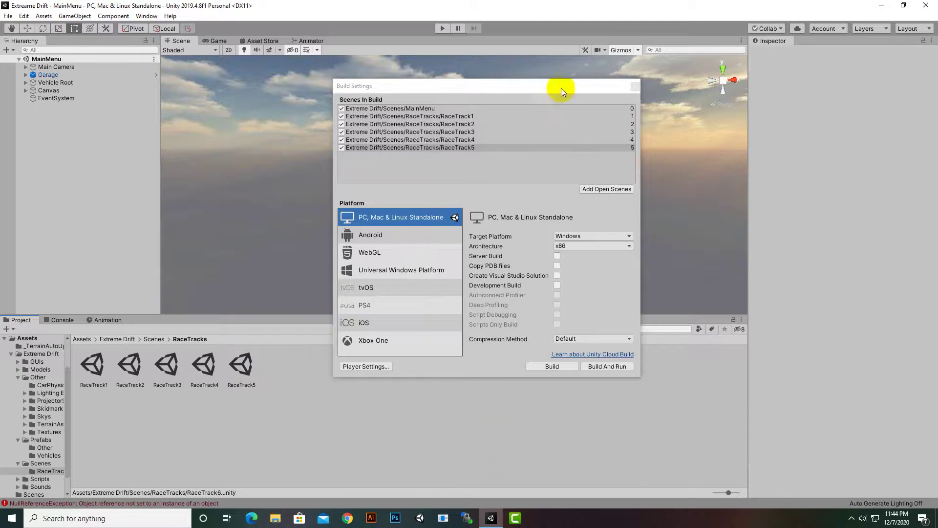
mouse_move(561, 88)
mouse_down()
mouse_move(603, 147)
mouse_move(553, 89)
mouse_up()
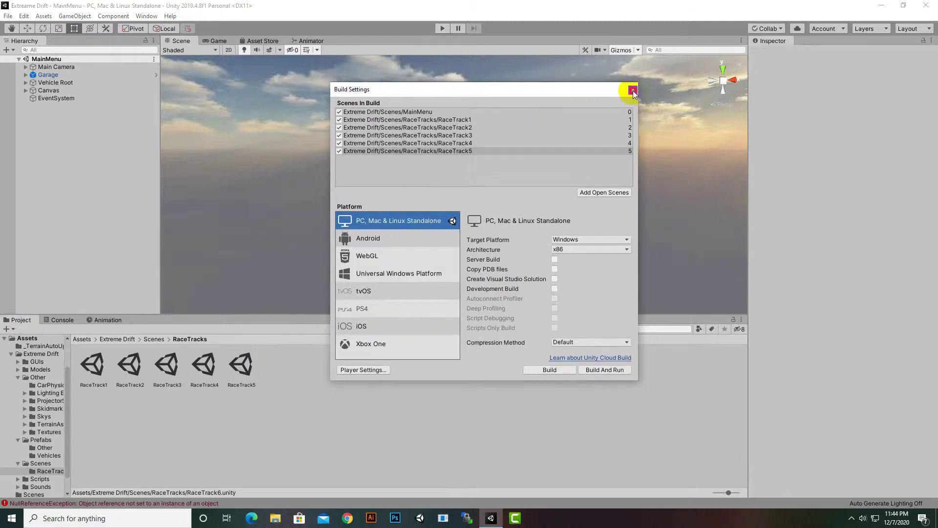
click(633, 89)
- Playtest the game by going through vehicle and track selection, driving a race on Track 1, and stopping play mode
click(439, 28)
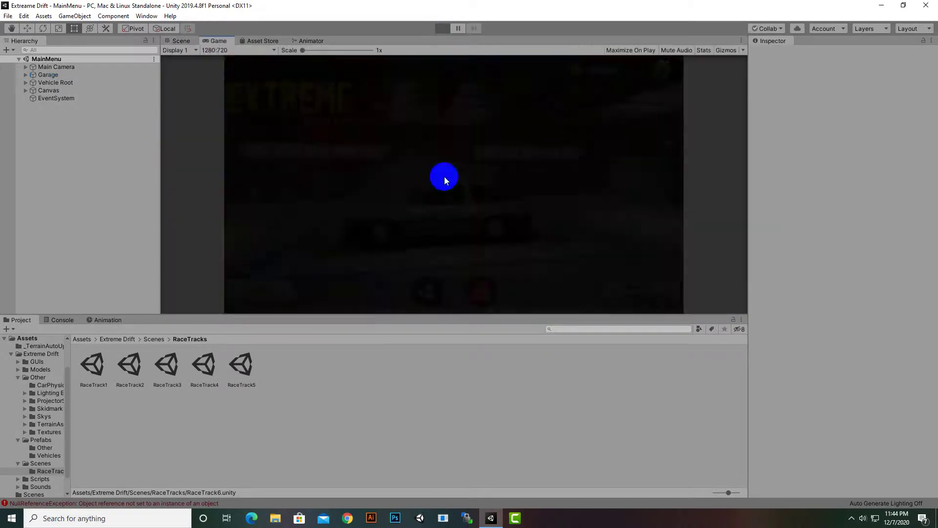
click(651, 296)
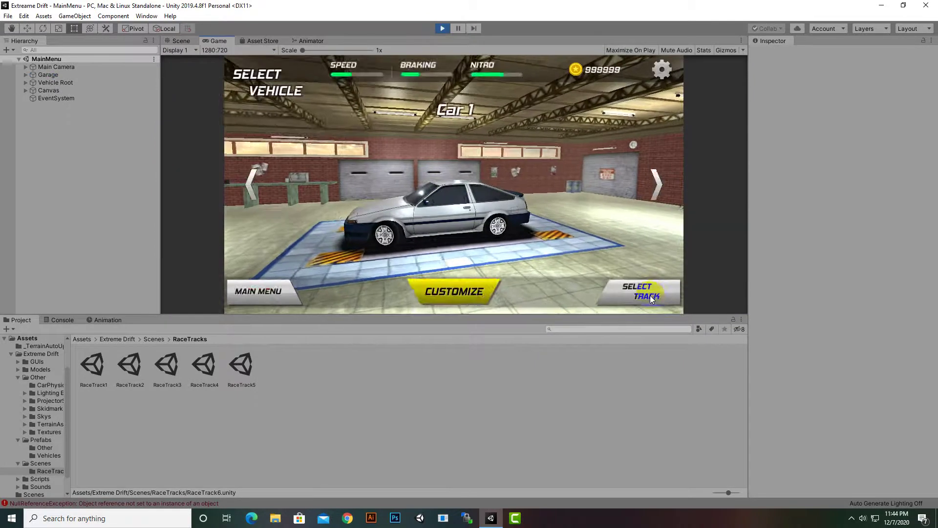
click(650, 295)
click(647, 297)
click(511, 303)
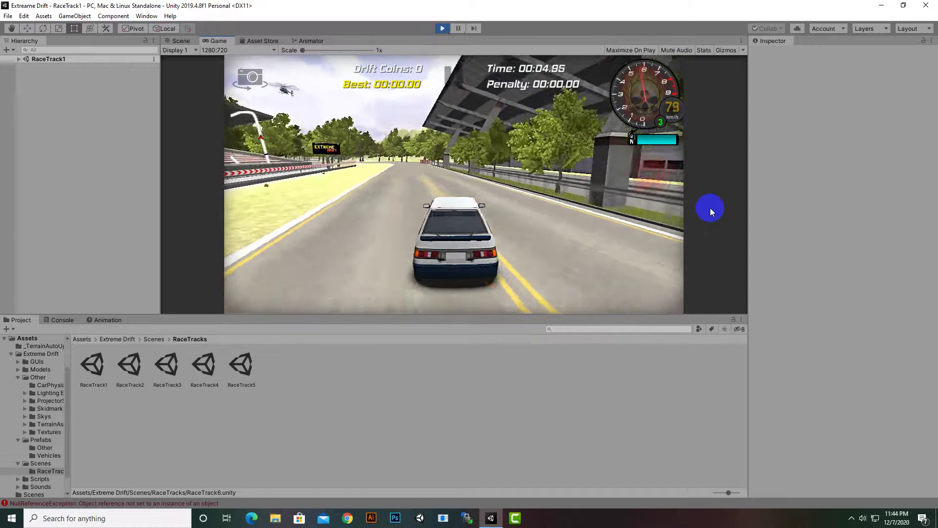
key(Left)
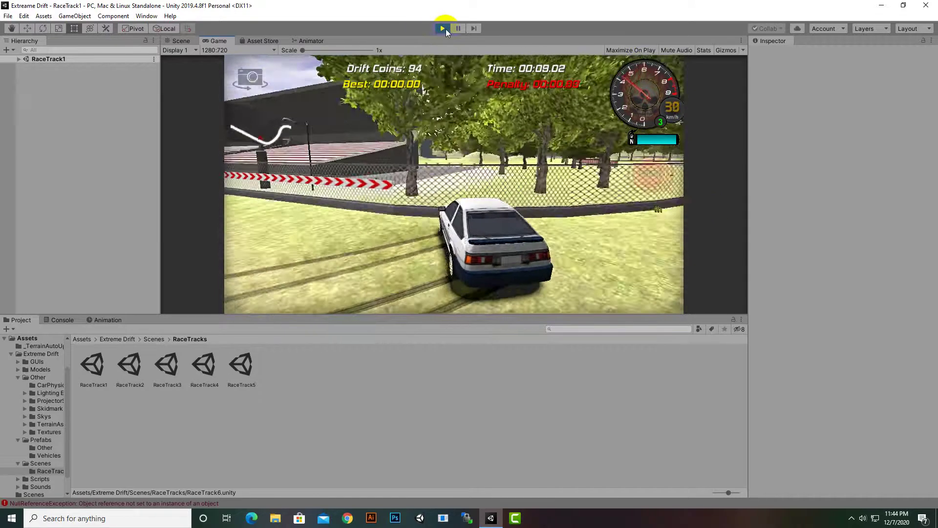
click(443, 29)
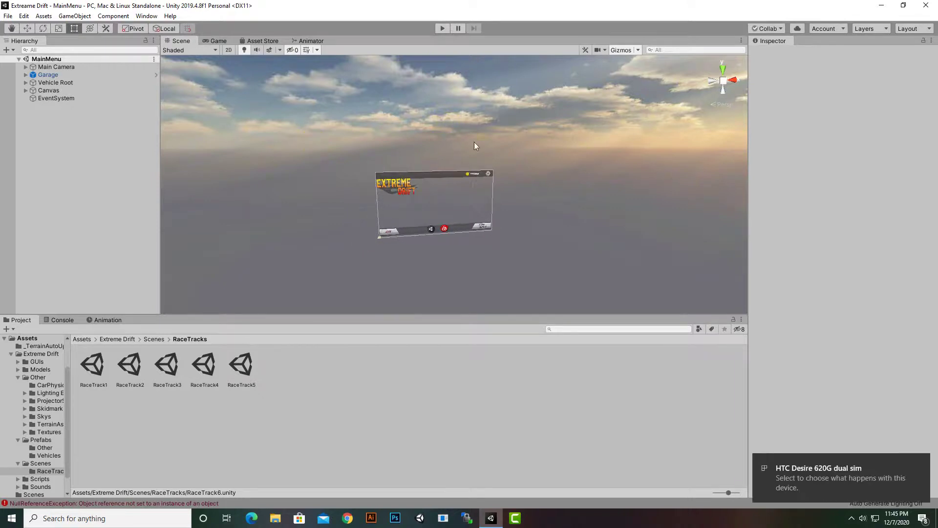
- Change the source image of the Extreme Drift project logo in the main menu to the black camera sprite
middle_drag(618, 178, 647, 207)
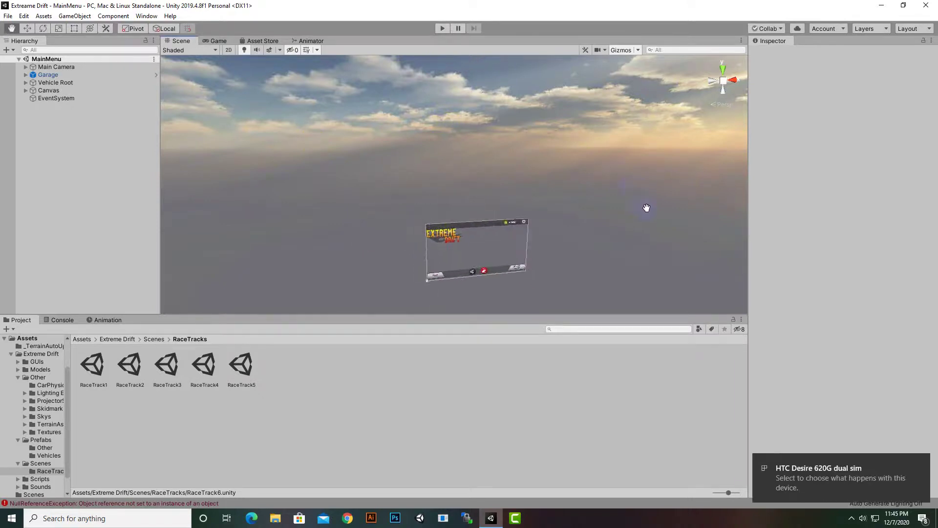
scroll(593, 201, up, 5)
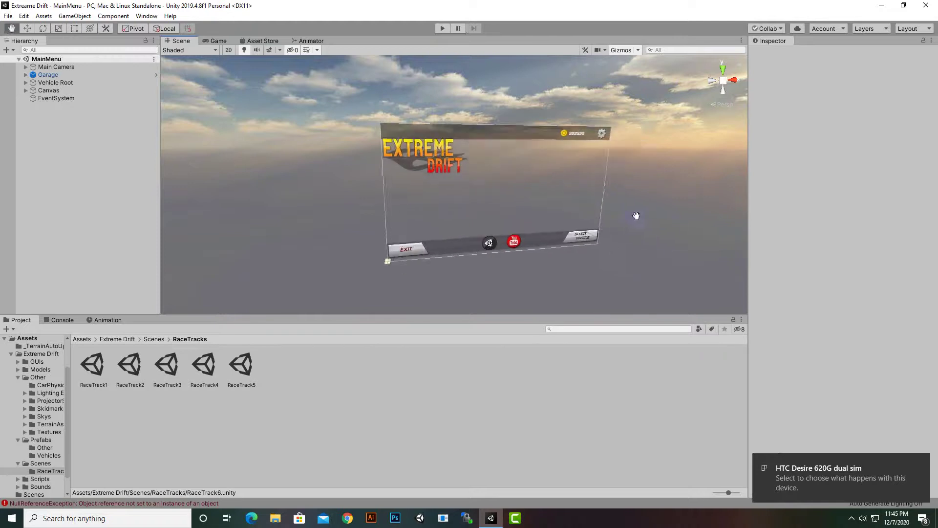
alt+drag(636, 216, 632, 259)
scroll(663, 213, up, 2)
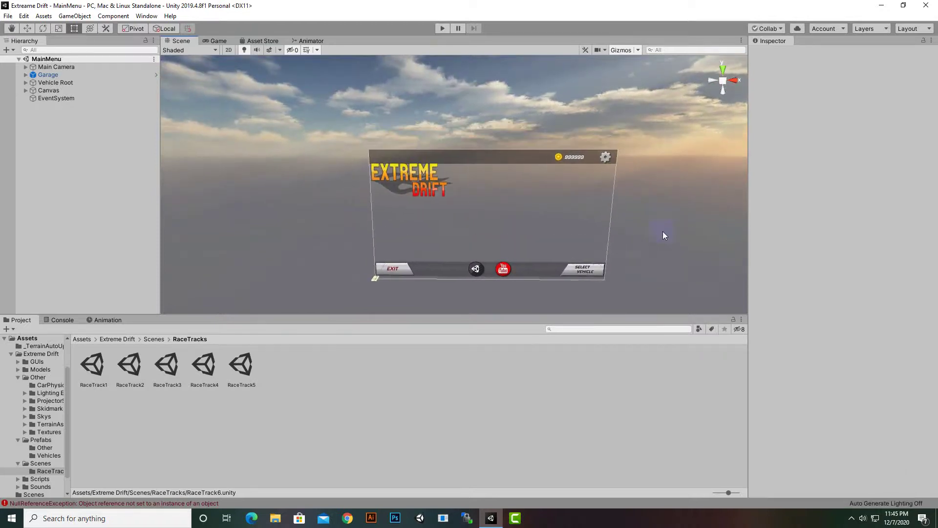
click(414, 190)
click(418, 193)
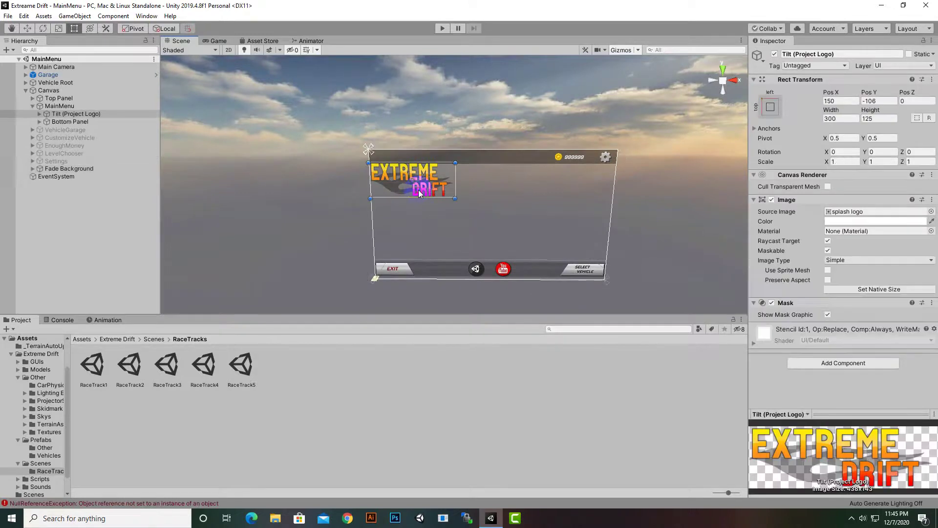
click(932, 212)
scroll(652, 222, down, 2)
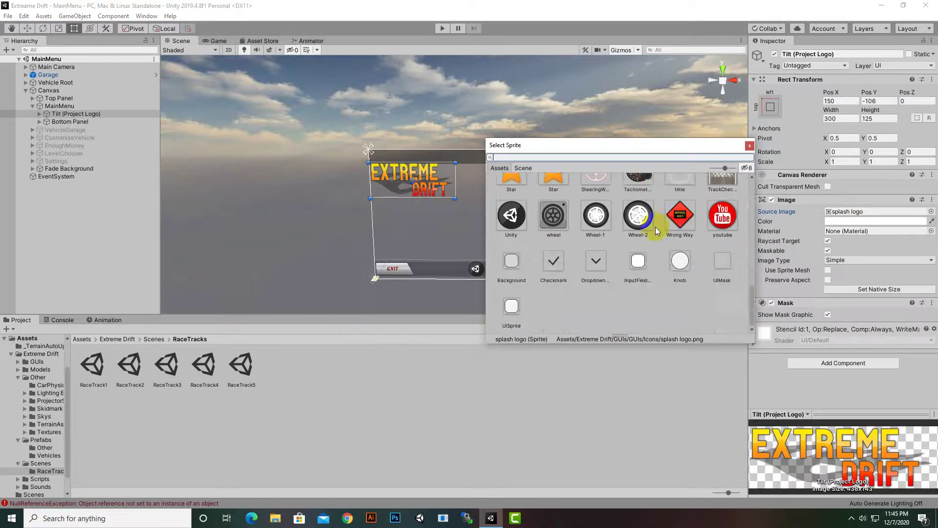
scroll(654, 229, up, 4)
scroll(664, 303, up, 3)
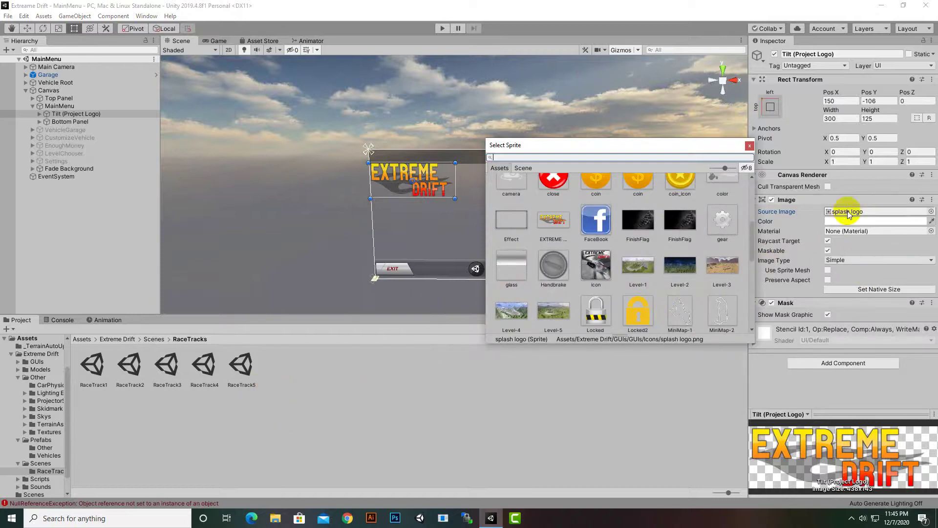
scroll(583, 291, up, 3)
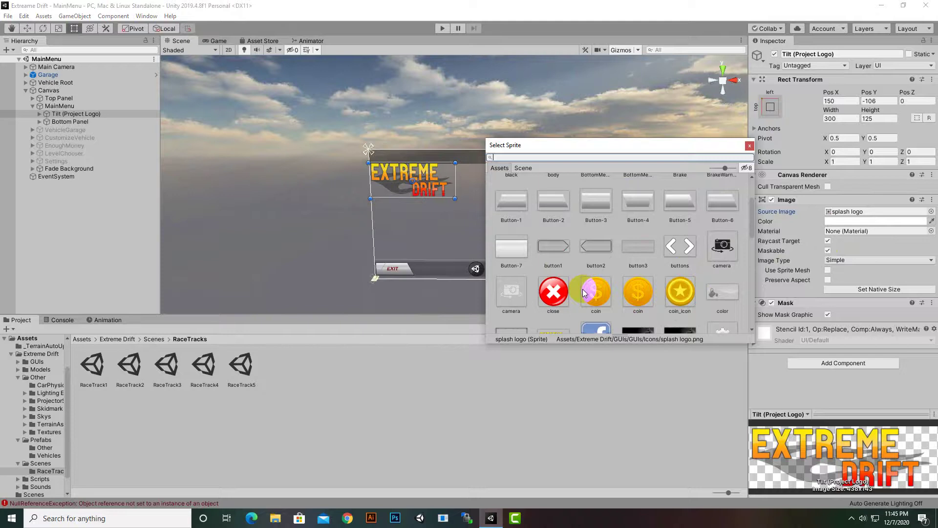
scroll(585, 292, up, 1)
double_click(723, 276)
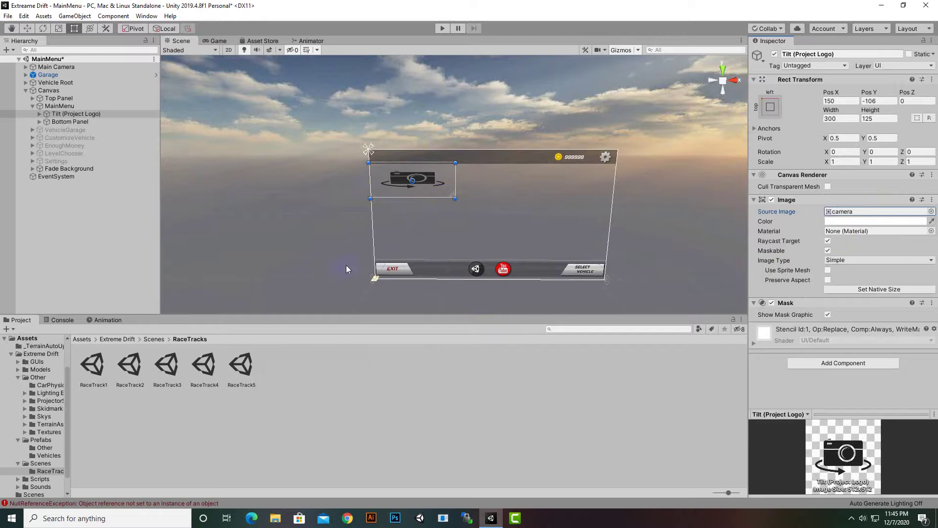
- Select the GameScore coin text in the menu's top panel to view its text properties
scroll(320, 205, up, 2)
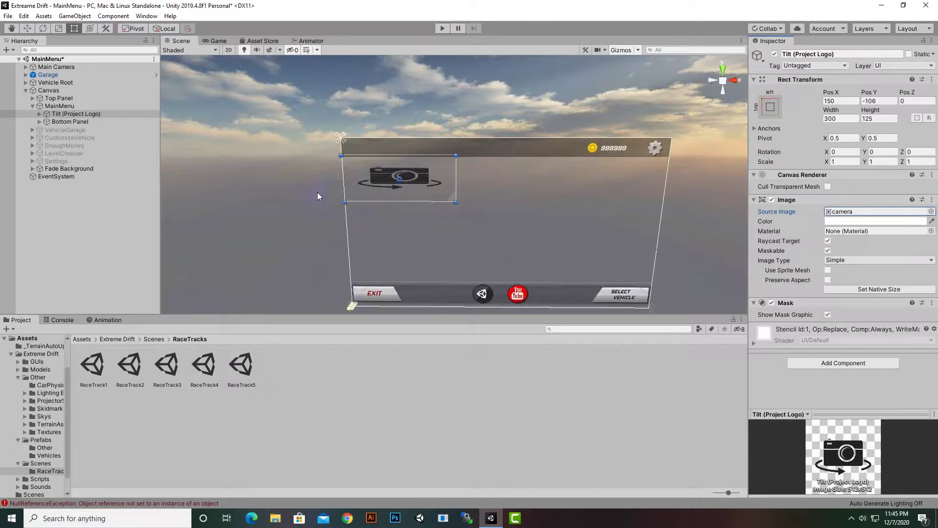
click(611, 151)
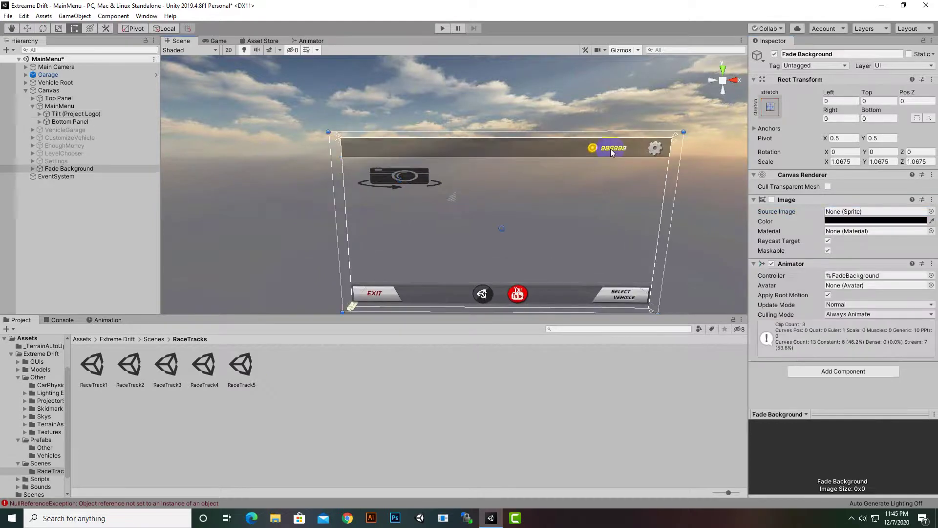
click(611, 148)
click(611, 149)
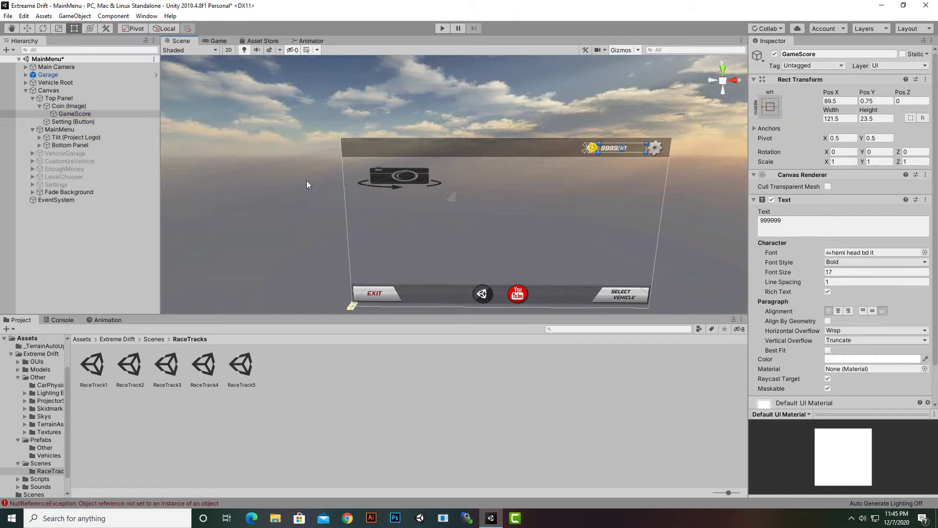
- Select the gear-shaped Setting button and examine its On Click events and the functions available for the Main Camera entry
click(659, 151)
click(659, 151)
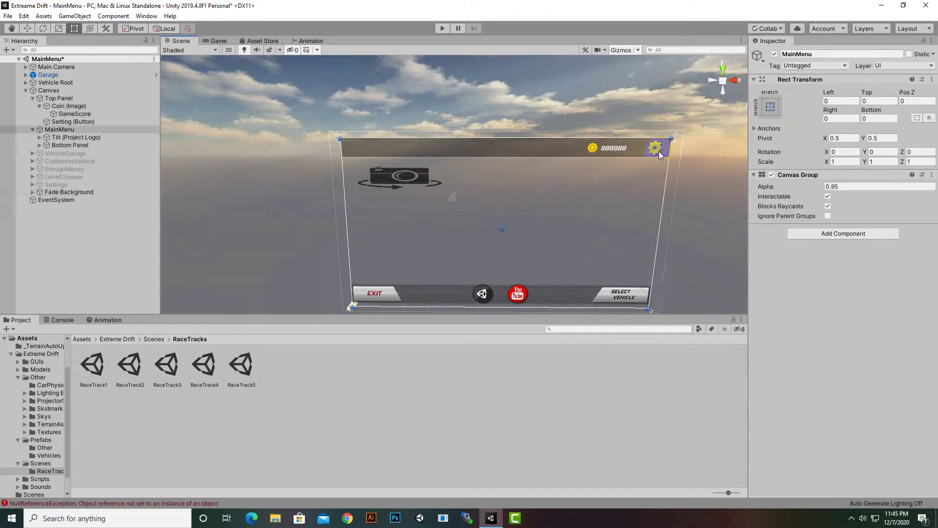
click(659, 151)
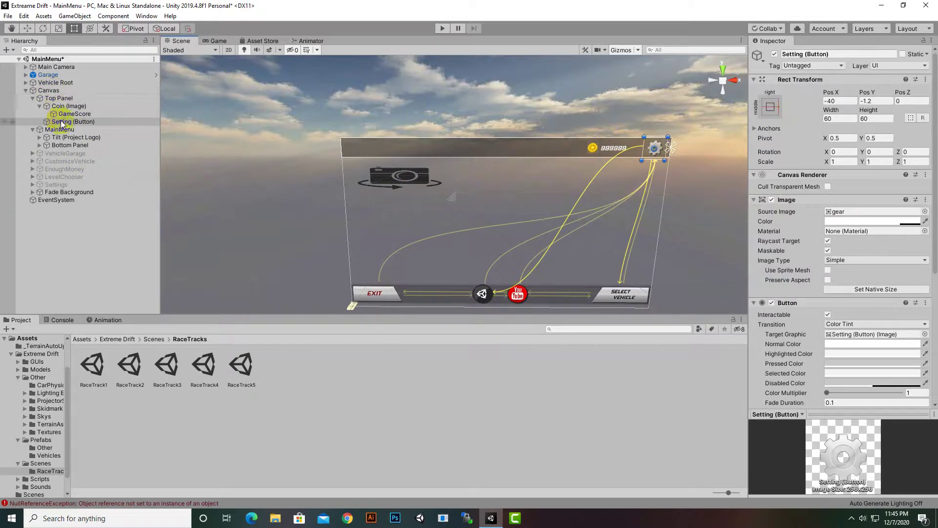
scroll(867, 245, down, 6)
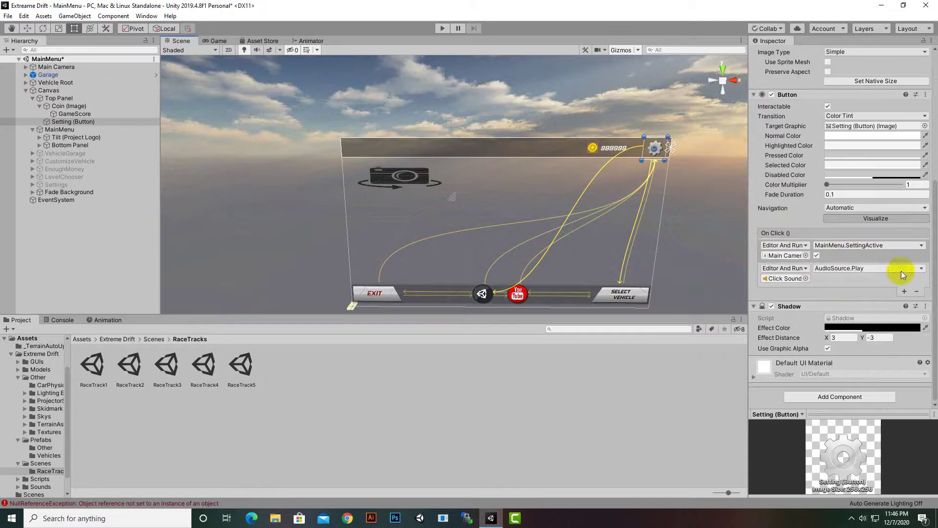
click(918, 247)
mouse_move(864, 356)
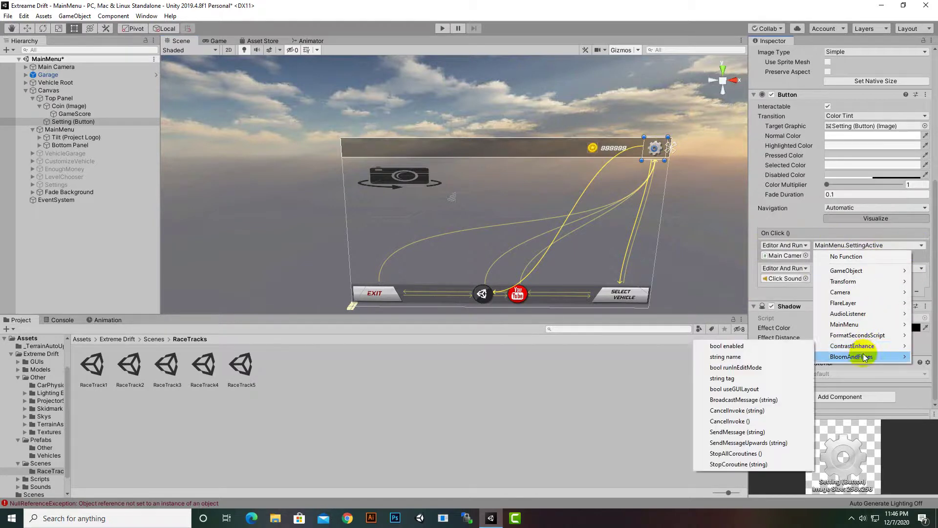
click(699, 5)
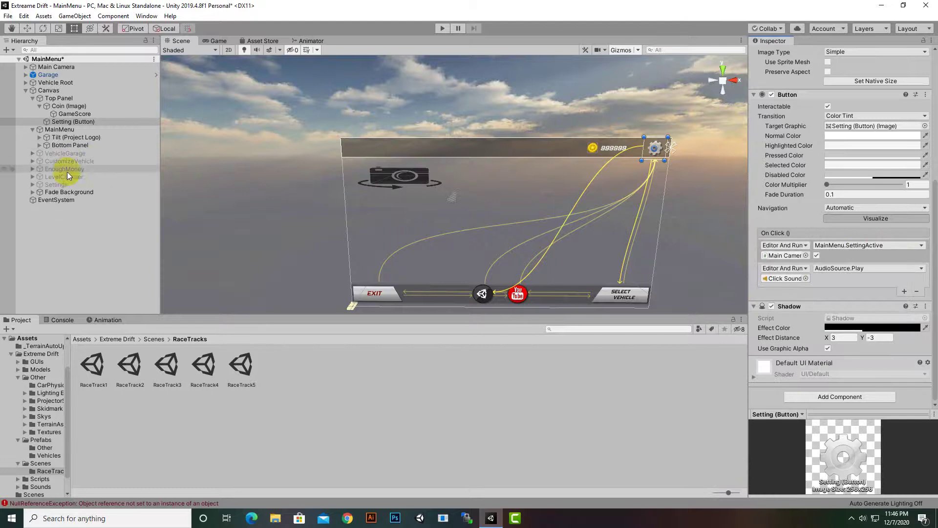
- Collapse the Top Panel hierarchy, select the Youtube button, and examine the link address in its OpenURL.OpenTab event
click(31, 101)
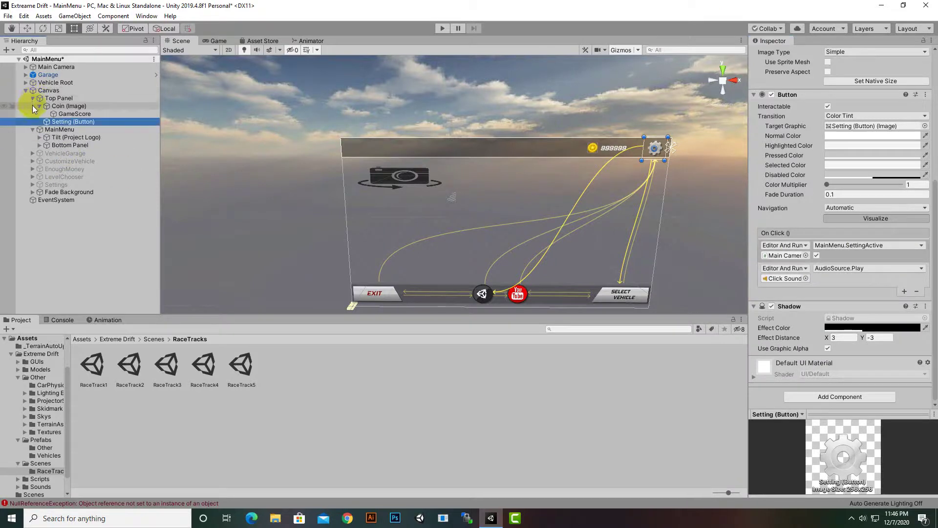
click(32, 98)
click(520, 296)
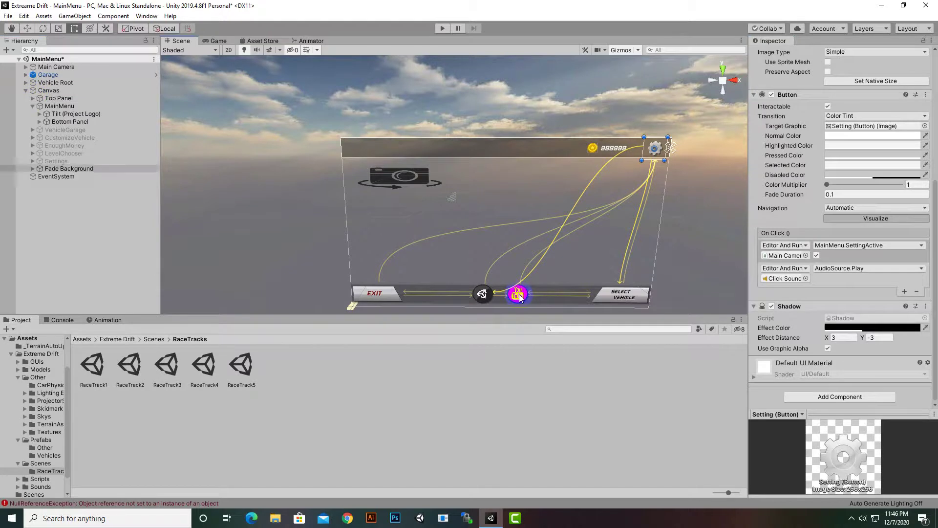
click(518, 296)
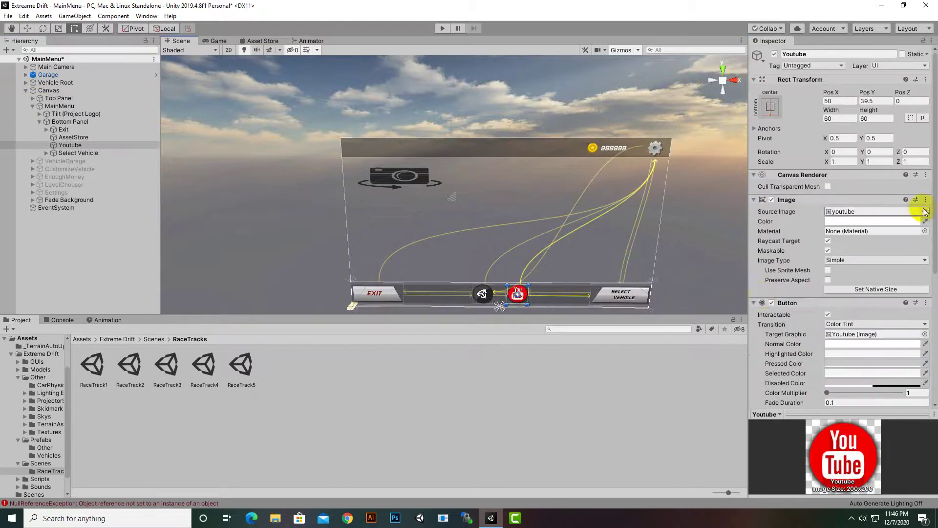
scroll(874, 284, down, 5)
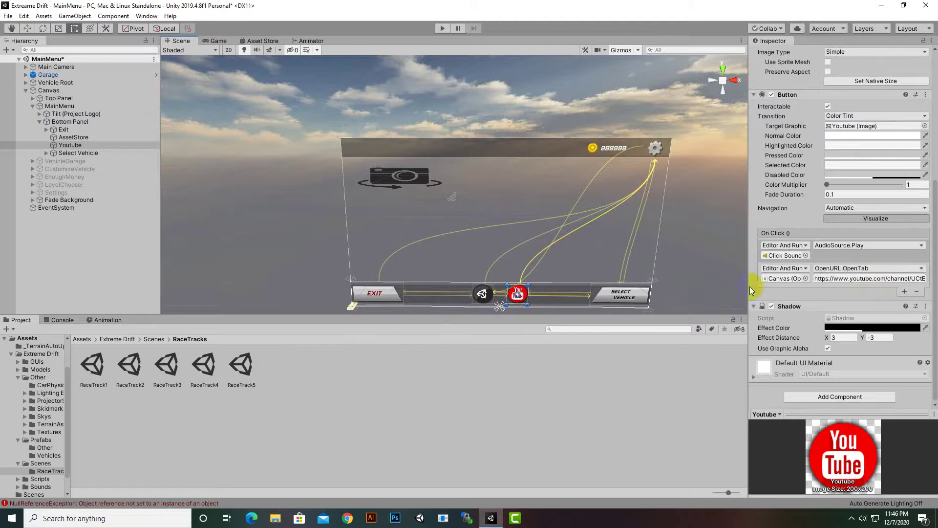
click(834, 278)
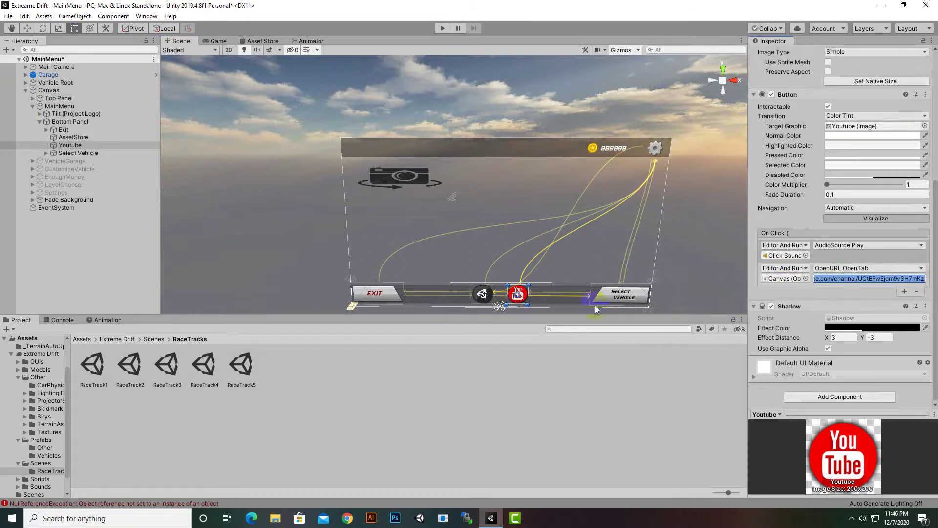
- Select the AssetStore button and examine the link address in its OpenURL.OpenTab event
click(487, 297)
click(486, 297)
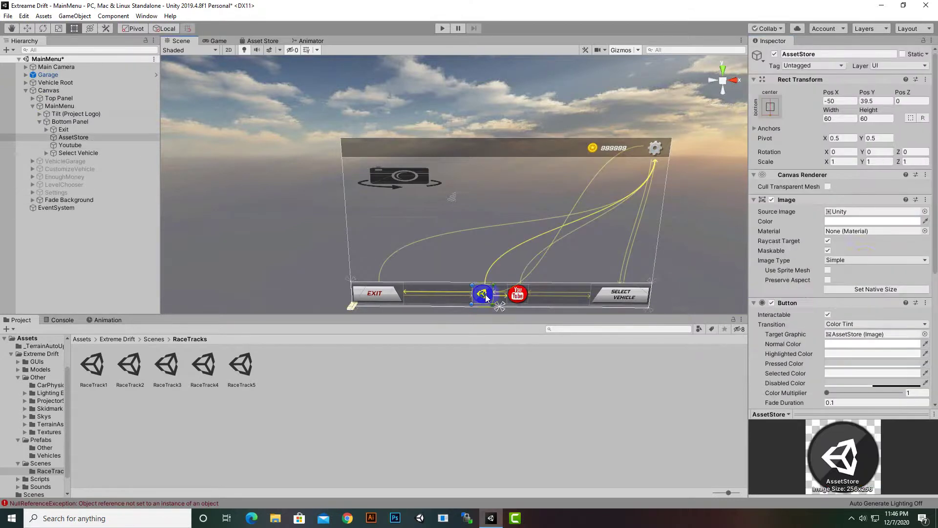
scroll(863, 263, down, 5)
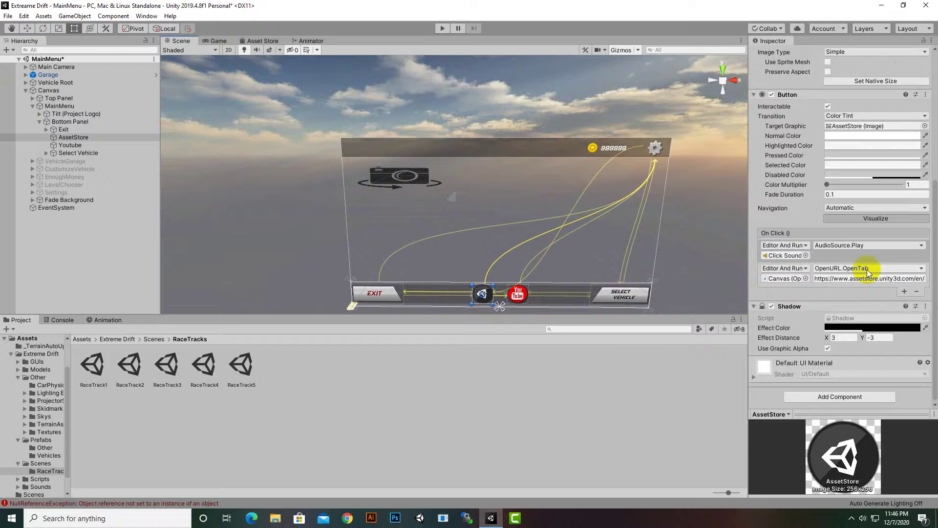
click(845, 278)
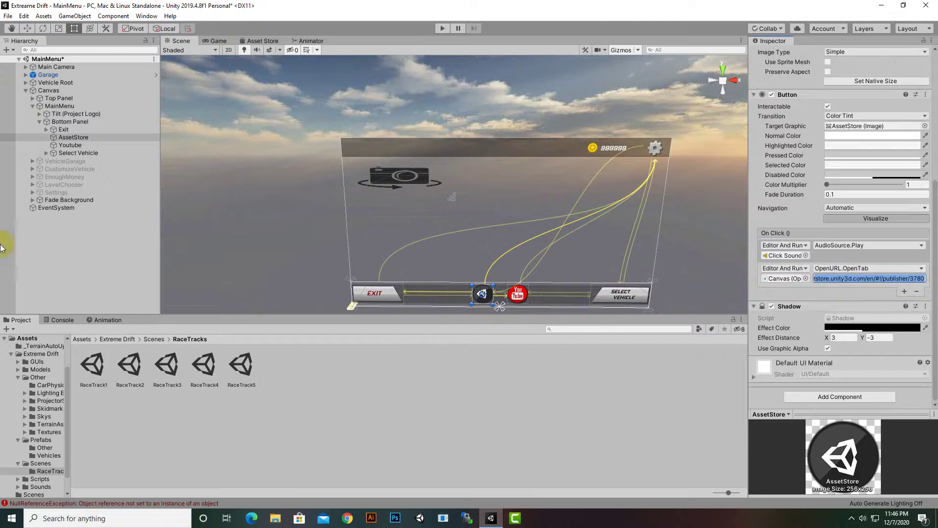
click(33, 225)
- Expand the Select Vehicle button and examine the MainMenu.CurrentPanel event and its panel number in the On Click list
click(60, 154)
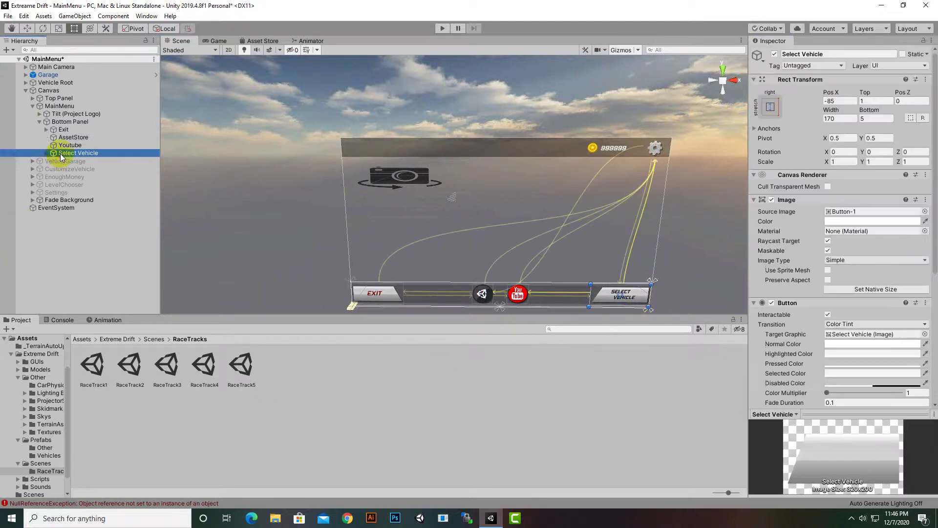
click(47, 154)
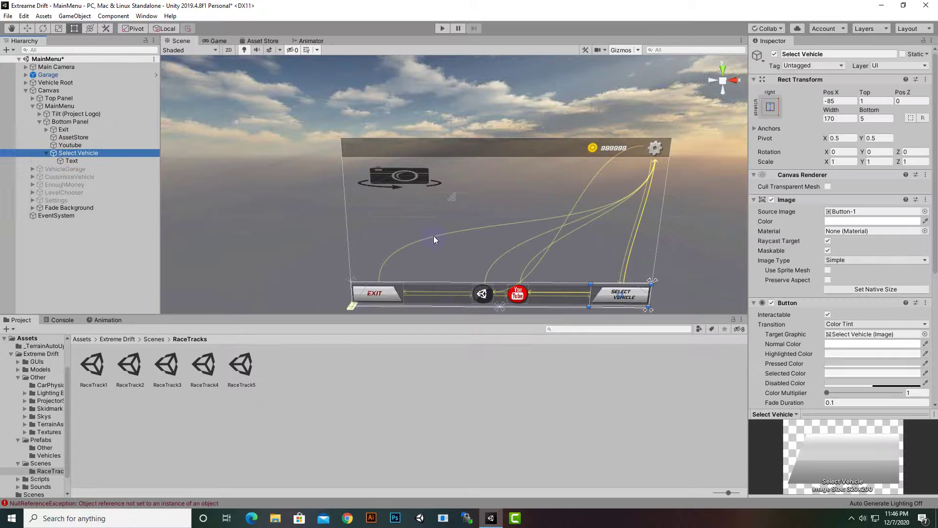
click(107, 153)
scroll(850, 327, down, 4)
click(839, 256)
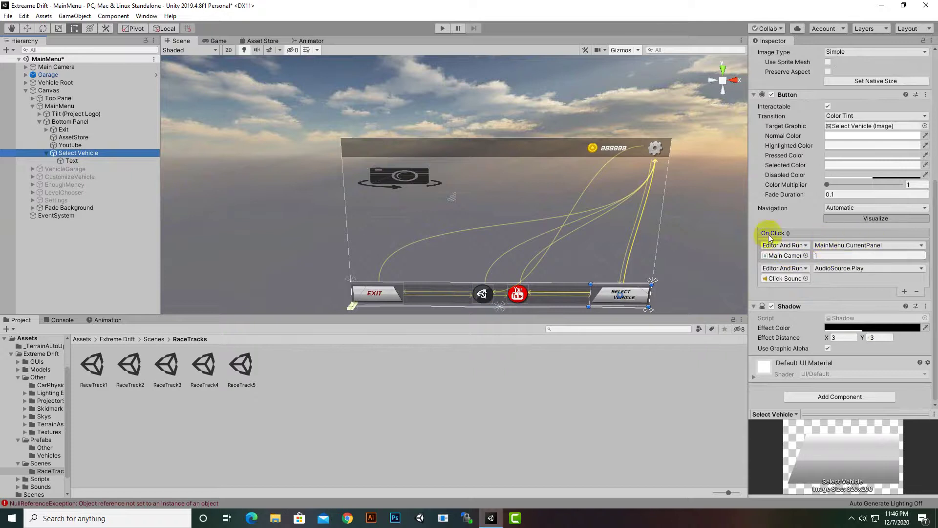
click(782, 256)
click(844, 255)
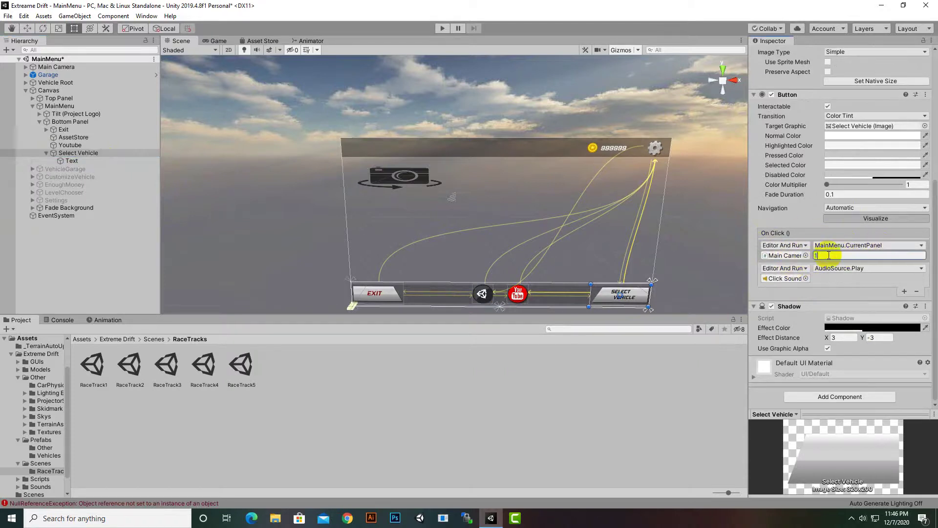
double_click(872, 252)
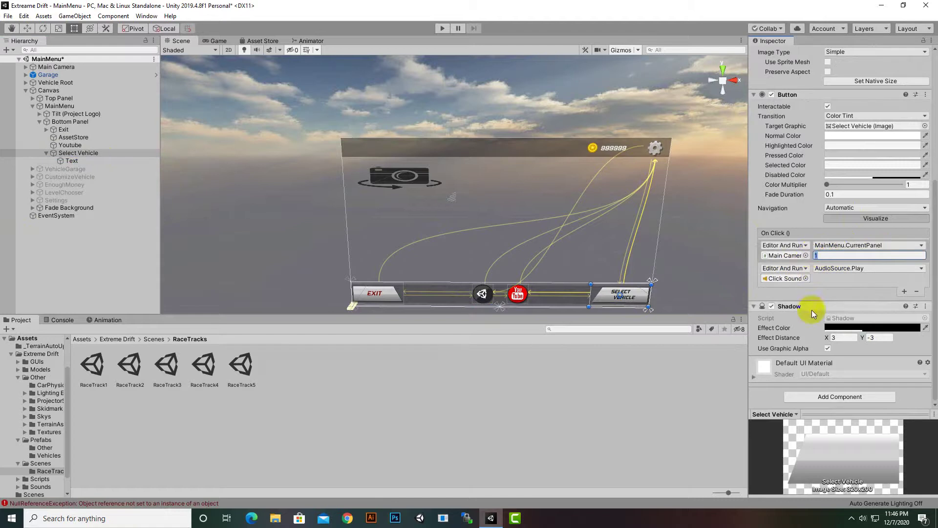
- Go through the inactive VehicleGarage, CustomizeVehicle, EnoughMoney, LevelChooser and Settings panels and examine their components
click(52, 169)
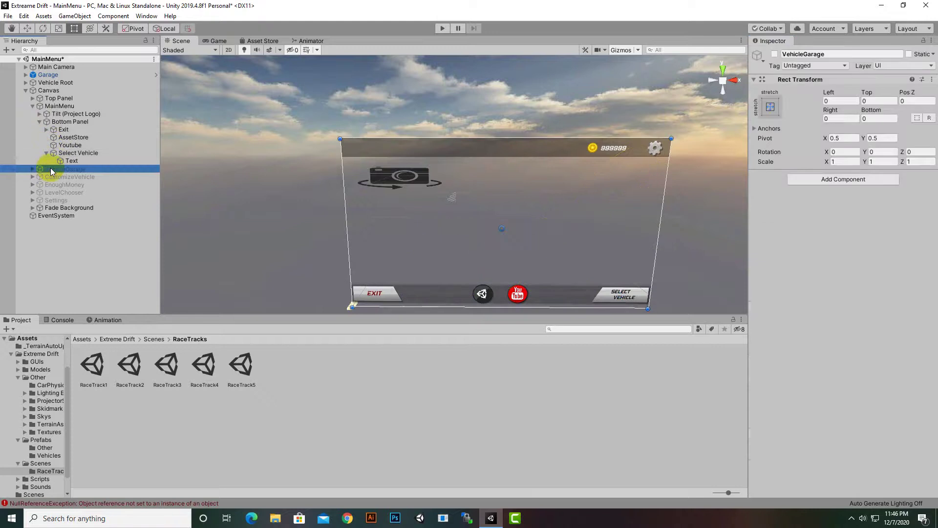
click(55, 176)
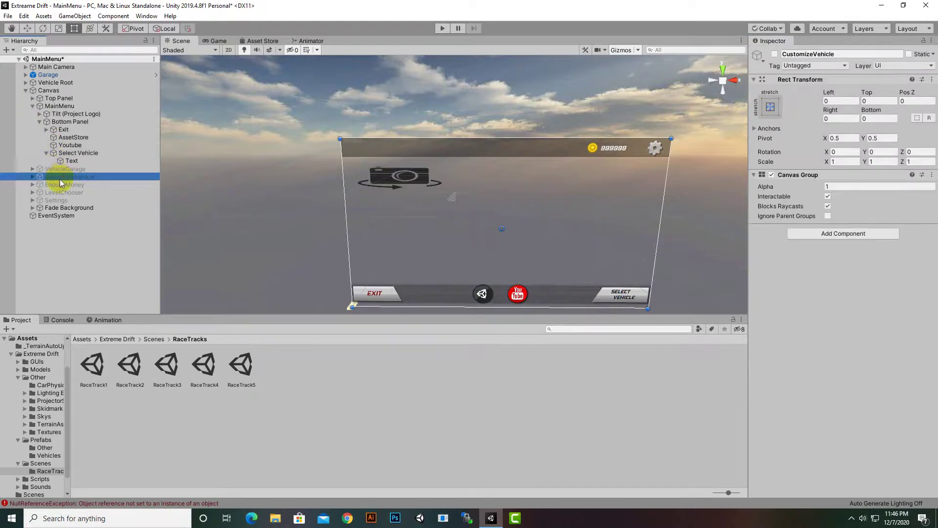
click(59, 185)
click(60, 192)
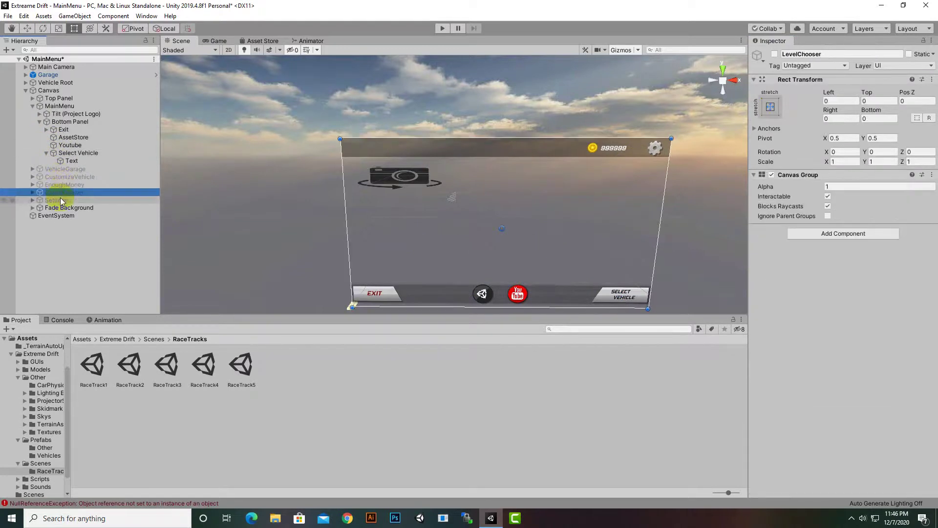
click(60, 200)
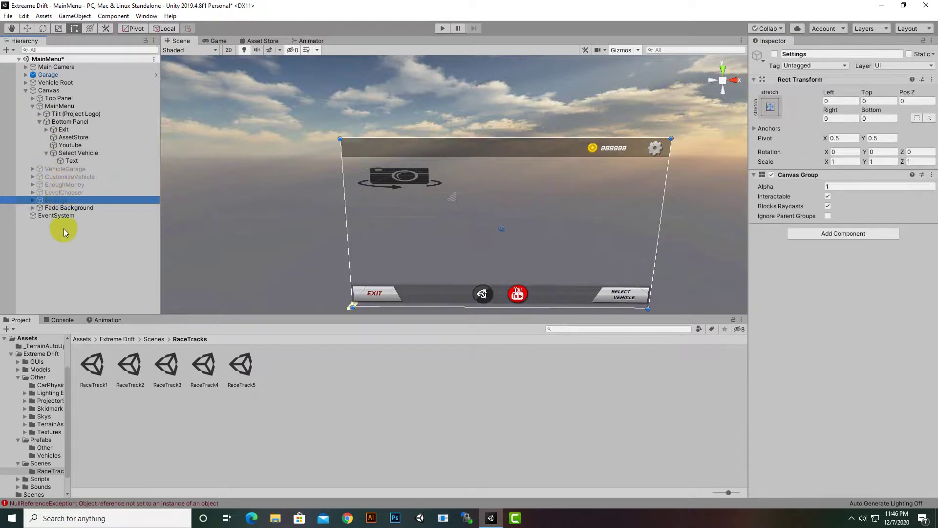
click(67, 170)
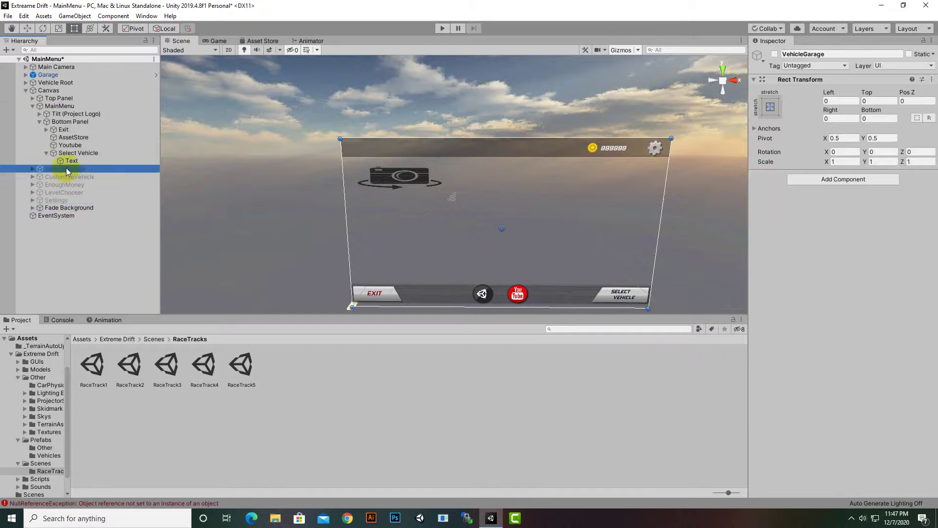
- Collapse the MainMenu hierarchy and activate the VehicleGarage panel in the scene
click(68, 106)
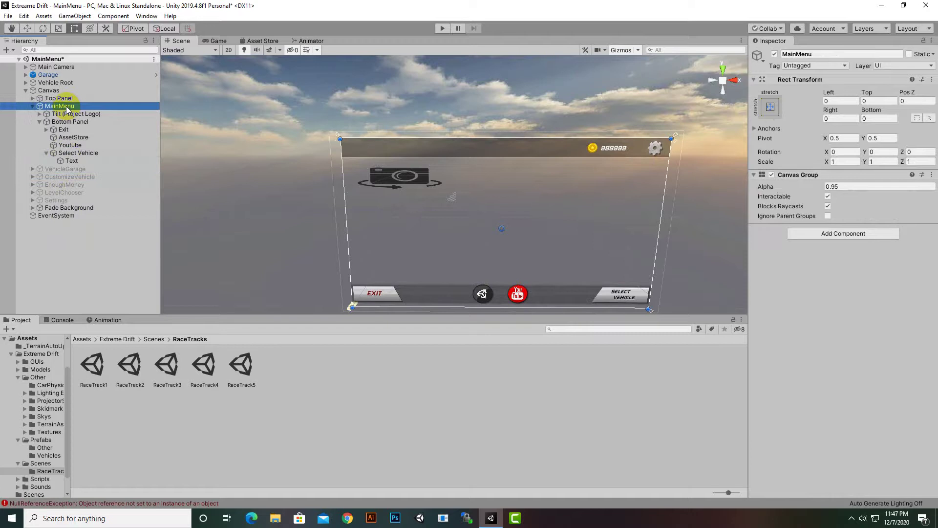
click(33, 106)
click(64, 114)
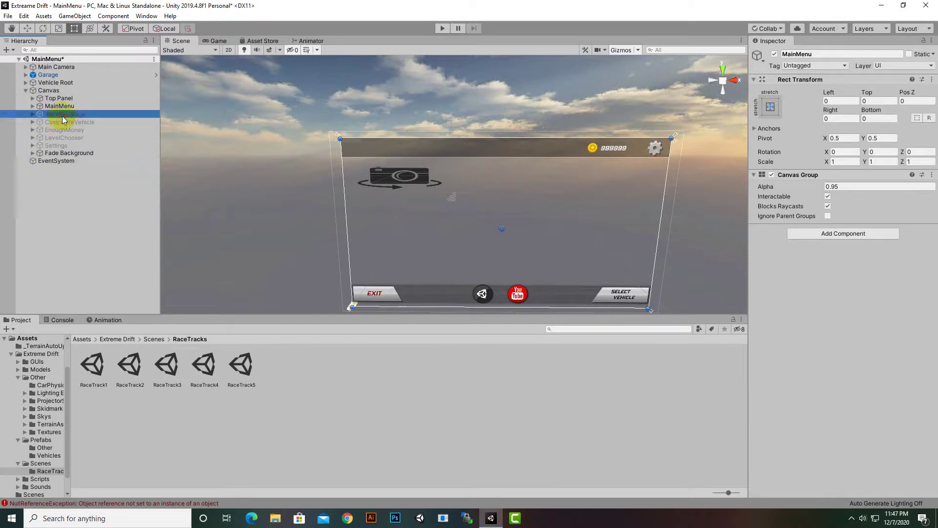
click(774, 53)
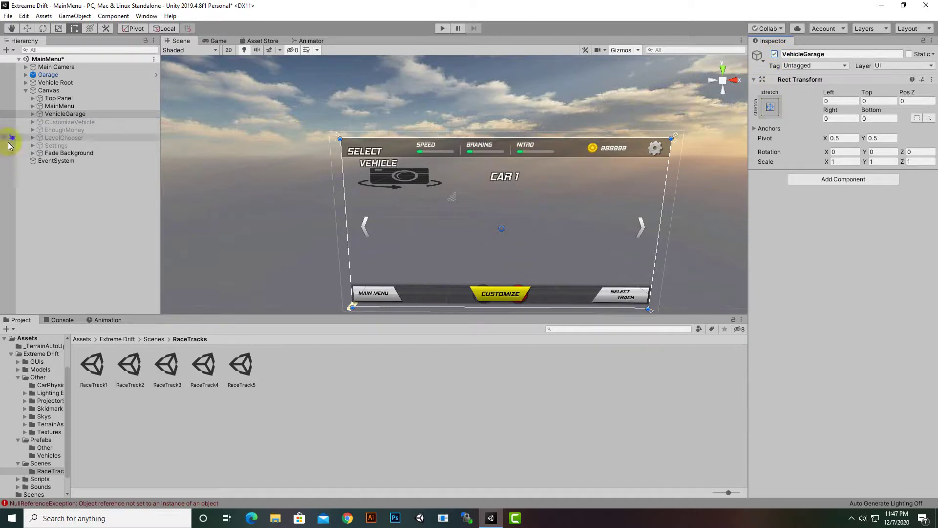
- Expand VehicleGarage, check its Top group, and examine the On Click events of the Next Vehicle button
click(42, 115)
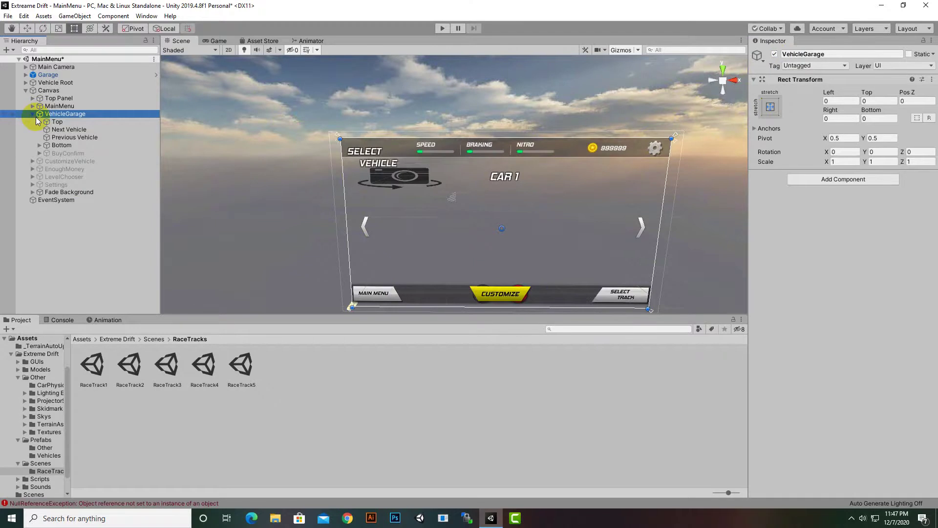
click(56, 123)
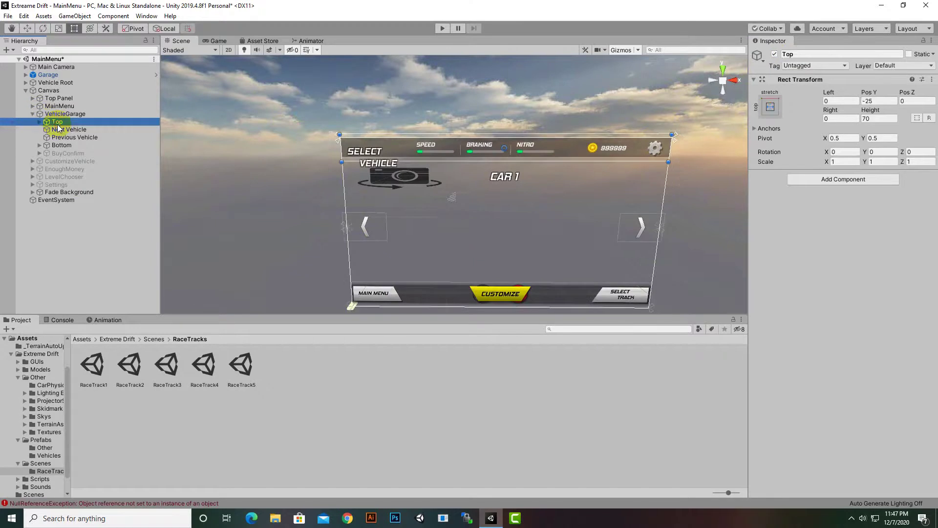
click(61, 131)
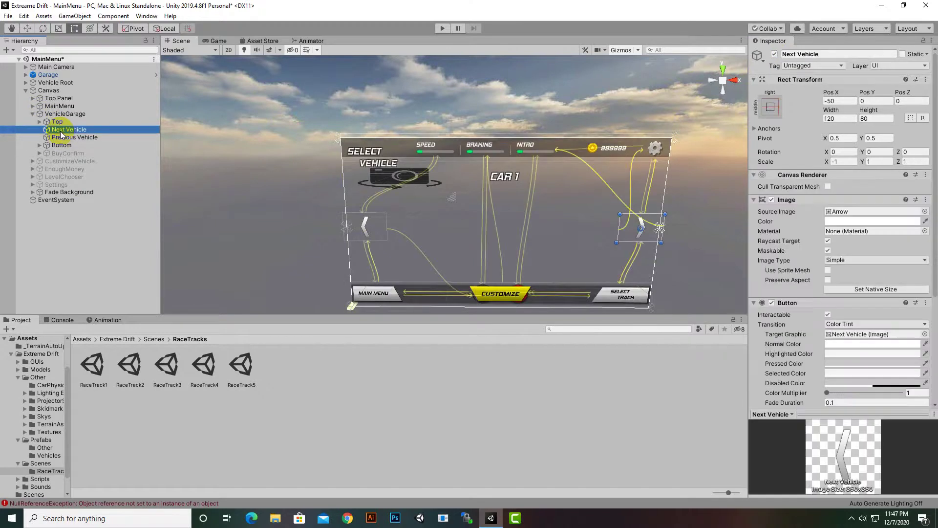
scroll(860, 331, down, 5)
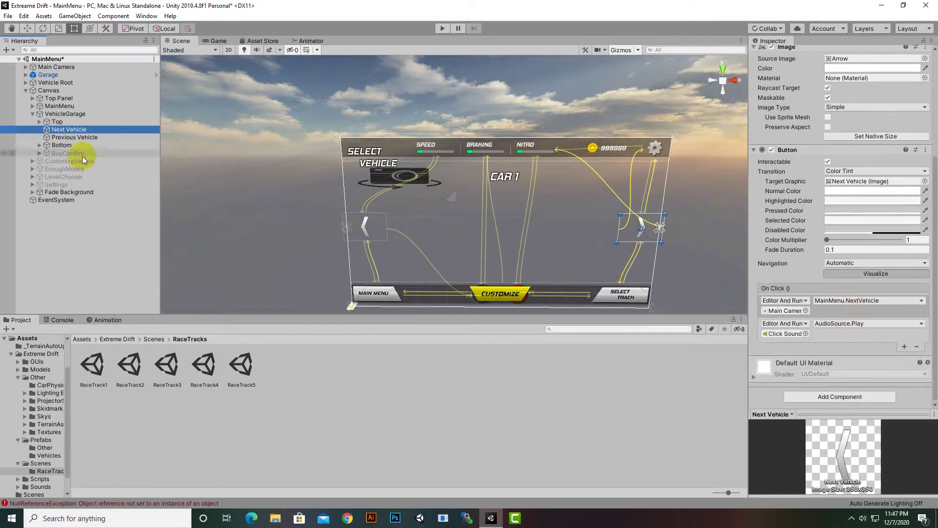
- Examine the Previous Vehicle button's On Click events and browse the sprites available for its source image without changing it
click(85, 137)
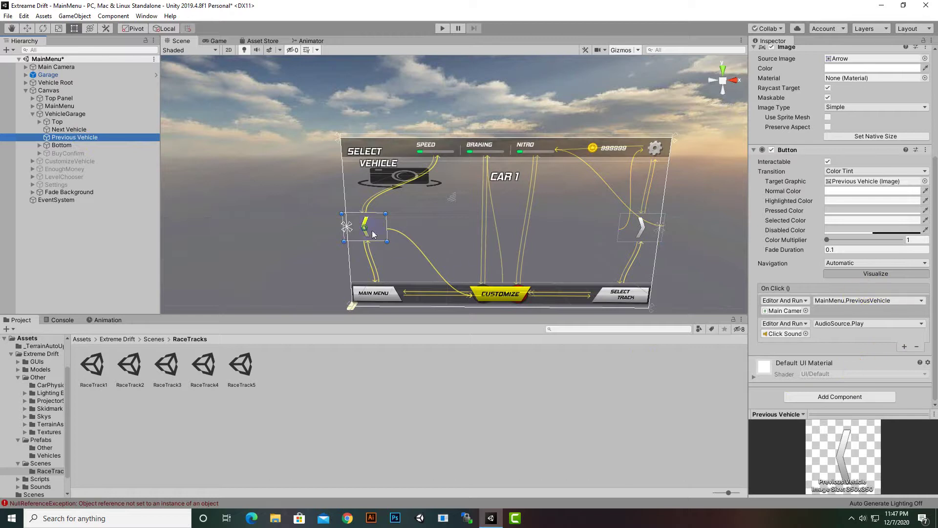
click(886, 161)
click(925, 58)
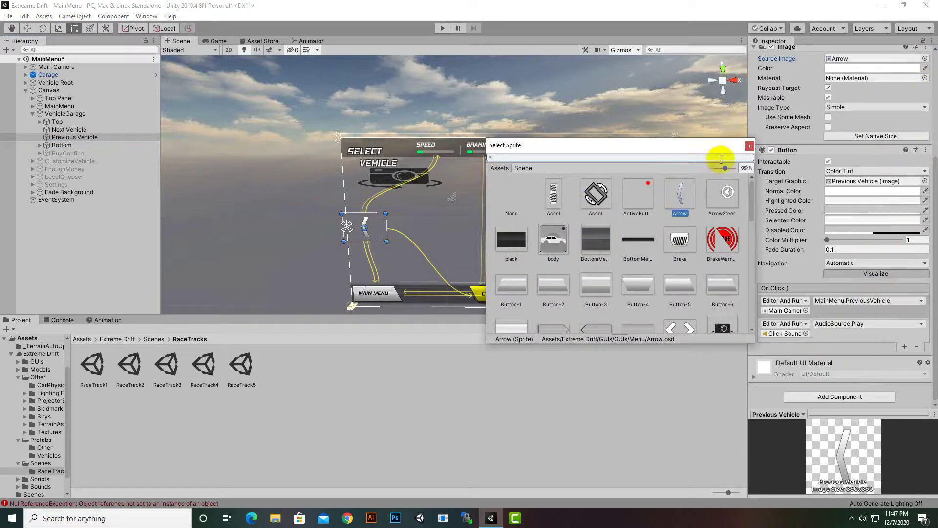
click(749, 146)
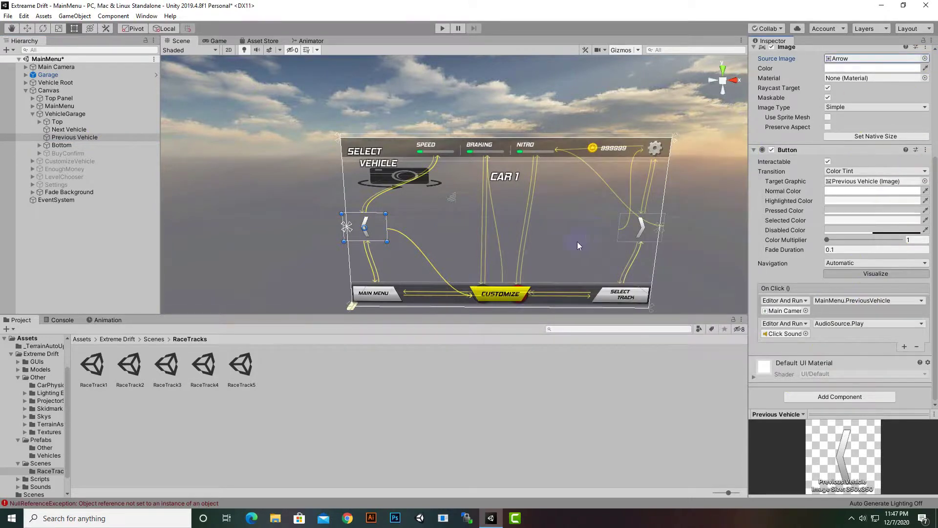
- Expand VehicleGarage's Bottom group and examine the On Click events and panel number of the Back button
click(62, 146)
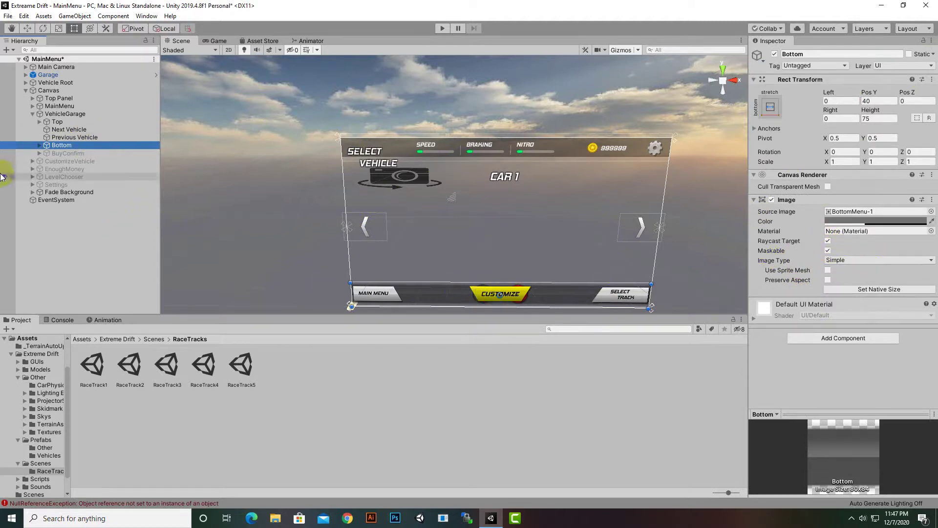
click(41, 145)
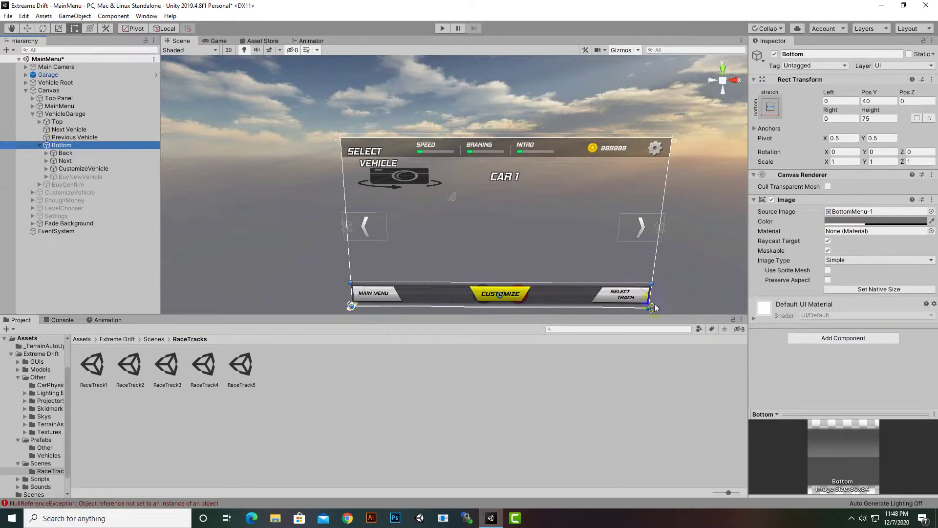
click(64, 153)
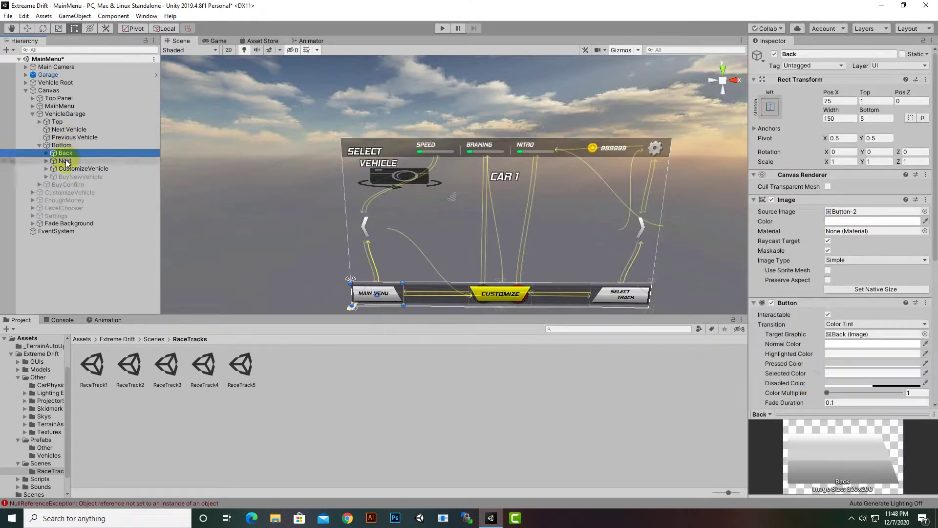
scroll(809, 379, down, 5)
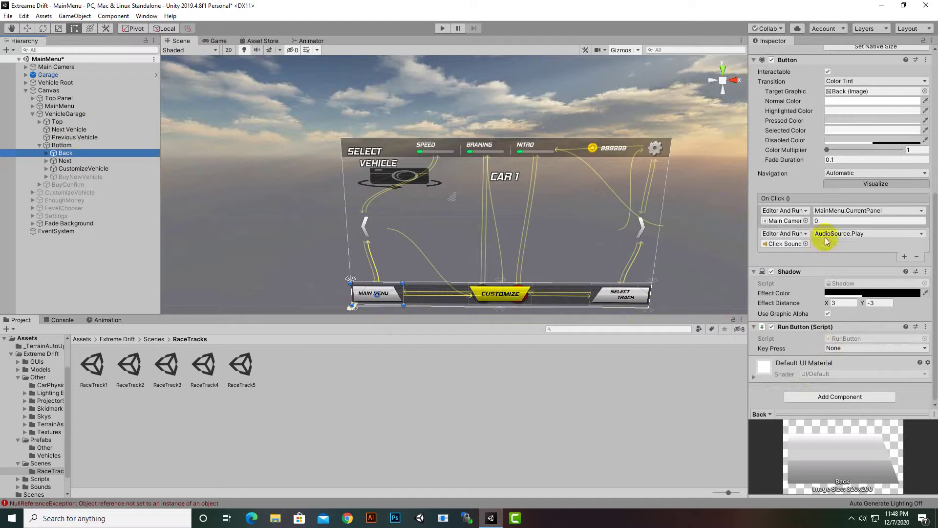
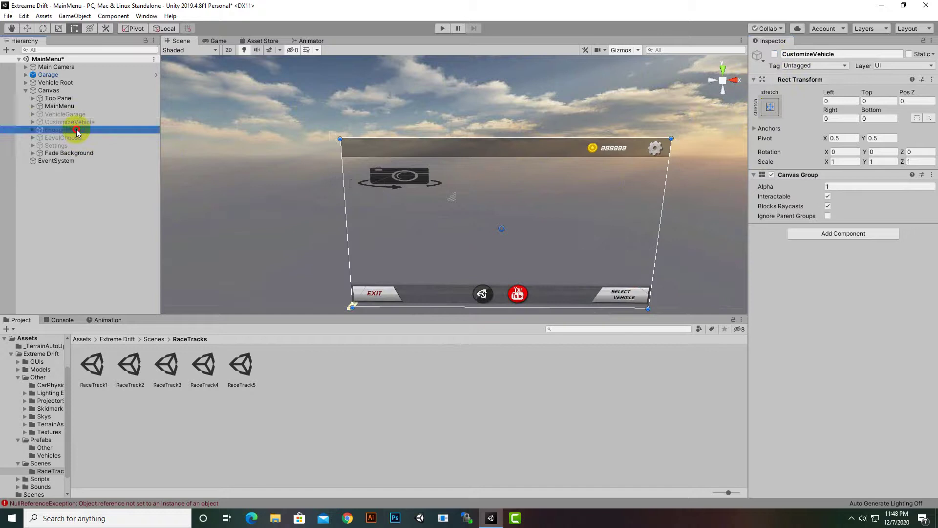
- Activate the EnoughMoney panel briefly to preview it, and deactivate it again
click(775, 54)
click(774, 54)
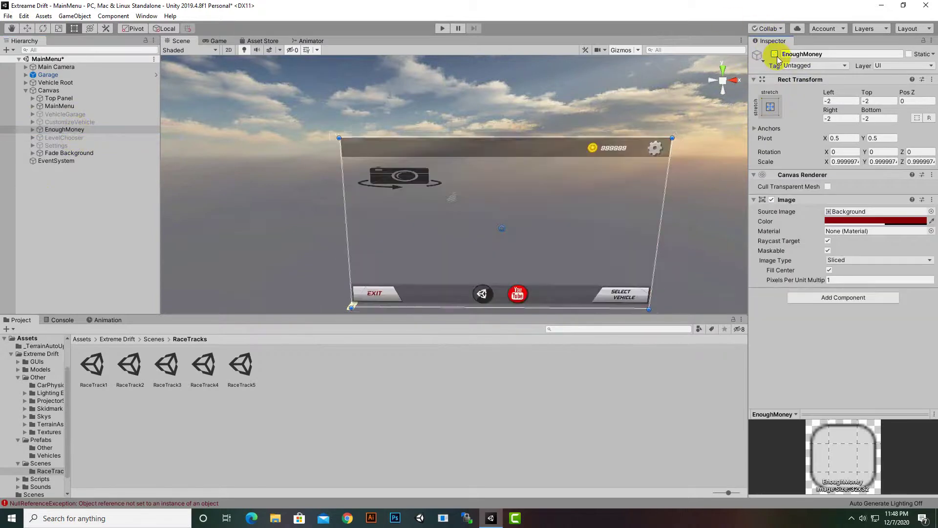
- Activate the LevelChooser panel and shift it to a left offset of about -361 on the canvas
click(66, 139)
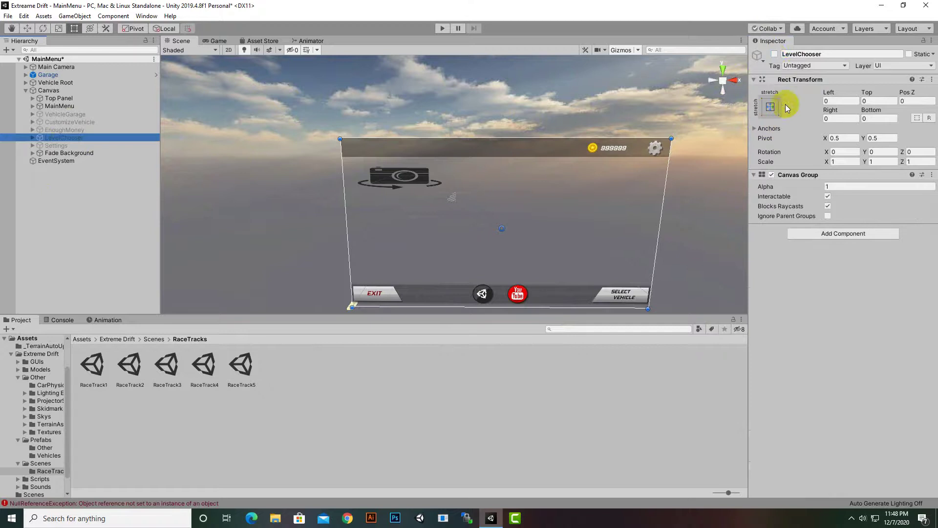
click(775, 54)
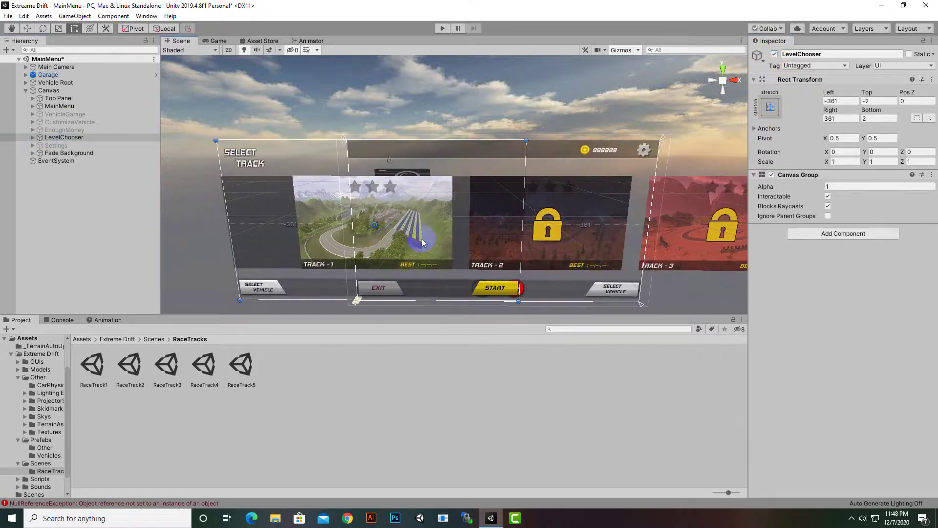
click(602, 252)
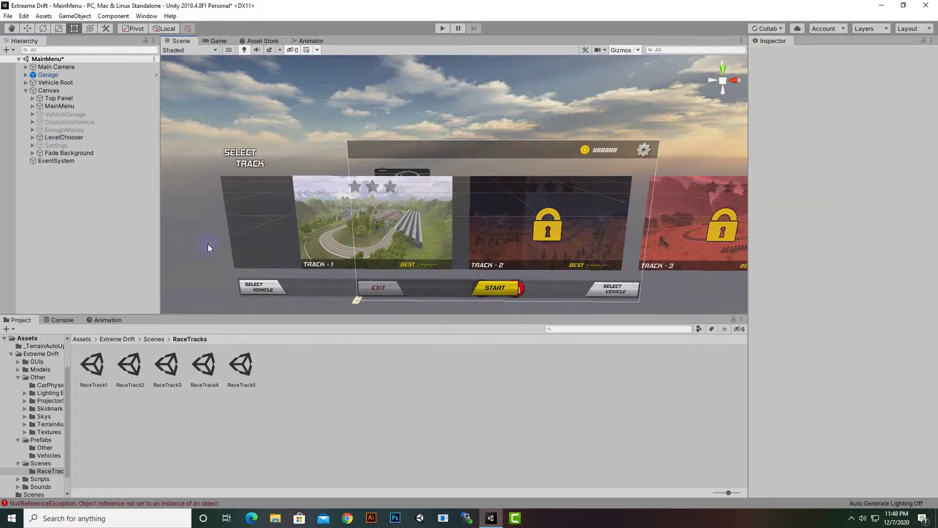
- Playtest the menu through vehicle selection to the track chooser, scroll through the tracks, and stop the game
click(441, 28)
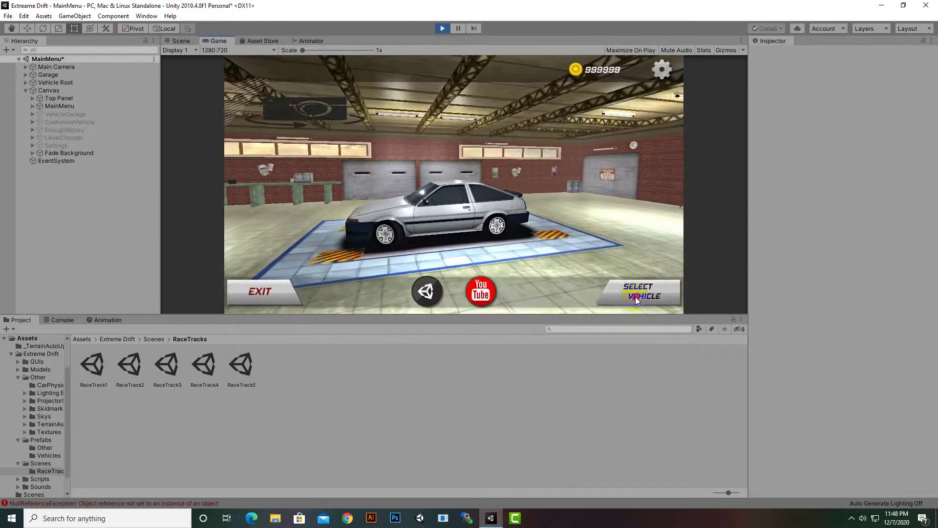
click(635, 297)
click(635, 297)
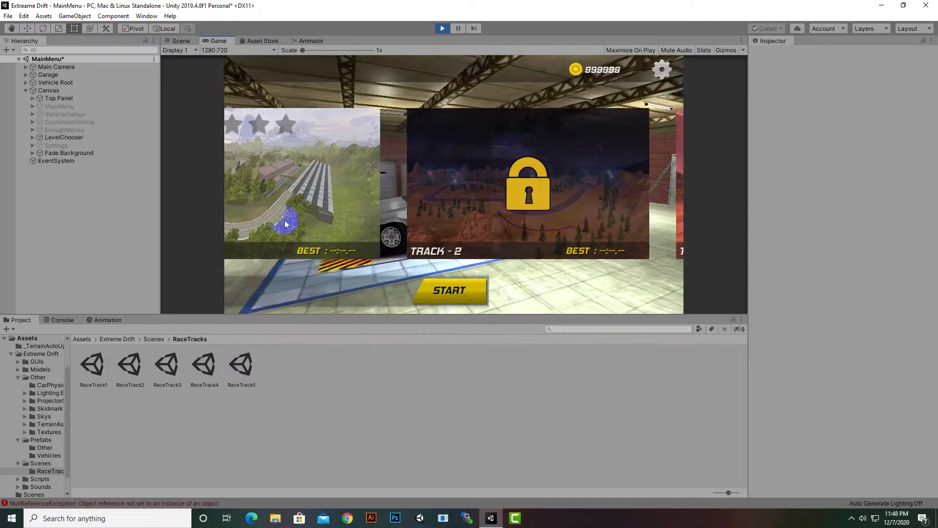
drag(286, 223, 802, 238)
click(531, 235)
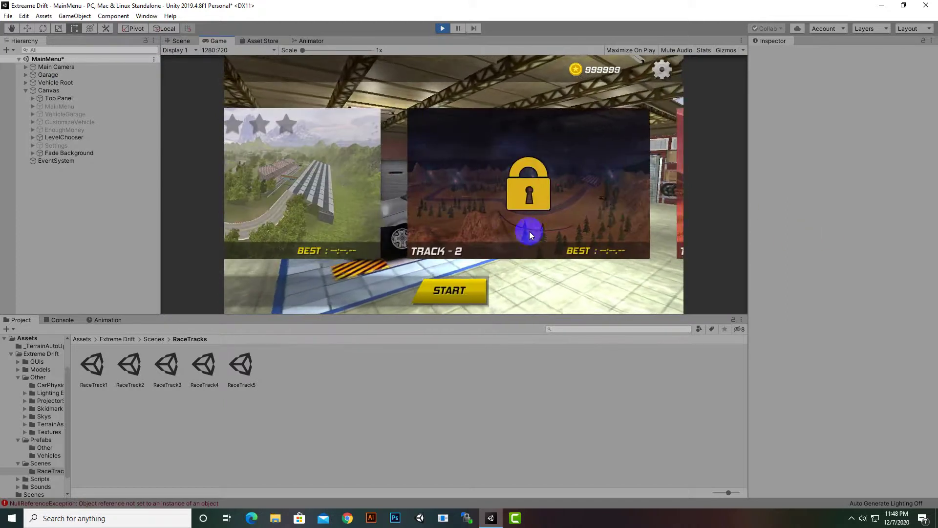
drag(531, 235, 865, 239)
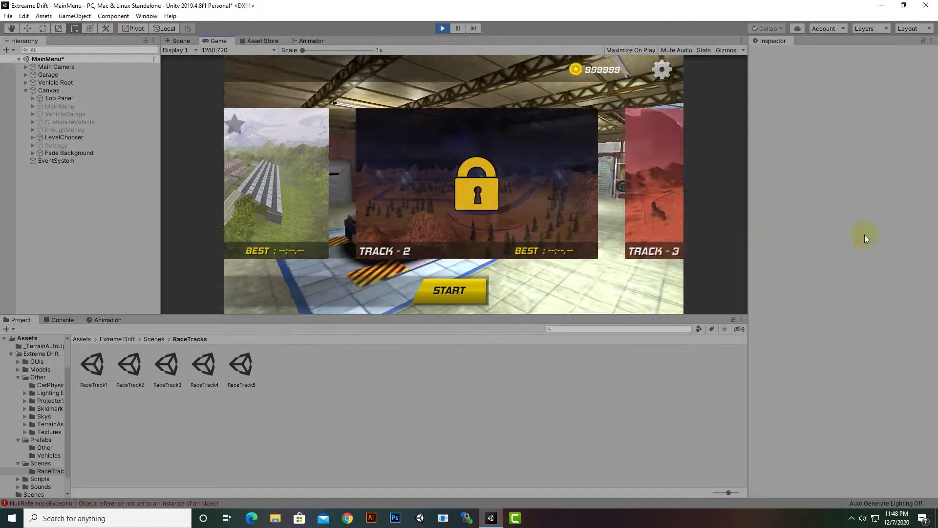
mouse_move(504, 210)
mouse_down()
mouse_move(547, 211)
mouse_move(399, 200)
mouse_move(336, 82)
mouse_up()
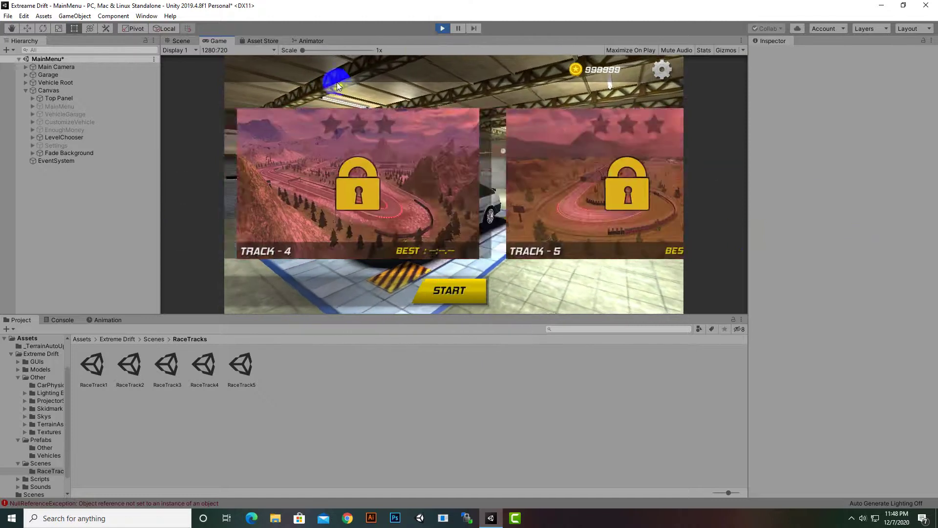
click(438, 30)
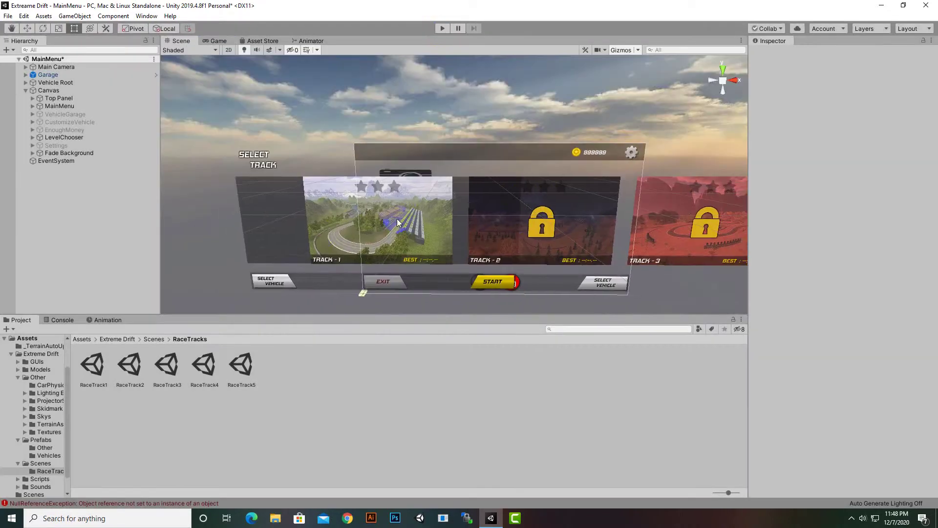
- Move the Levels track list within LevelChooser to a left offset of about 370, and select the Bottom bar
click(353, 236)
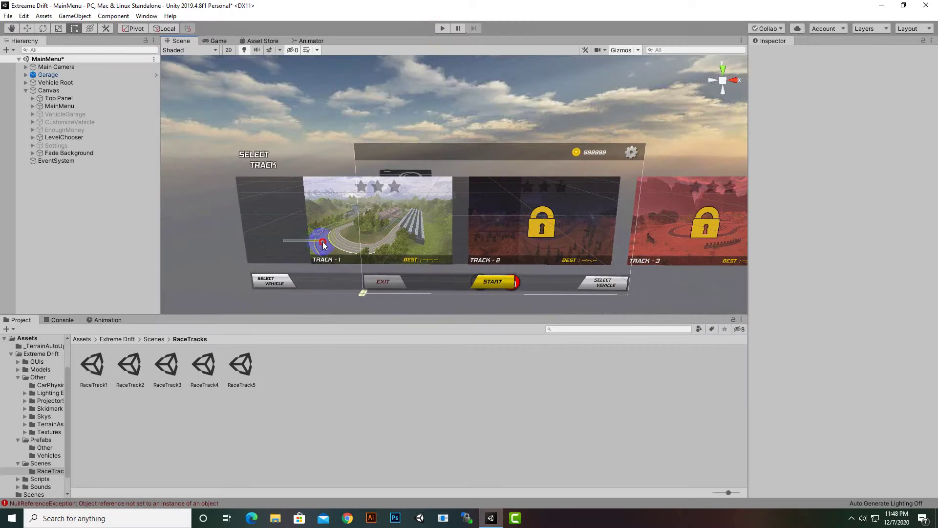
middle_drag(374, 163, 361, 121)
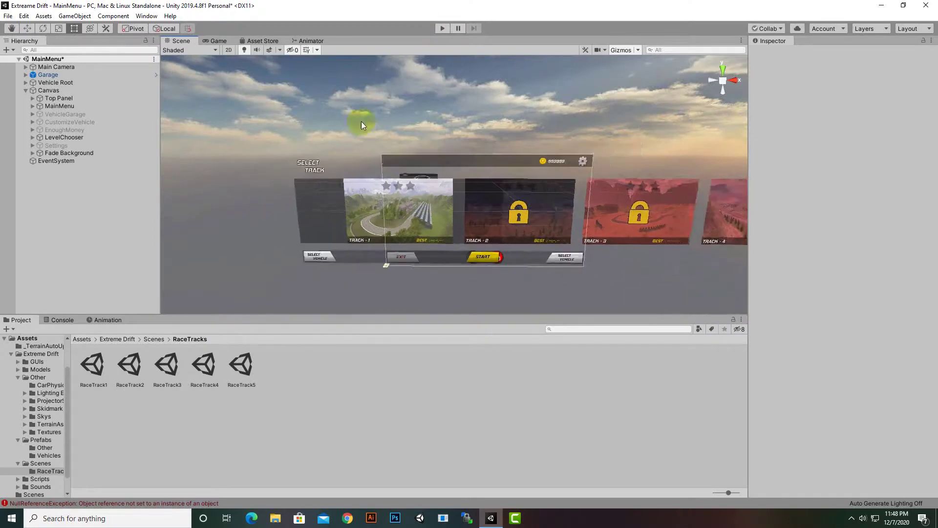
right_drag(362, 121, 344, 246)
click(344, 245)
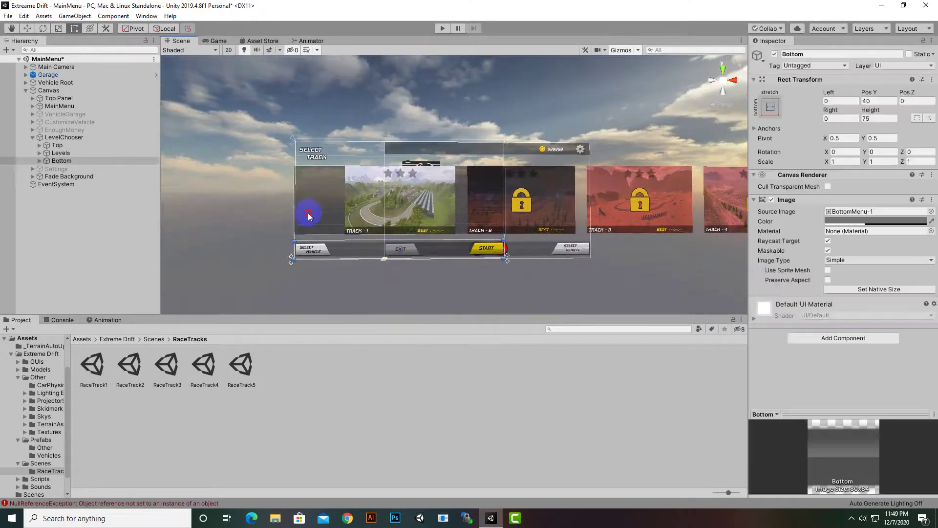
click(309, 212)
drag(315, 215, 407, 214)
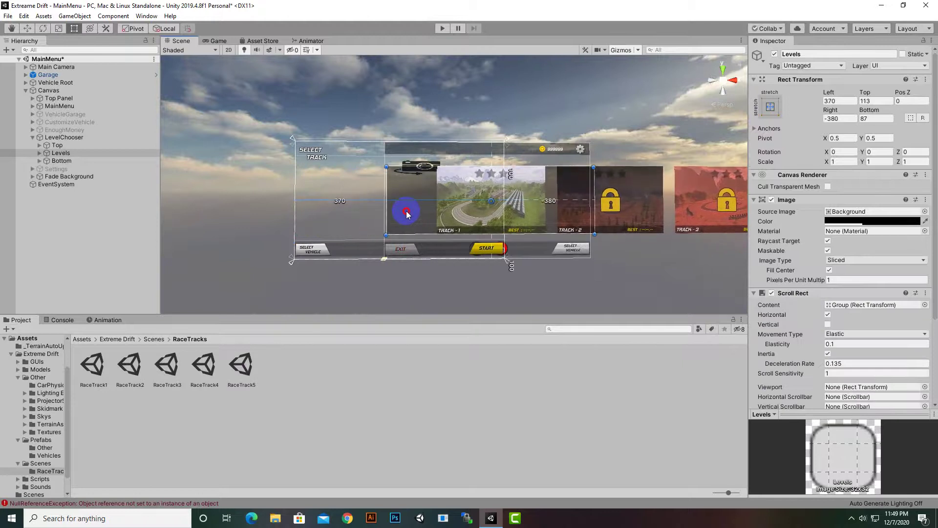
click(344, 256)
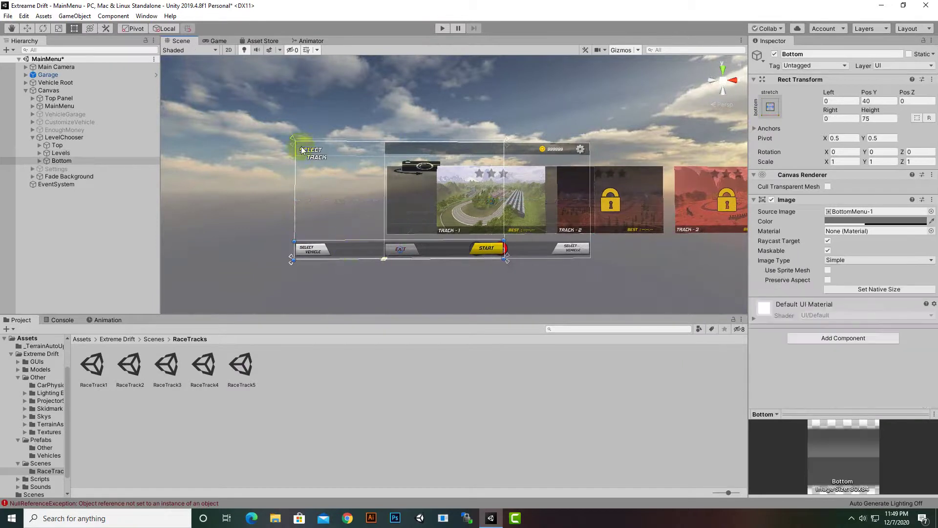
- Move the whole LevelChooser panel back so that it lines up with the canvas frame
click(82, 139)
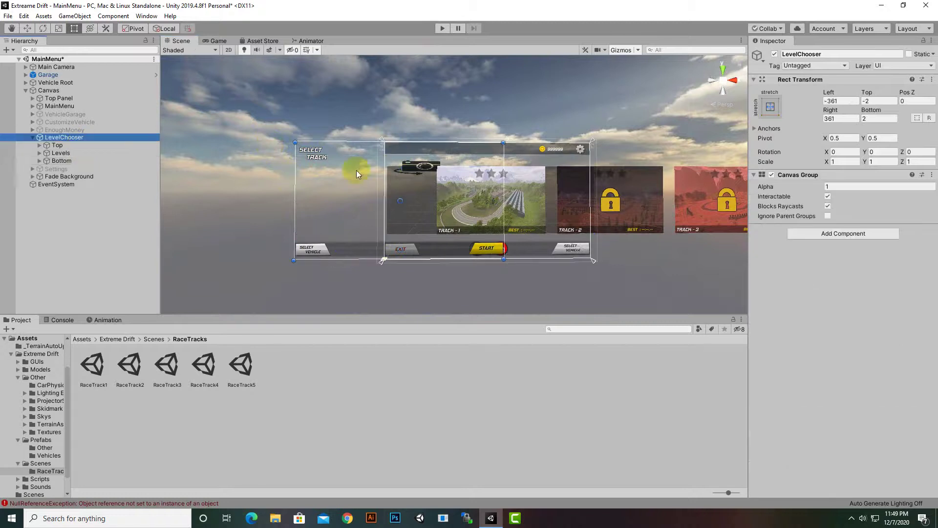
drag(409, 207, 500, 212)
- Move the Level-1 track card to a Pos X of about -1203 and the Level-2 card to about -618
click(560, 212)
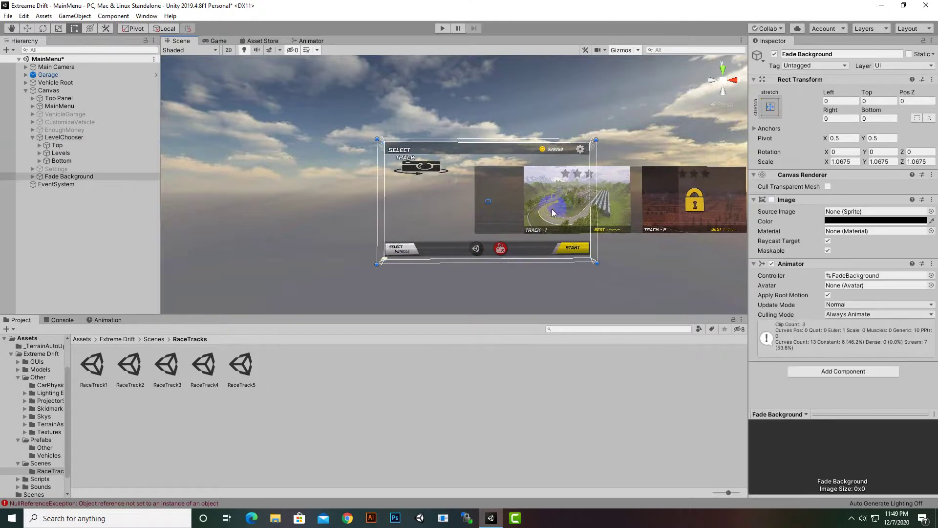
click(611, 207)
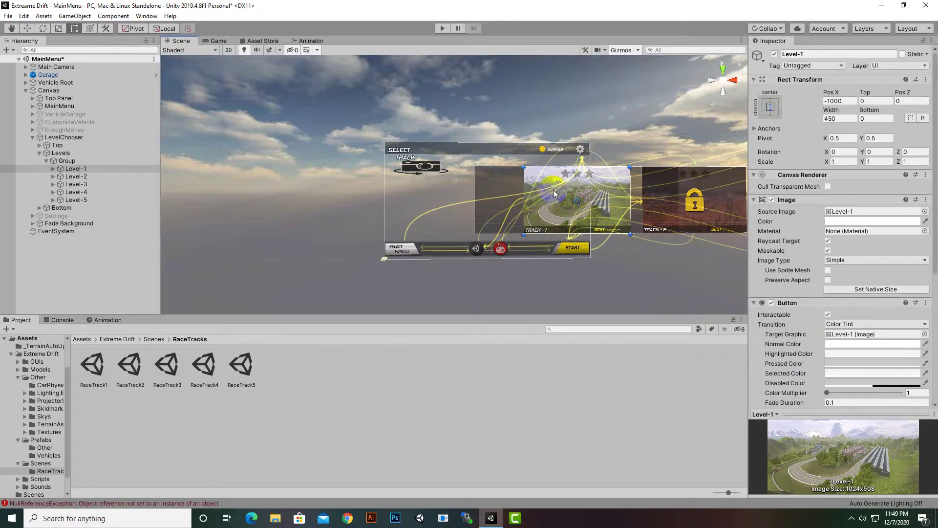
drag(604, 204, 560, 202)
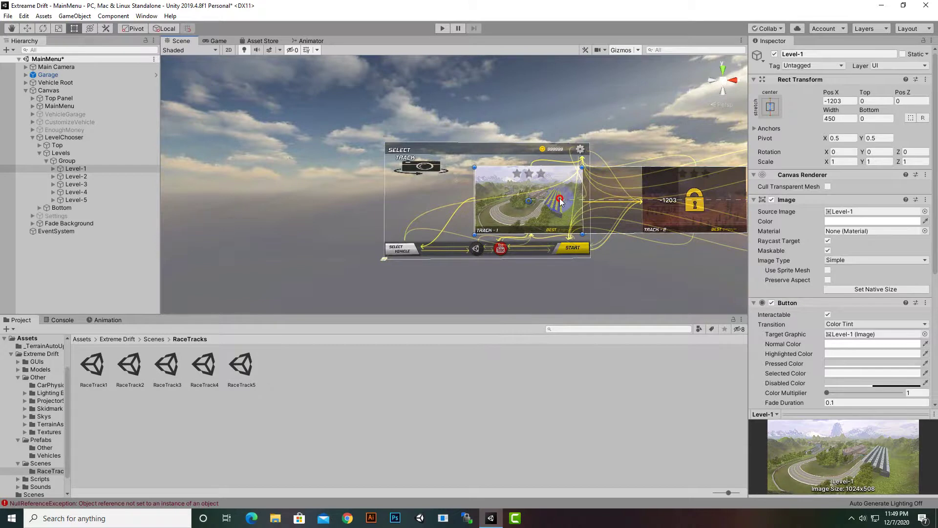
click(656, 206)
drag(661, 221, 635, 220)
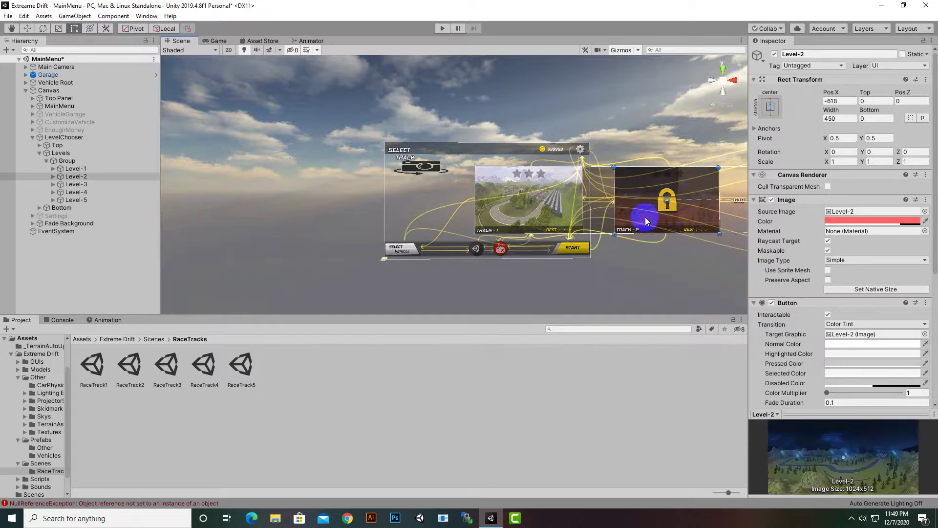
scroll(611, 244, down, 2)
key(q)
middle_drag(595, 259, 549, 253)
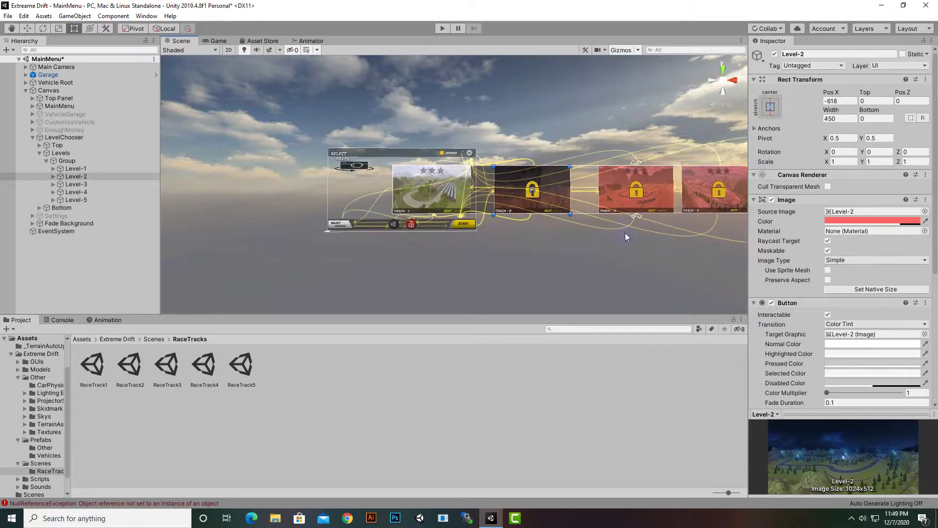
- Playtest the menu up to the track chooser, scroll back and forth through the rearranged track cards, and stop the game
click(440, 30)
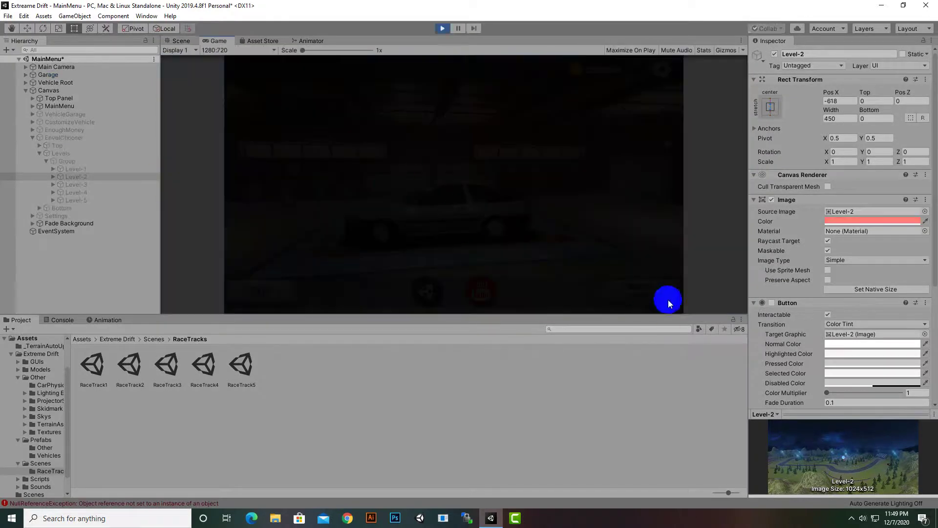
click(644, 294)
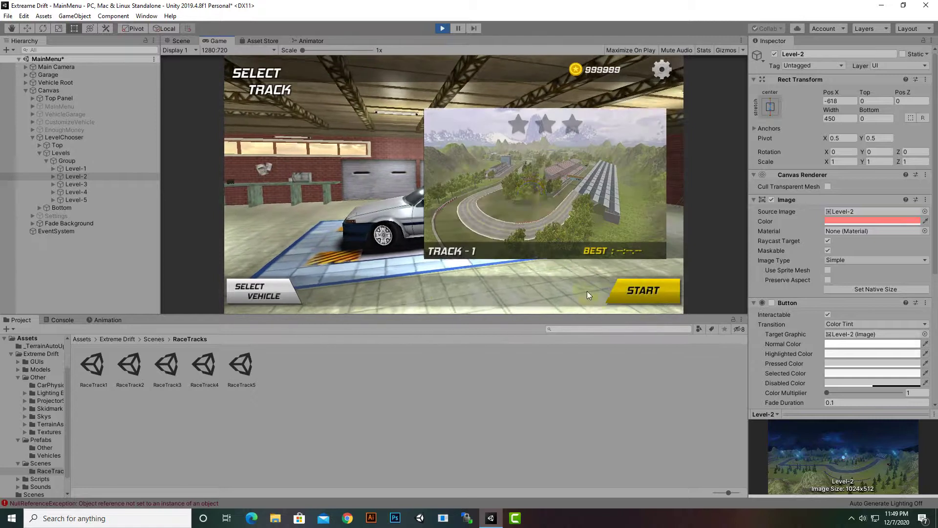
drag(572, 208, 374, 206)
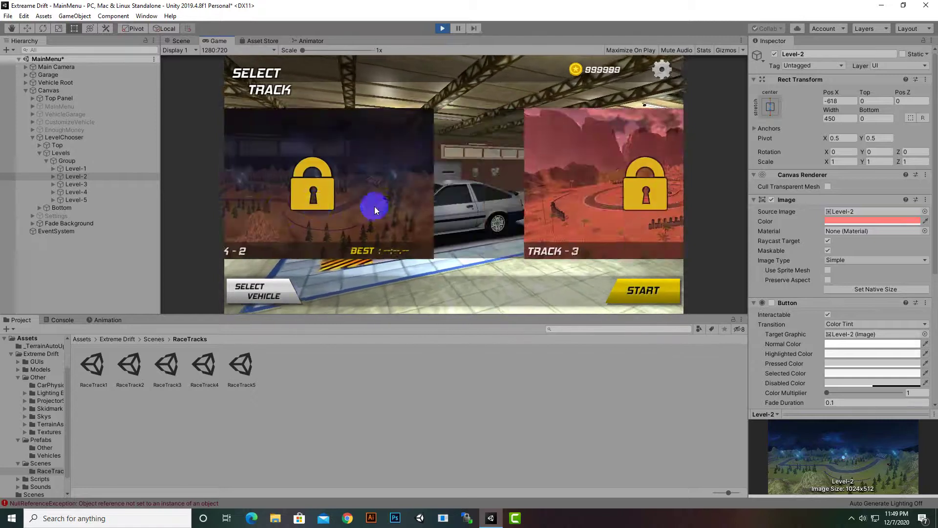
drag(576, 219, 488, 219)
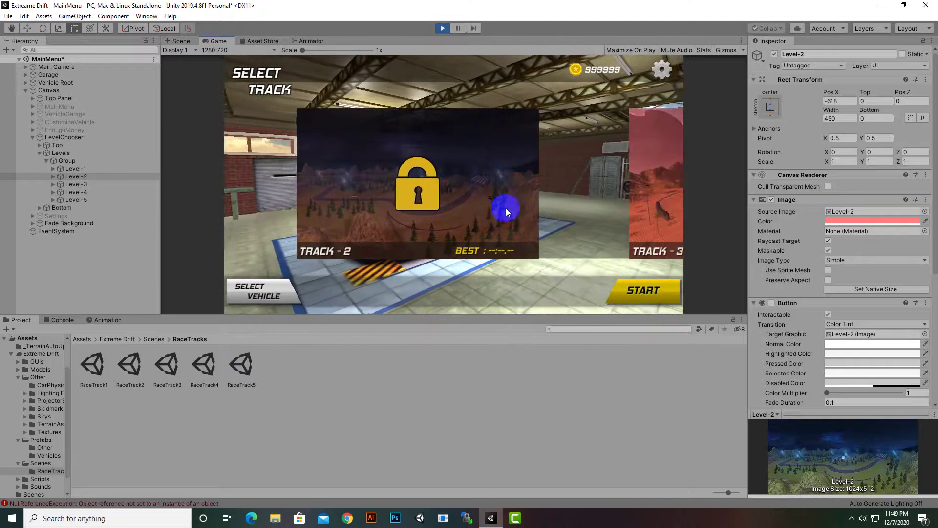
drag(418, 217, 573, 218)
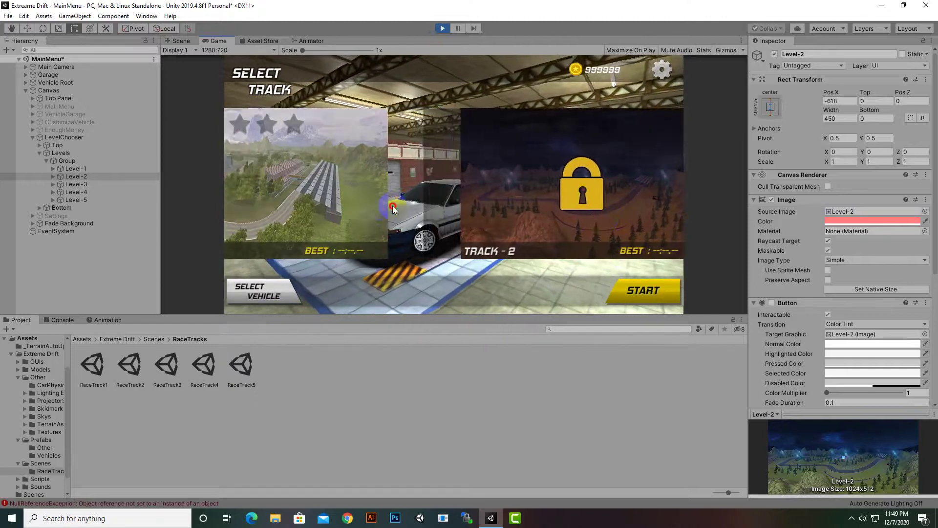
drag(392, 206, 530, 202)
drag(468, 216, 433, 204)
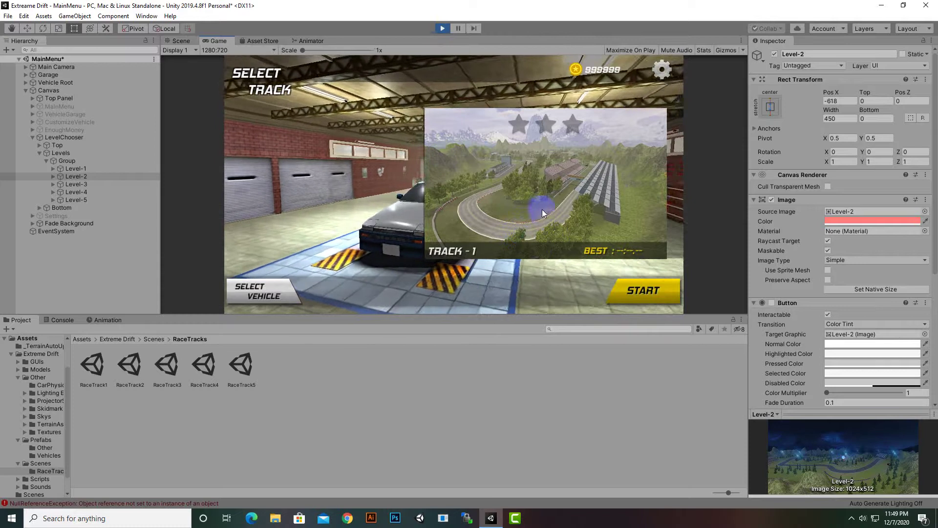
drag(541, 204, 341, 236)
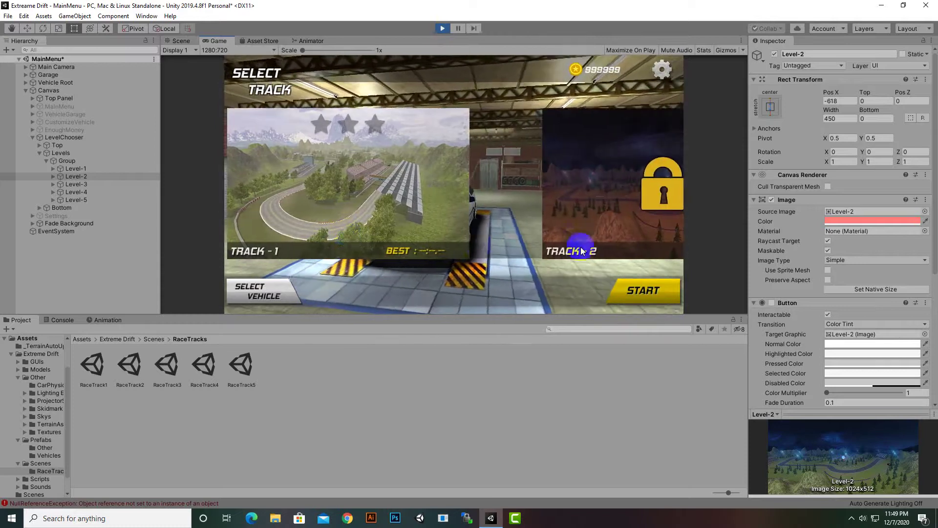
drag(484, 223, 314, 220)
drag(485, 225, 451, 235)
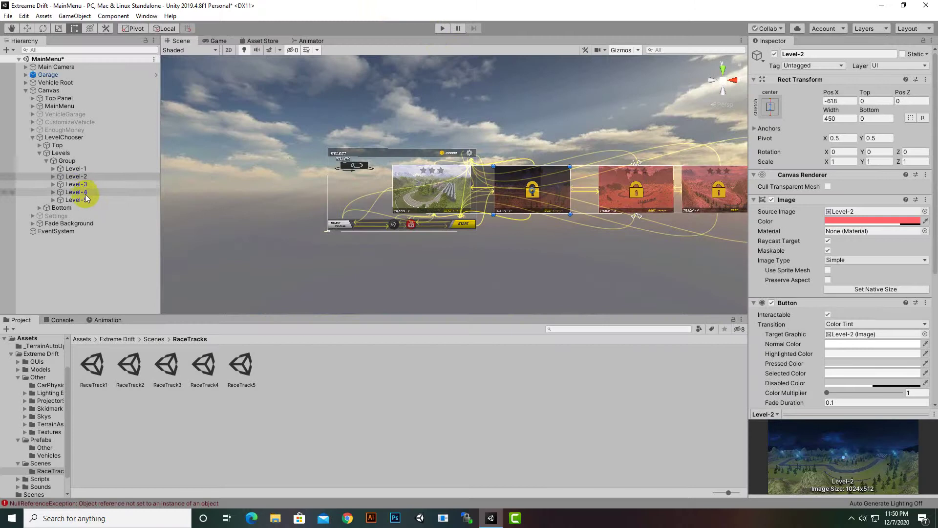
- Examine the track card Group and the On Click currentLevel index of the Level-1 to Level-4 buttons
click(76, 162)
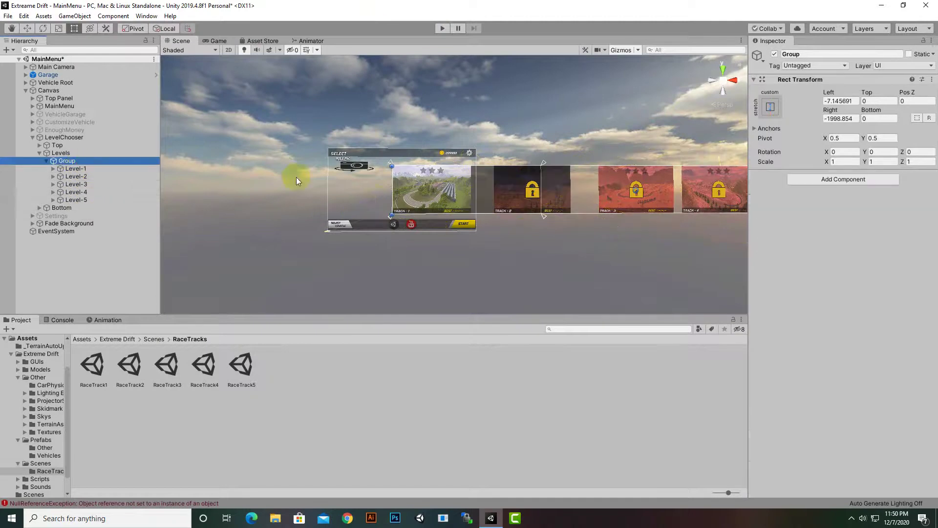
click(95, 169)
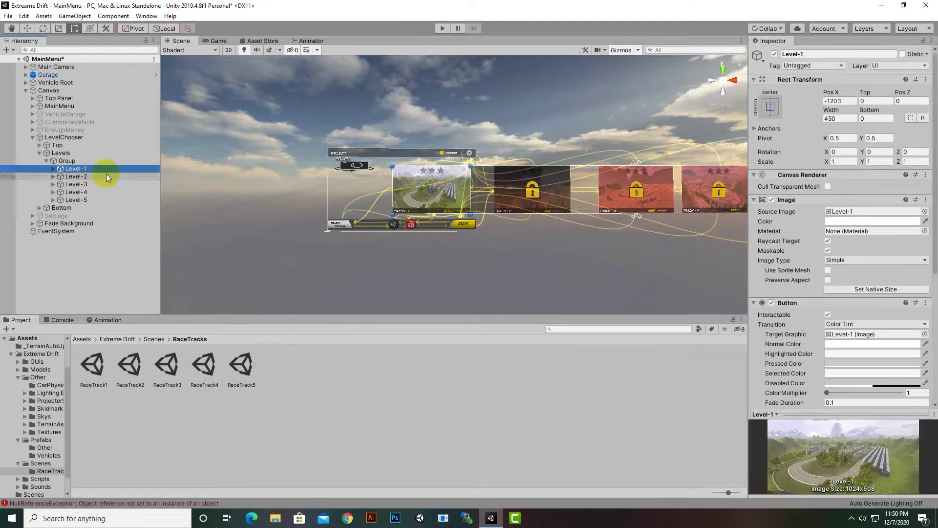
scroll(849, 310, down, 5)
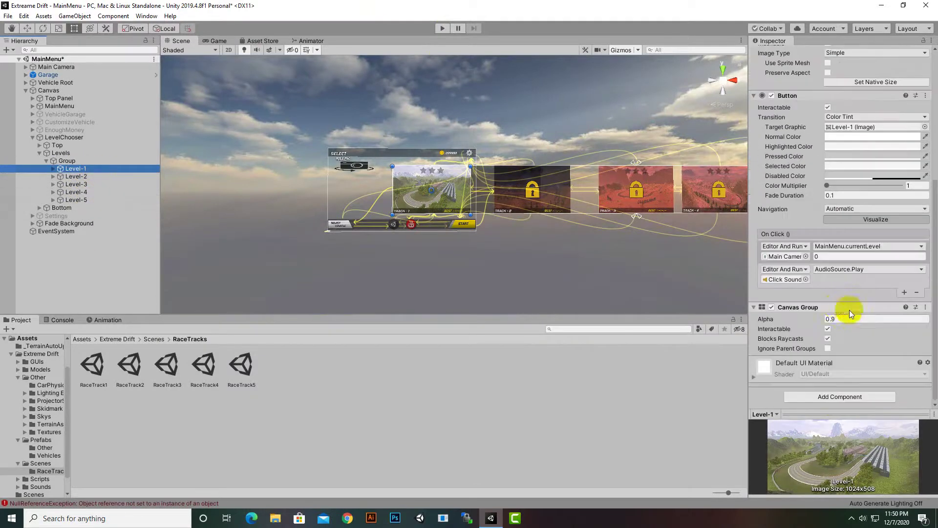
click(836, 257)
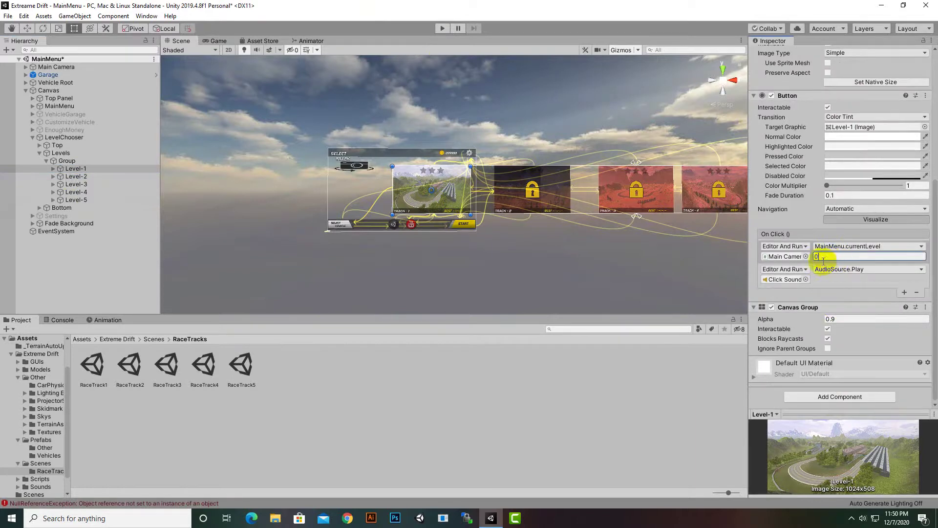
click(75, 176)
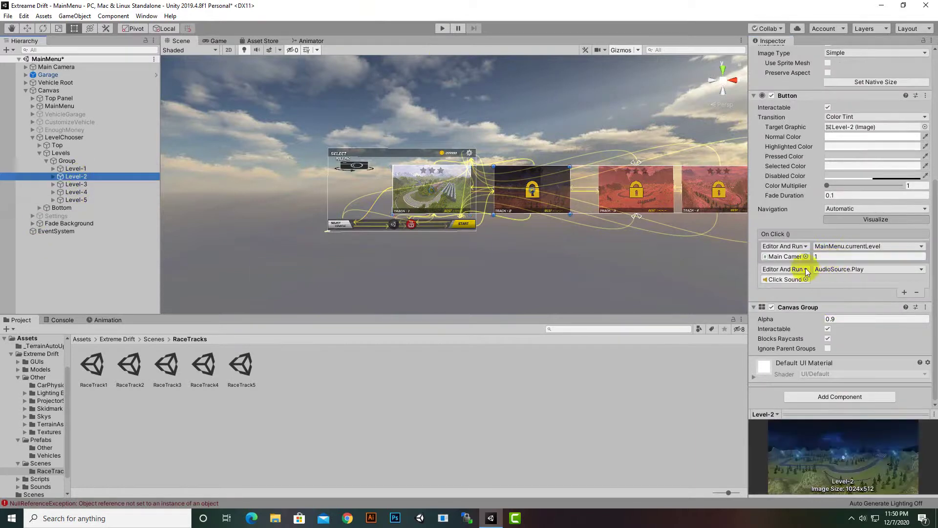
click(77, 184)
click(837, 256)
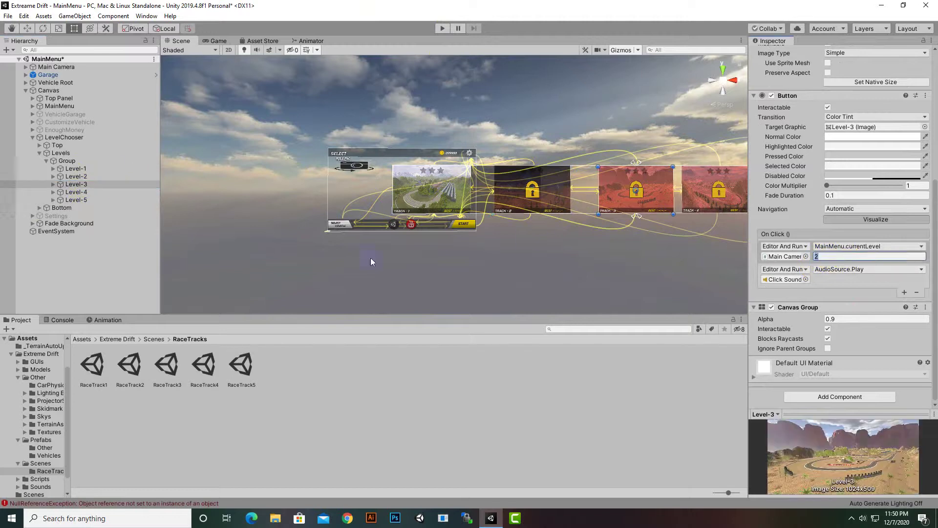
click(68, 193)
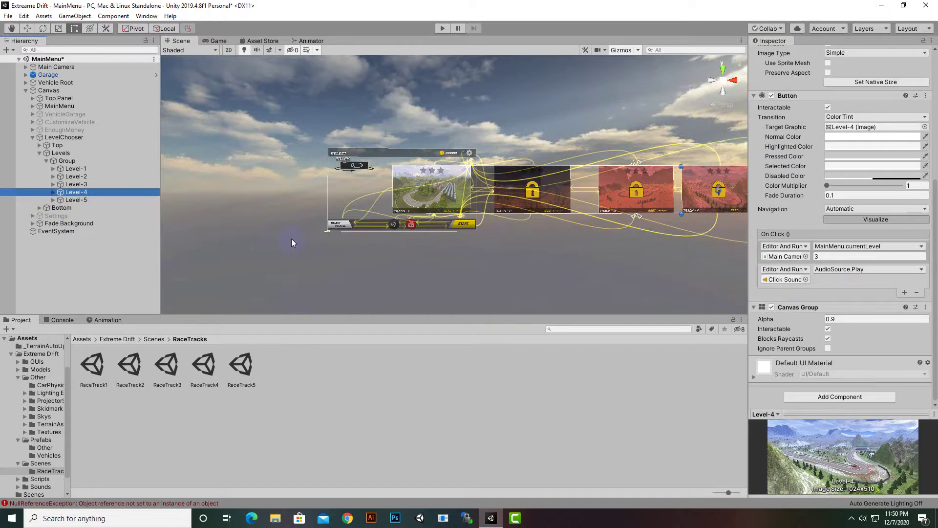
click(233, 375)
- Inspect the three star images inside Level-1, and turn its Locked image on and off again to preview it
click(68, 170)
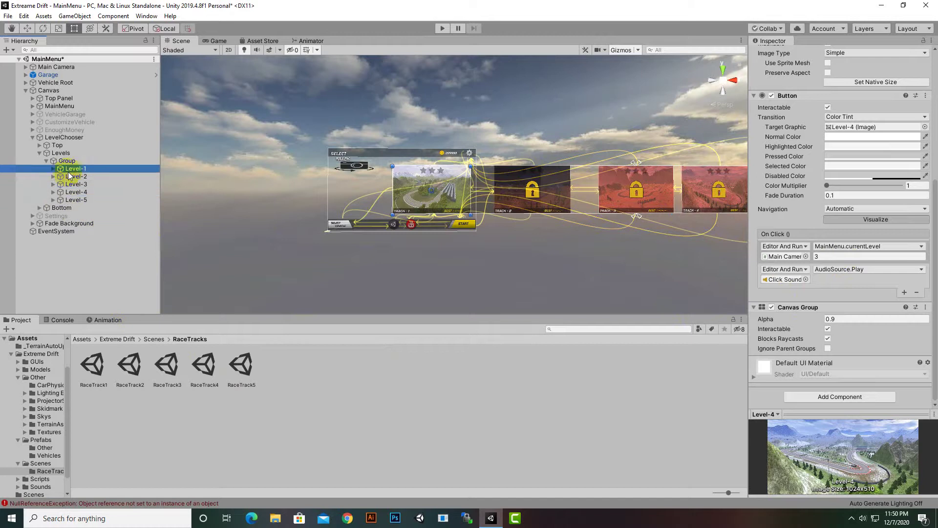
click(52, 169)
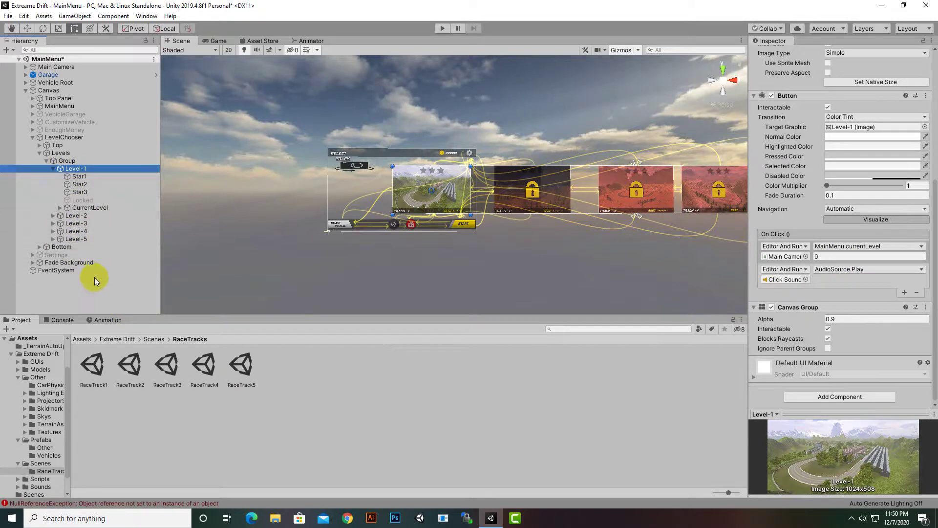
click(84, 176)
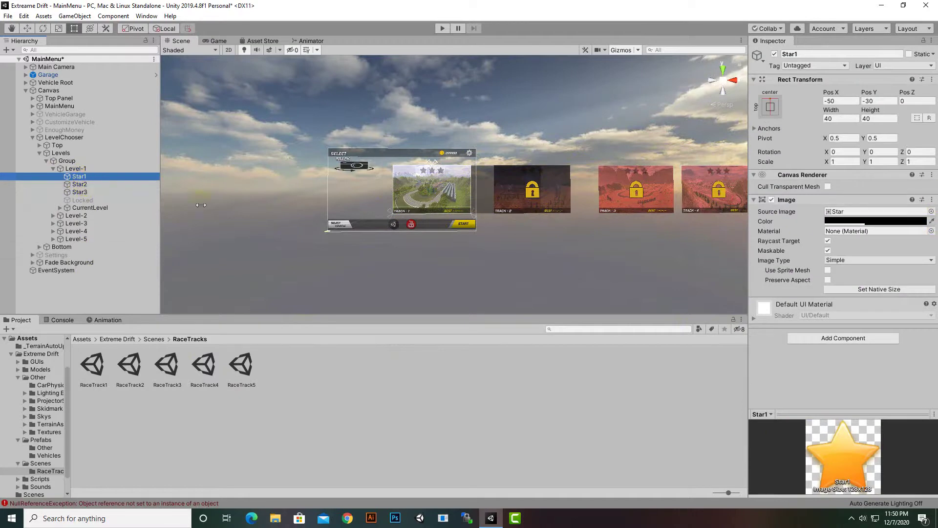
click(80, 185)
click(82, 193)
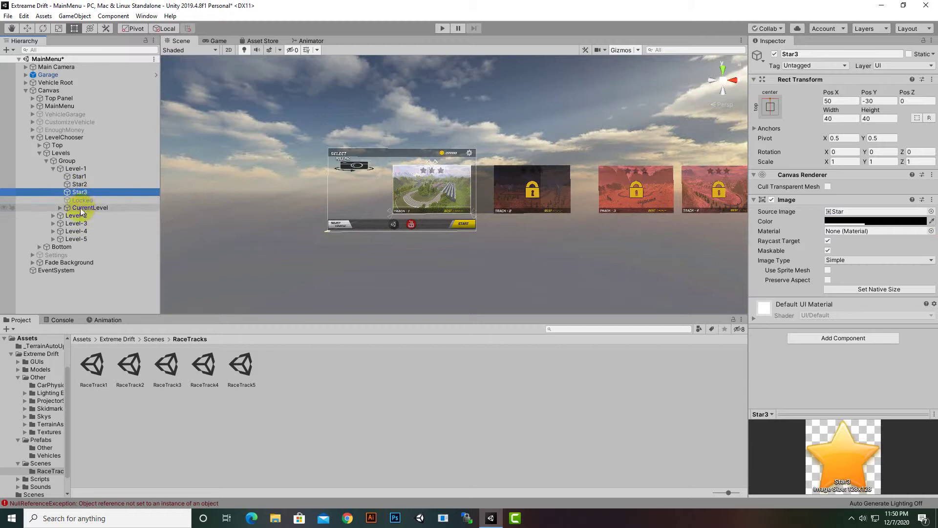
click(82, 200)
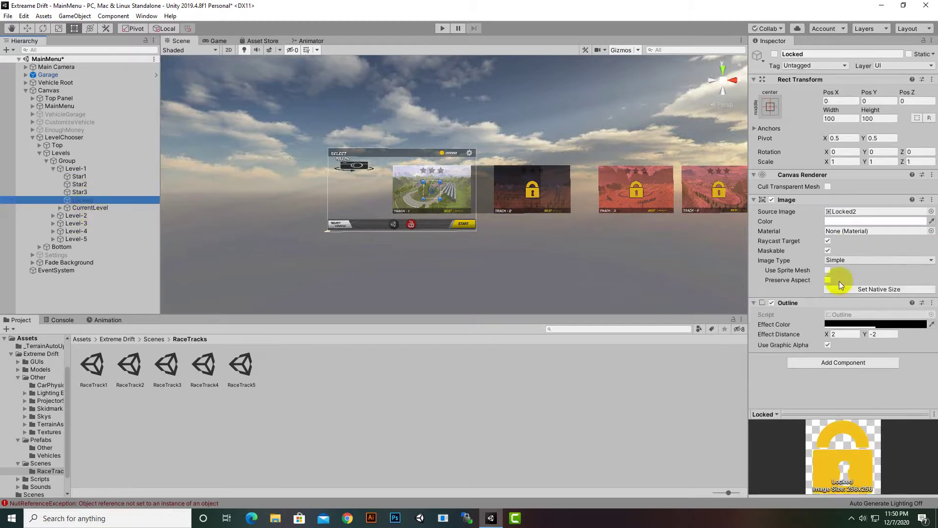
click(774, 54)
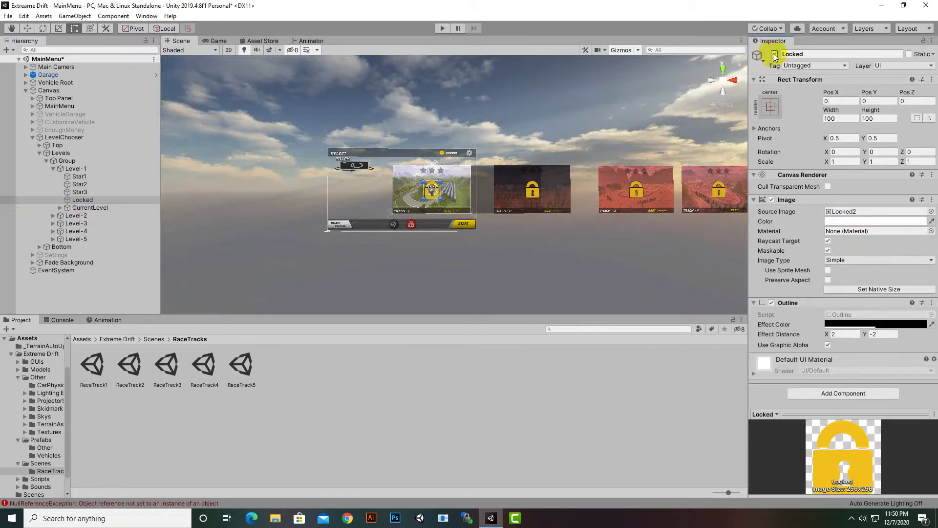
click(774, 54)
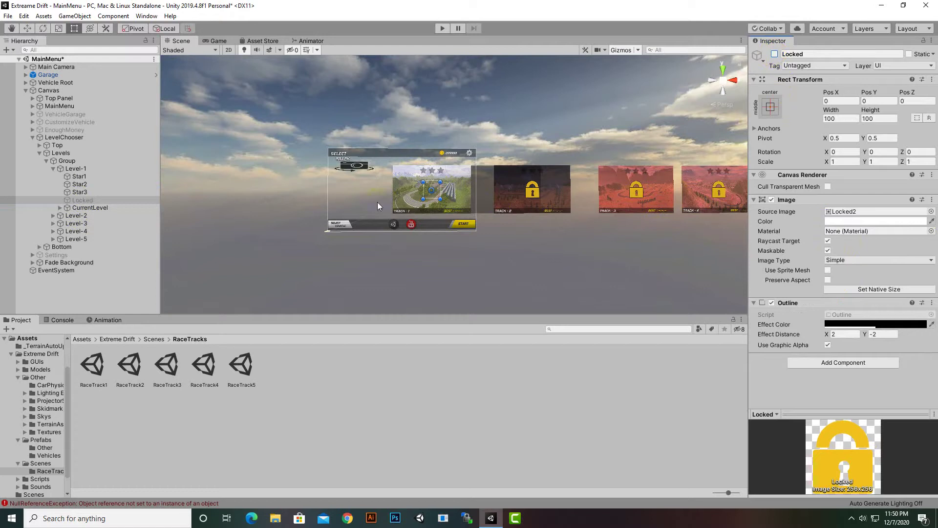
- Examine the BestTime and LevelNumber texts under CurrentLevel in Level-1, and open the LevelNumber text for editing
click(77, 207)
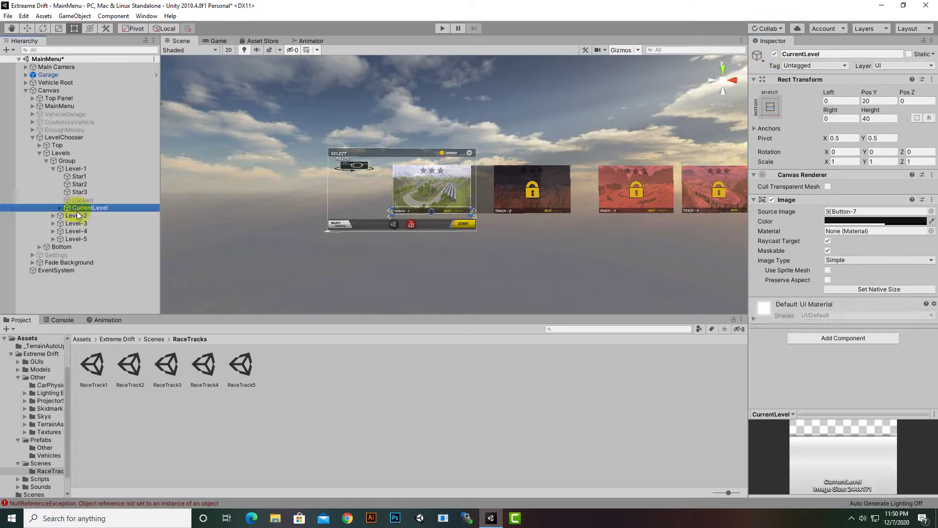
click(59, 207)
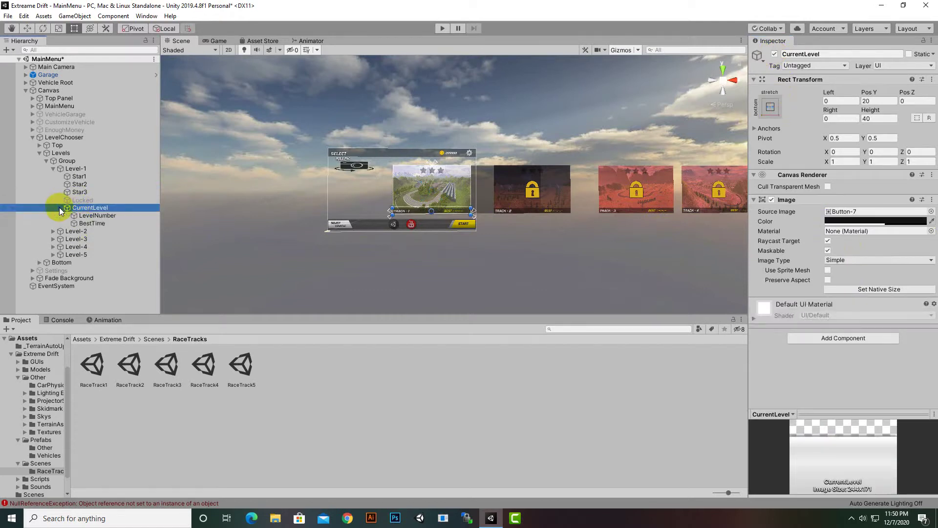
click(104, 218)
click(101, 224)
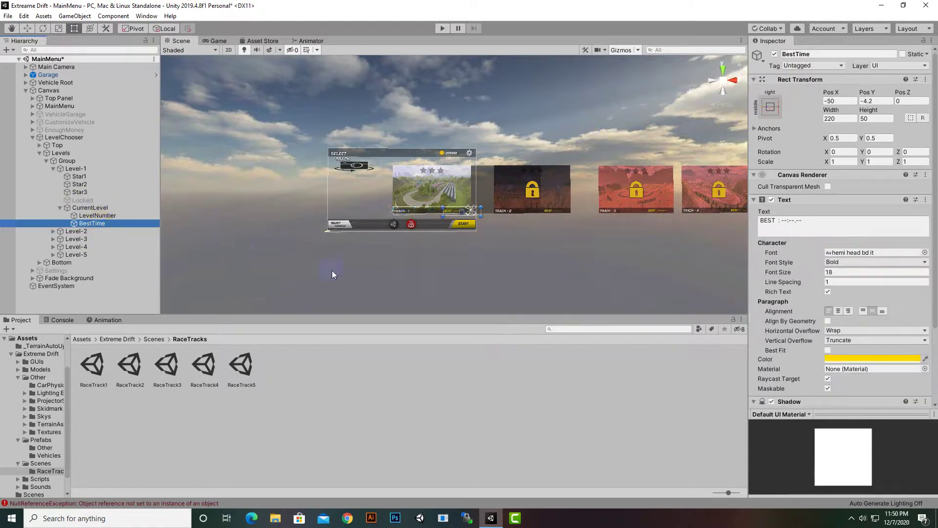
scroll(333, 271, up, 3)
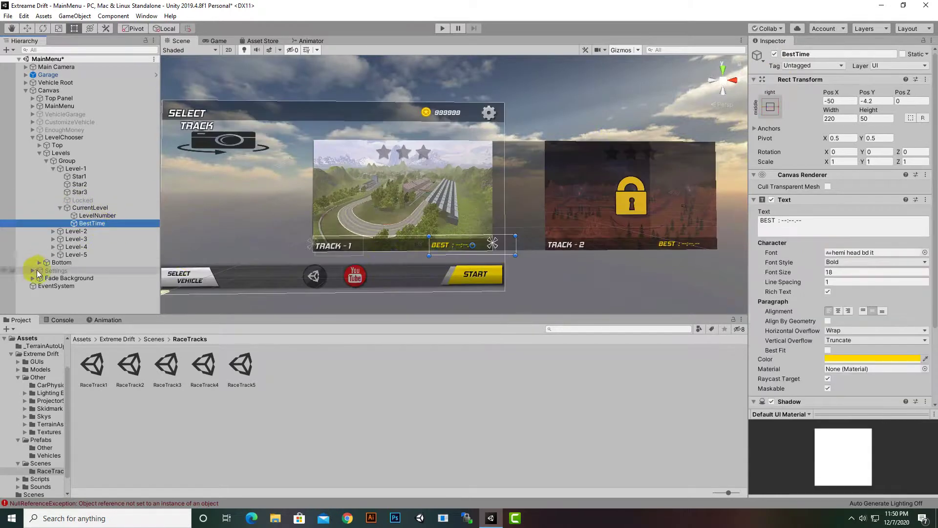
click(53, 231)
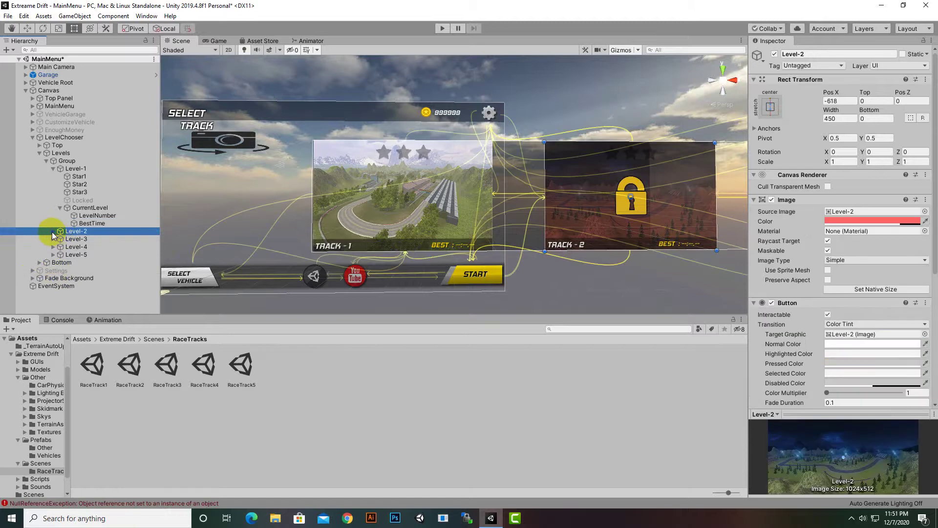
click(101, 215)
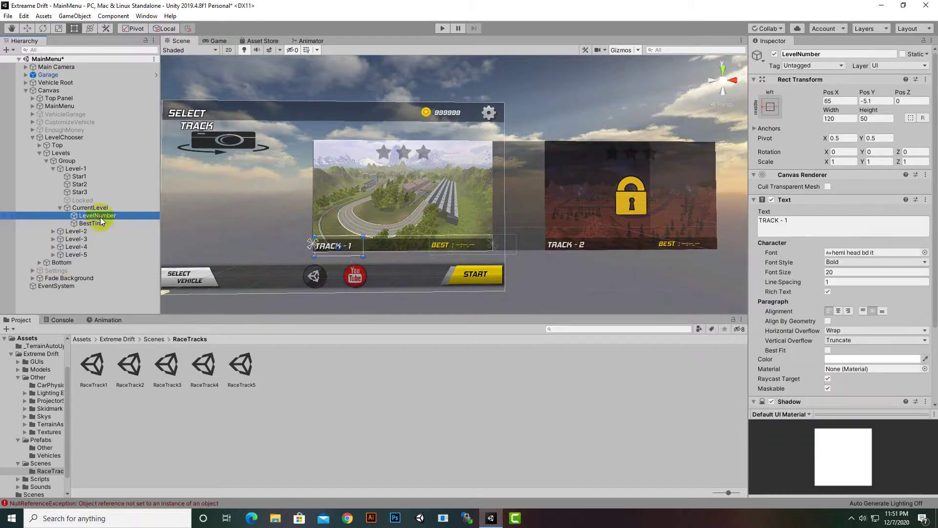
click(801, 227)
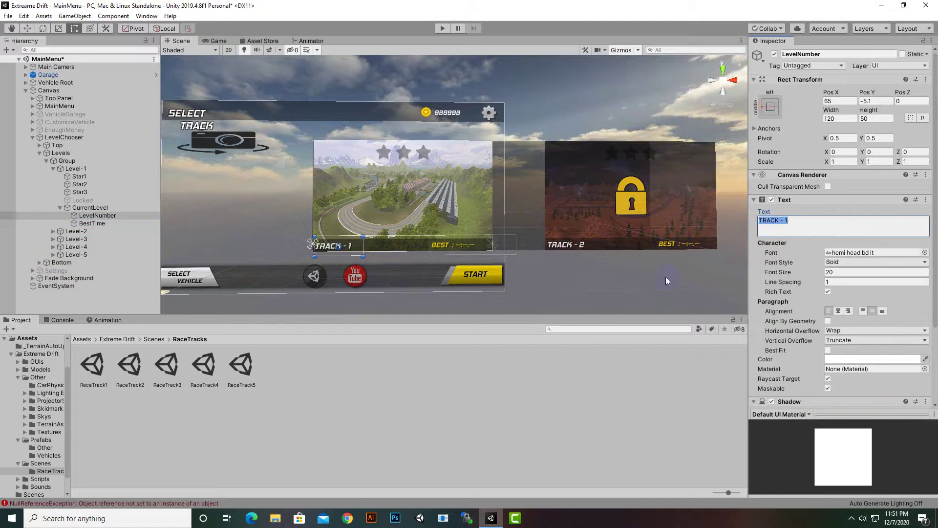
- Examine the Locked image and the BestTime and LevelNumber texts under CurrentLevel in Level-2
click(68, 231)
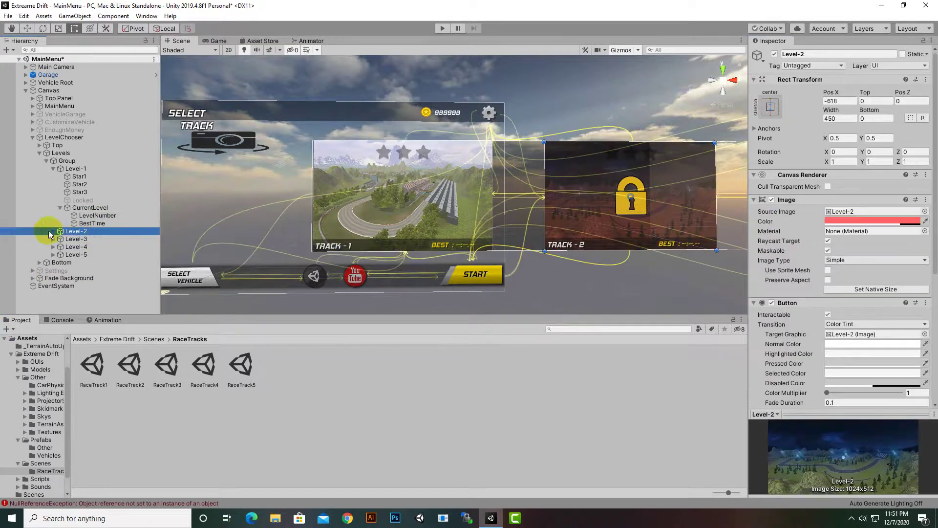
click(51, 232)
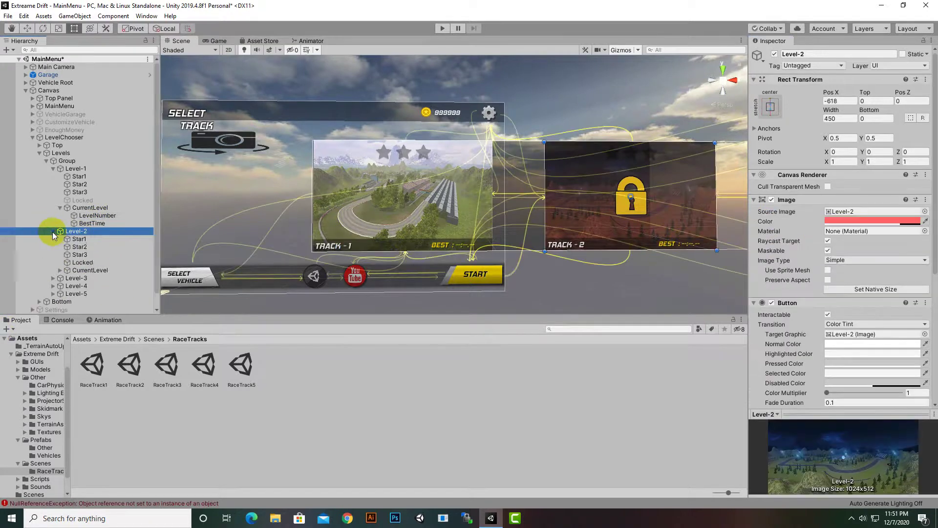
click(82, 262)
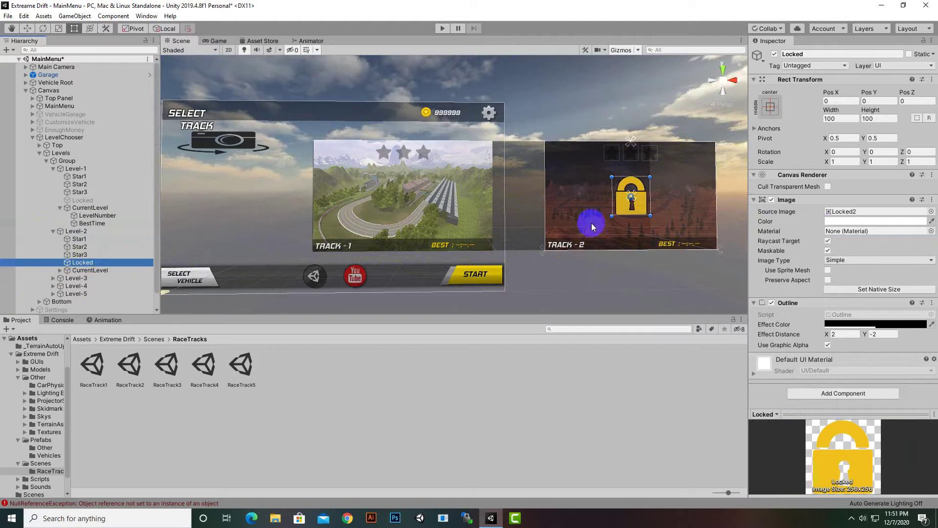
click(59, 270)
click(82, 285)
click(86, 277)
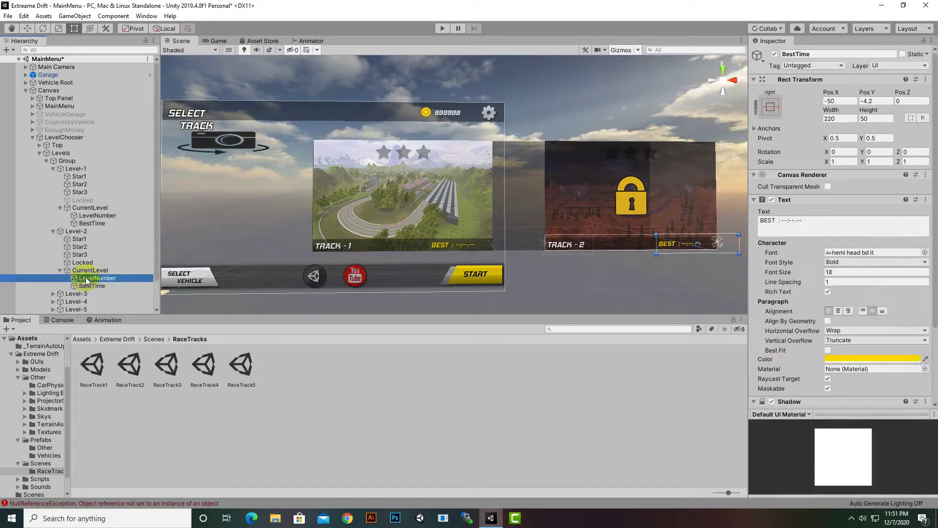
click(853, 518)
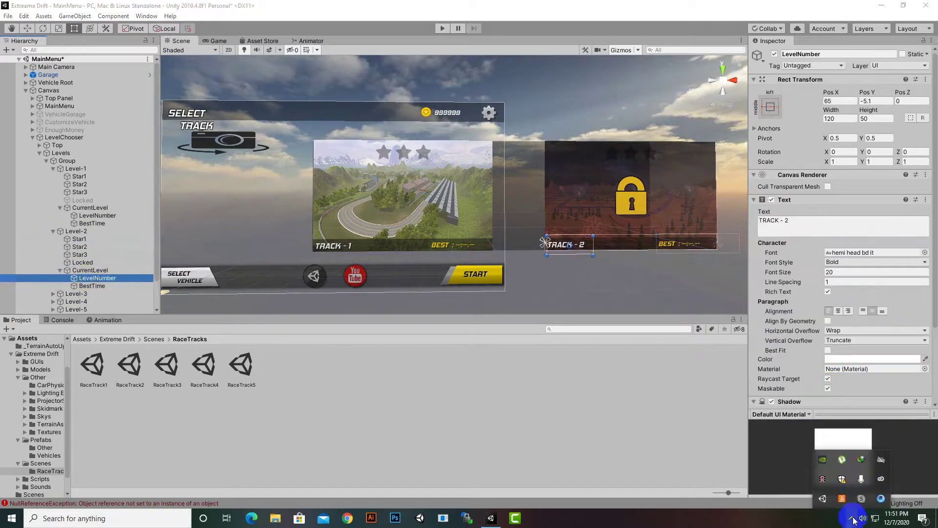
click(852, 519)
scroll(315, 226, down, 3)
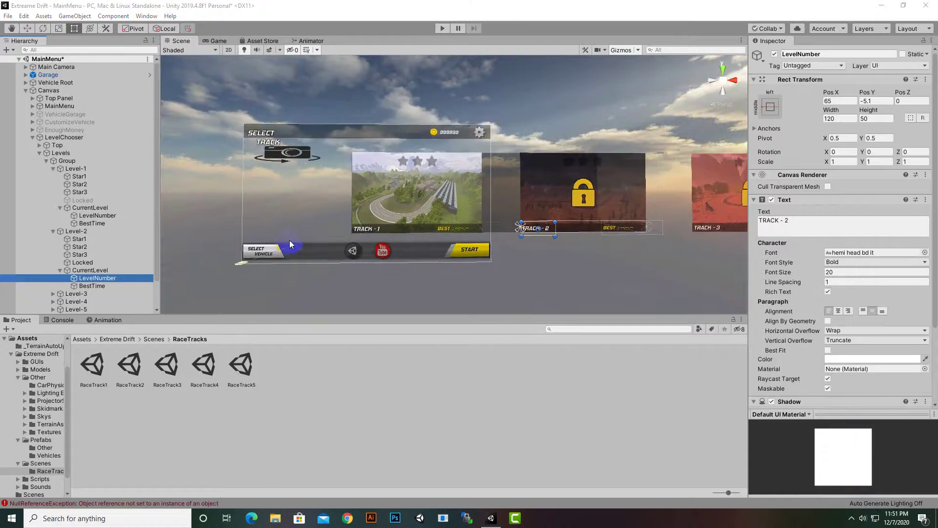
scroll(289, 244, down, 2)
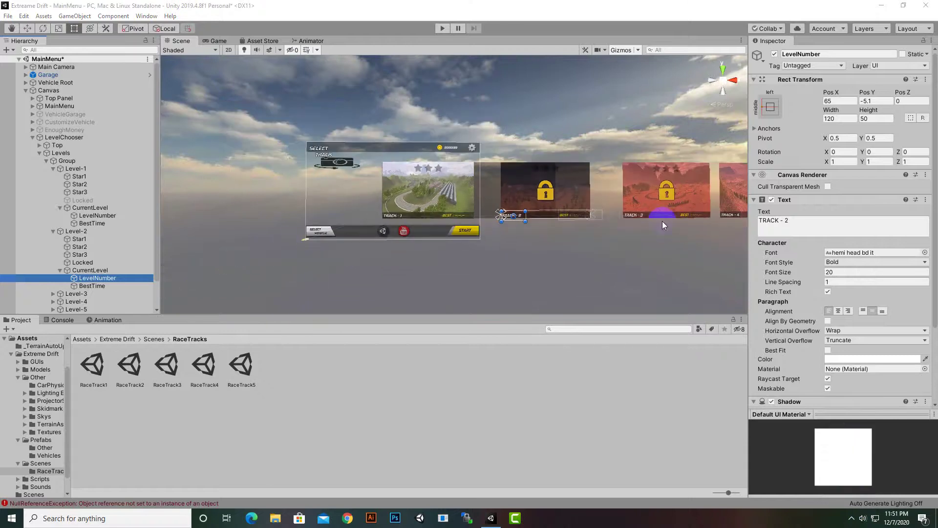
- Deactivate the LevelChooser panel, and open the RaceTrack1 scene while saving the changes to MainMenu
click(51, 136)
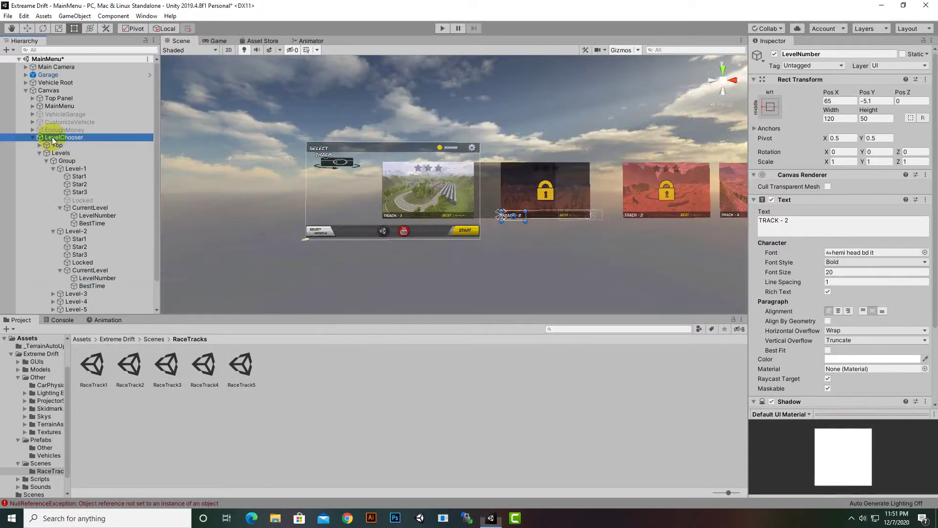
click(774, 54)
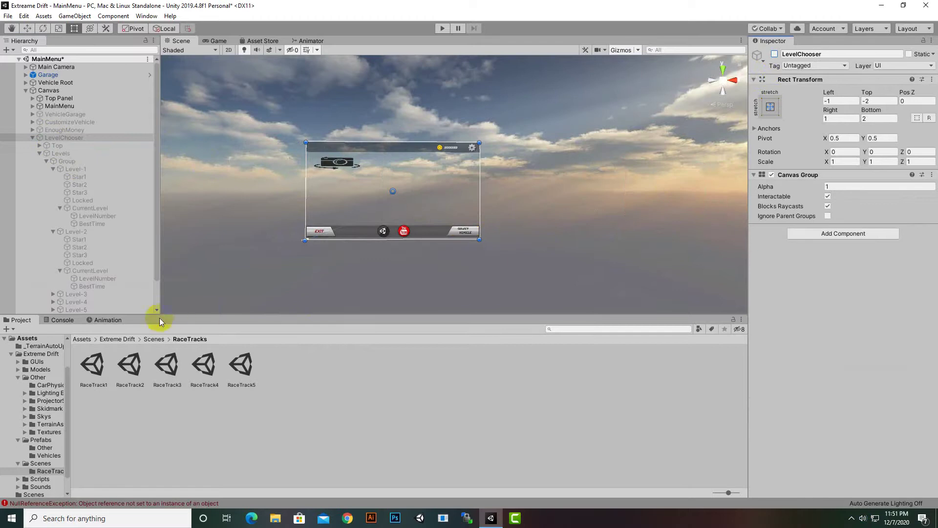
click(96, 376)
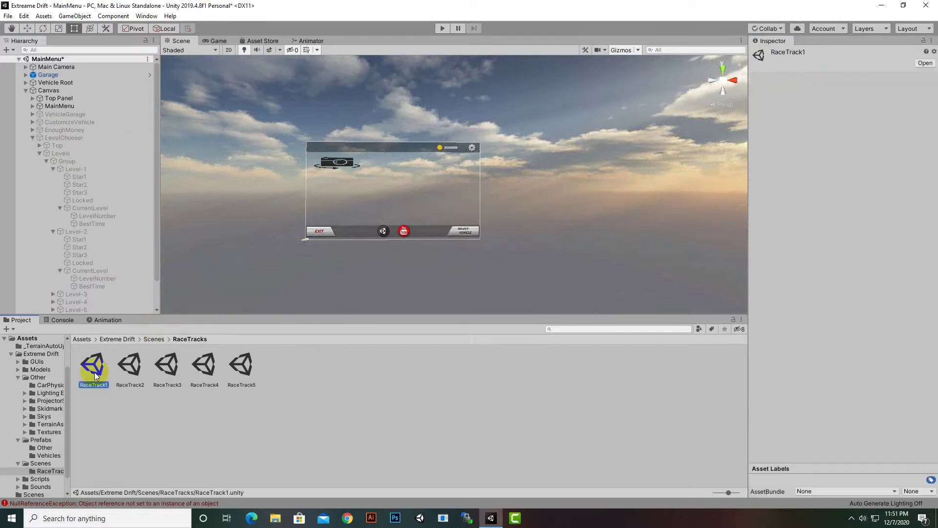
double_click(96, 376)
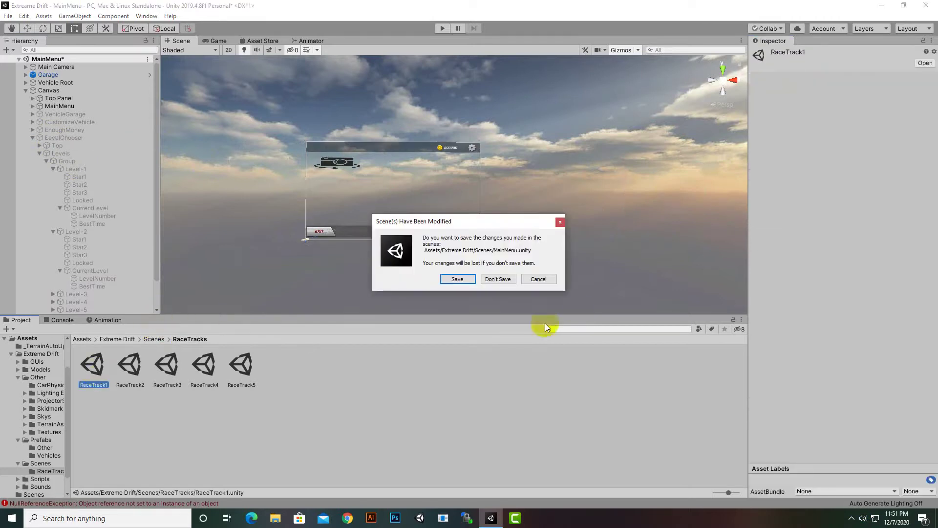
click(443, 282)
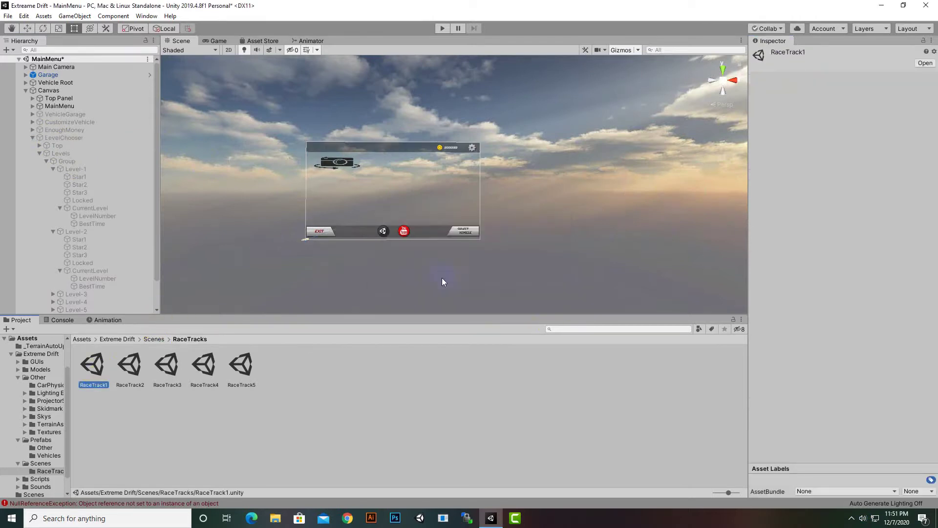
- Open the RaceTrack2 scene to view it, and return to the RaceTrack1 scene
click(131, 371)
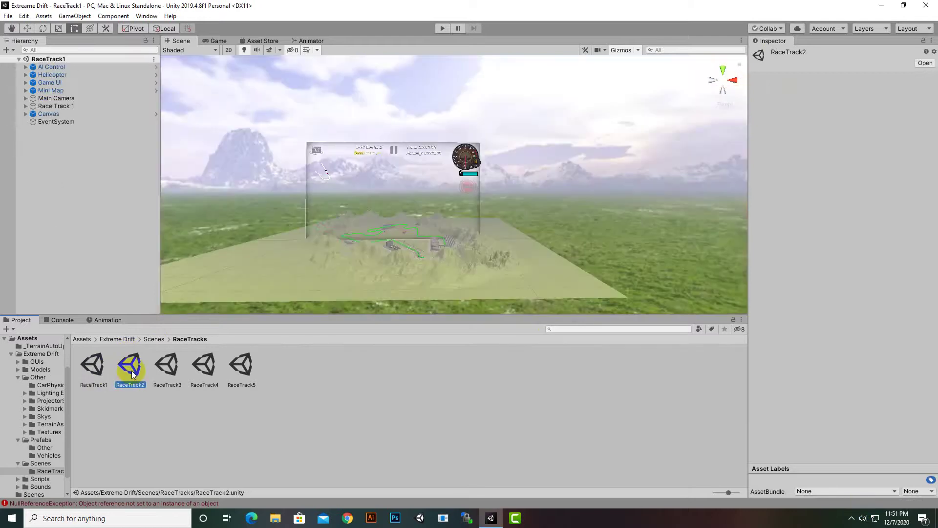
double_click(131, 370)
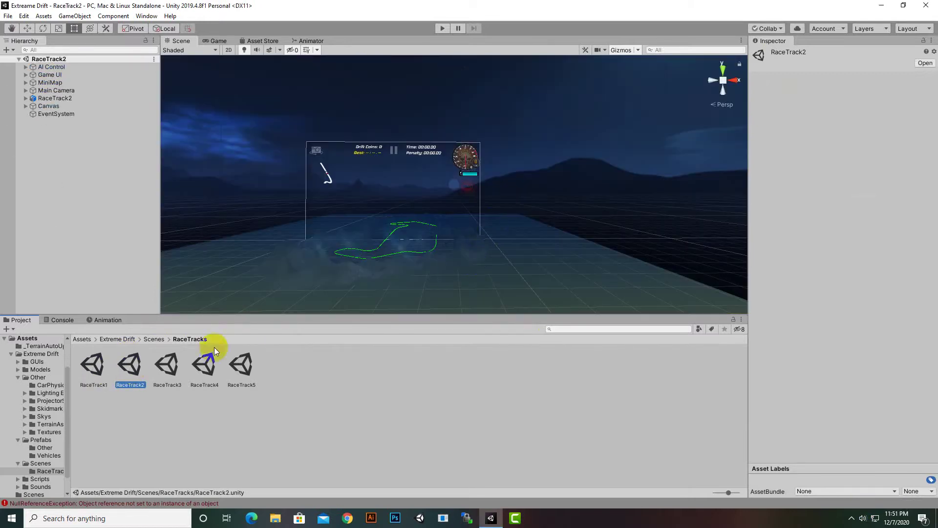
click(95, 360)
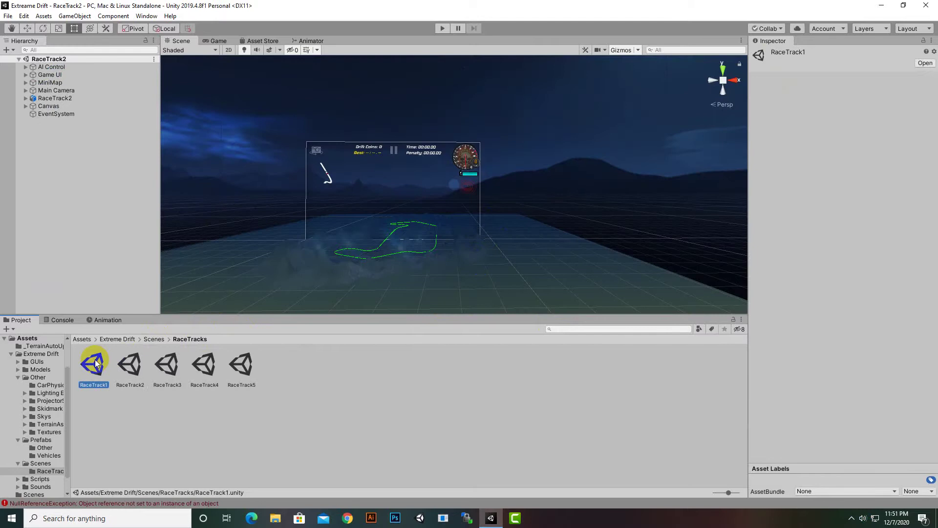
double_click(95, 362)
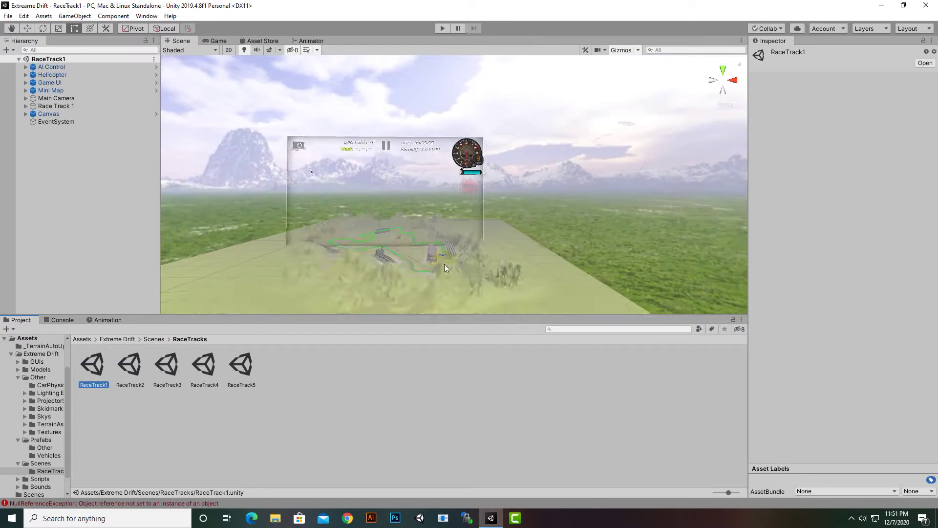
- Try moving the tachometer's Needle image off the dial toward the middle of the race canvas, and undo the move
scroll(444, 263, up, 5)
middle_drag(427, 247, 475, 250)
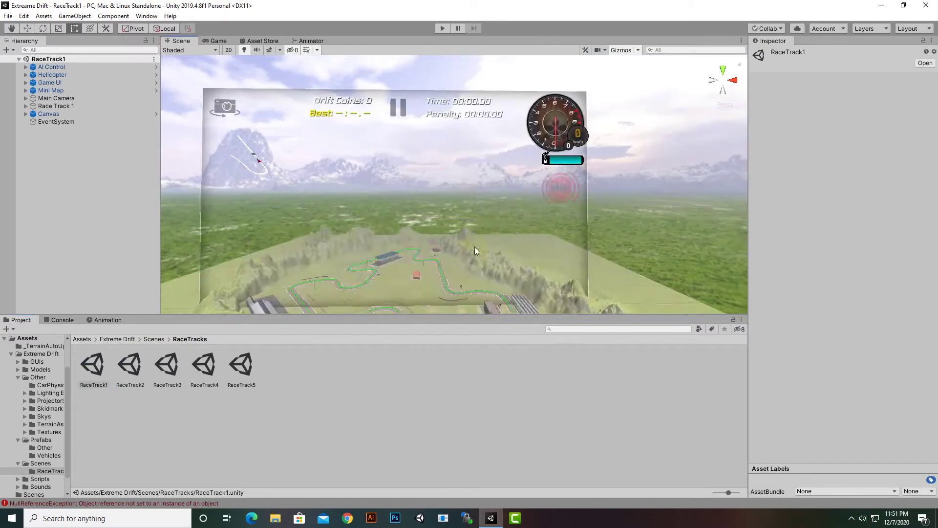
click(551, 141)
click(551, 141)
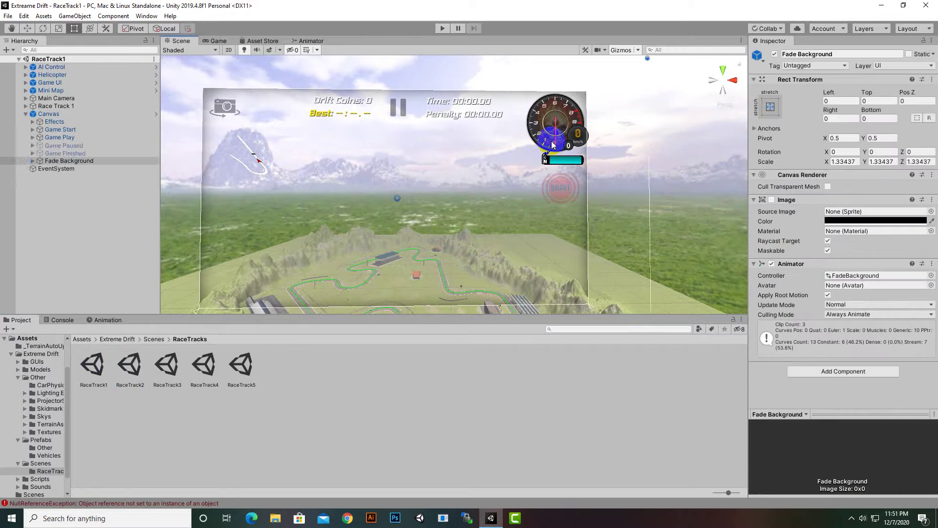
click(551, 141)
drag(542, 119, 431, 165)
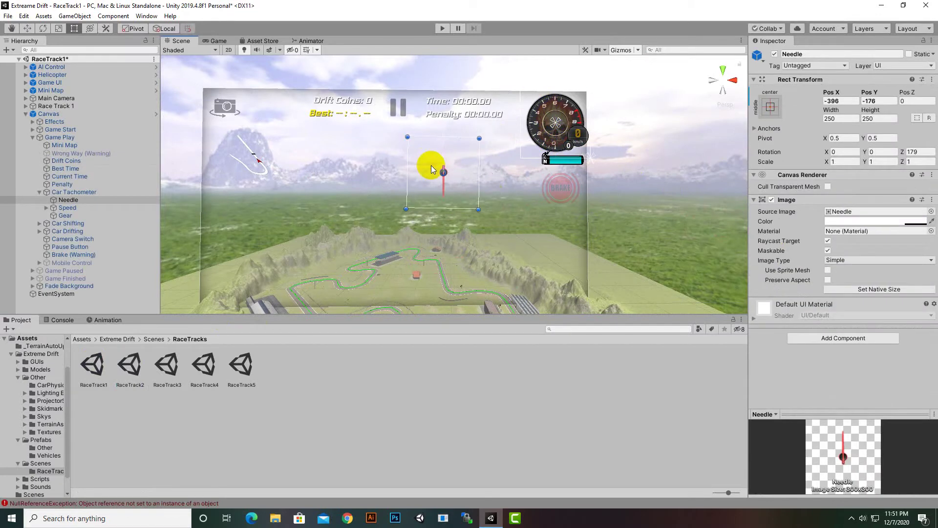
key(ctrl+z)
- Try moving Car Tachometer to the race canvas's lower-left corner and the Current Time text to its lower right, and undo both moves
click(100, 192)
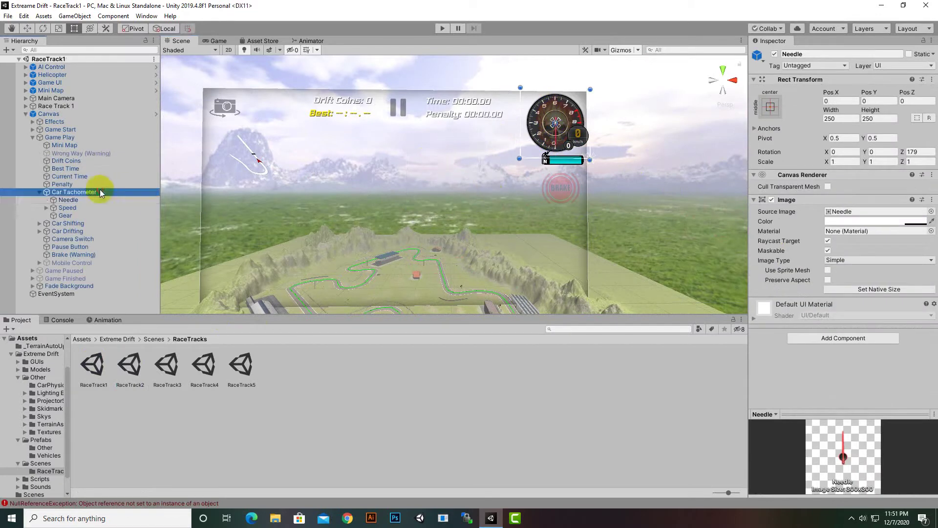
drag(545, 141, 228, 289)
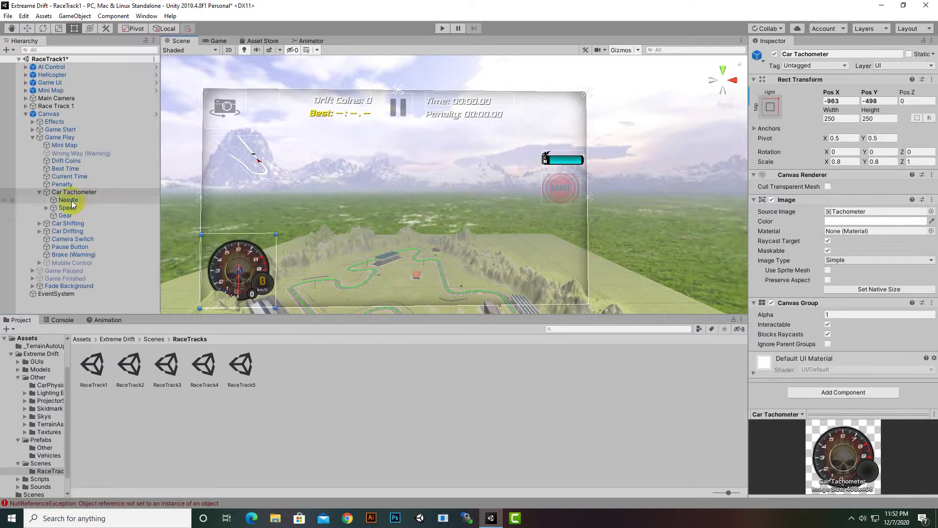
click(76, 177)
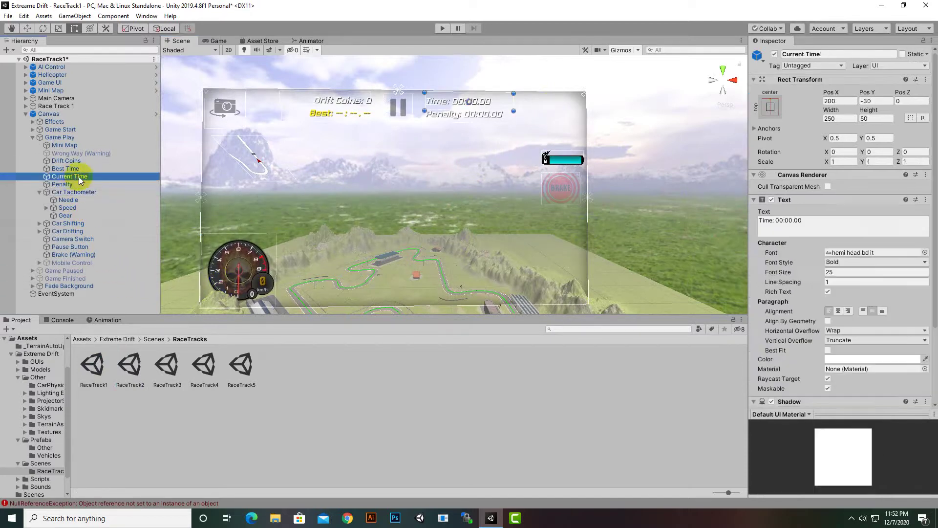
drag(478, 110, 544, 280)
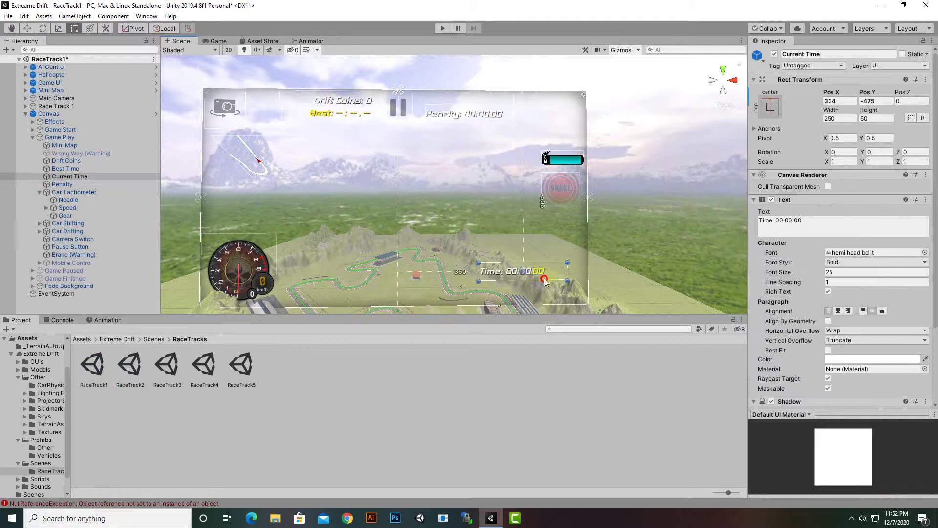
key(ctrl+z)
key(ctrl+z)
key(ctrl+z)
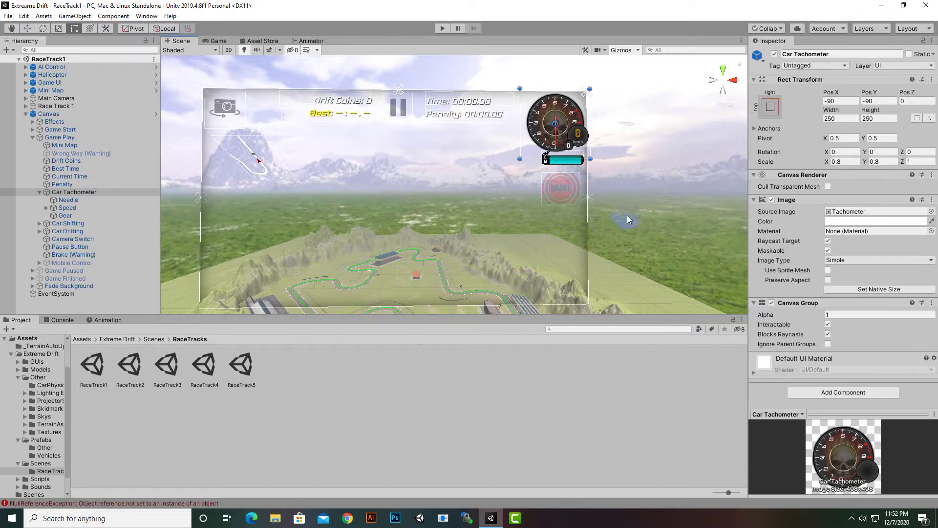
- Find the Sign (7) Extreme Drift billboard beside the track fence and delete it from the scene
scroll(633, 225, up, 3)
right_drag(640, 239, 614, 151)
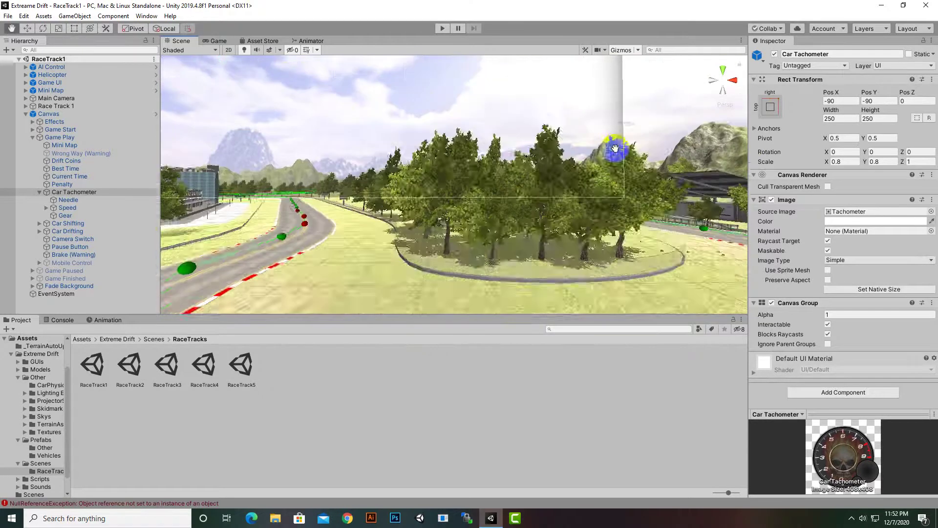
scroll(314, 263, down, 5)
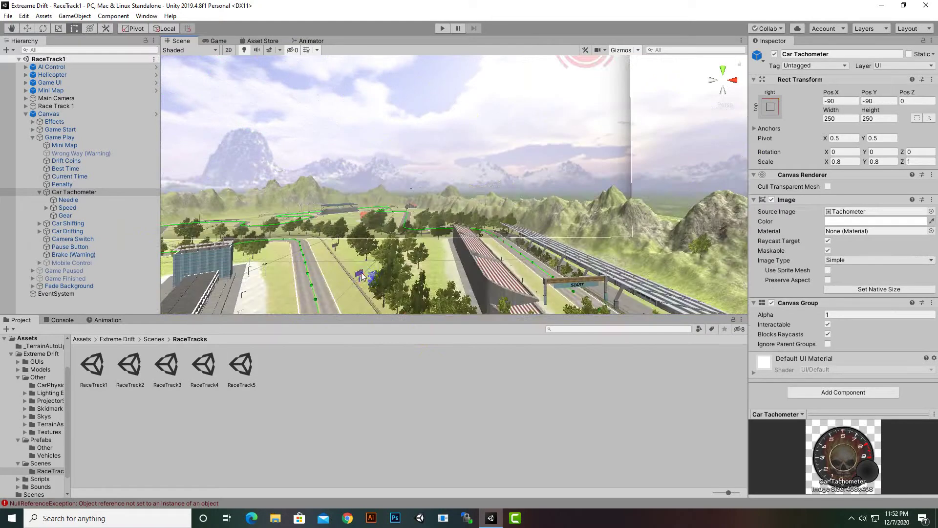
click(360, 275)
key(f)
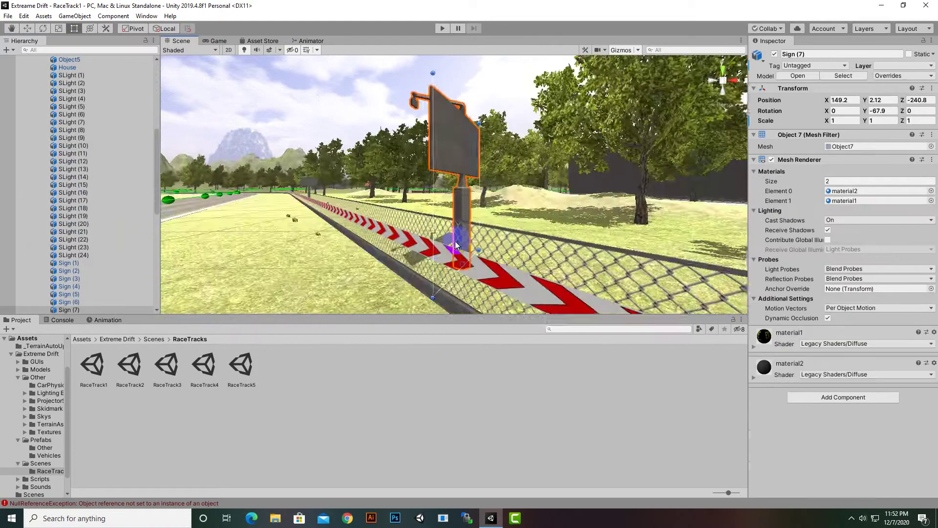
alt+drag(361, 272, 440, 195)
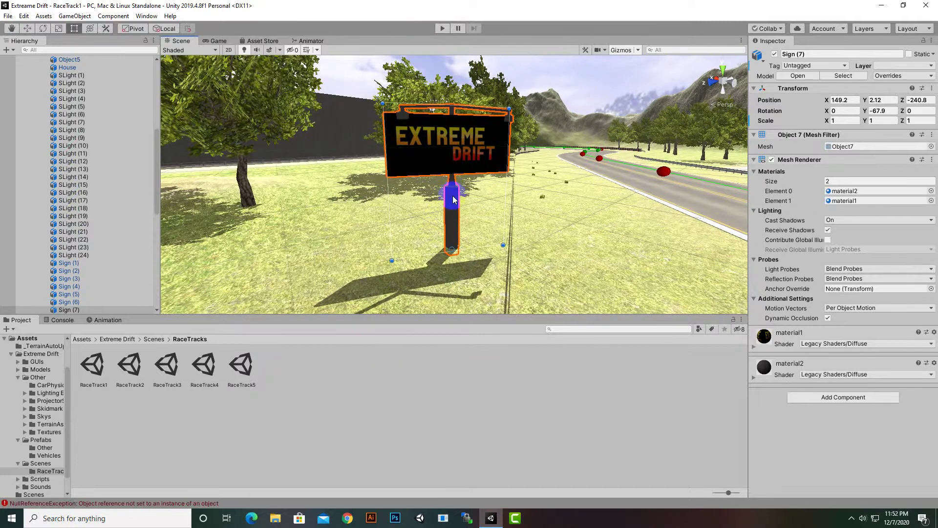
key(Delete)
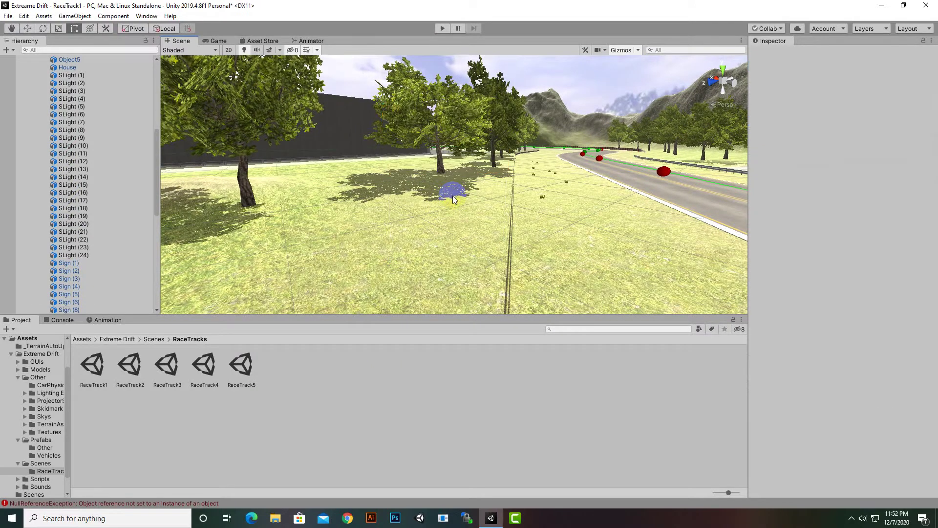
- Delete the Sign (8) Extreme Drift billboard standing beside the fence farther along the track
right_drag(453, 195, 546, 233)
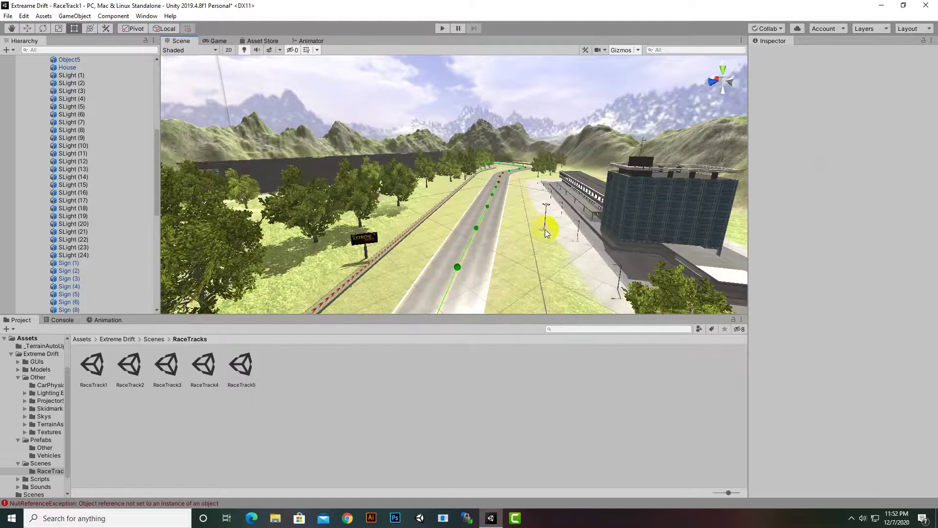
click(364, 237)
right_drag(400, 241, 417, 232)
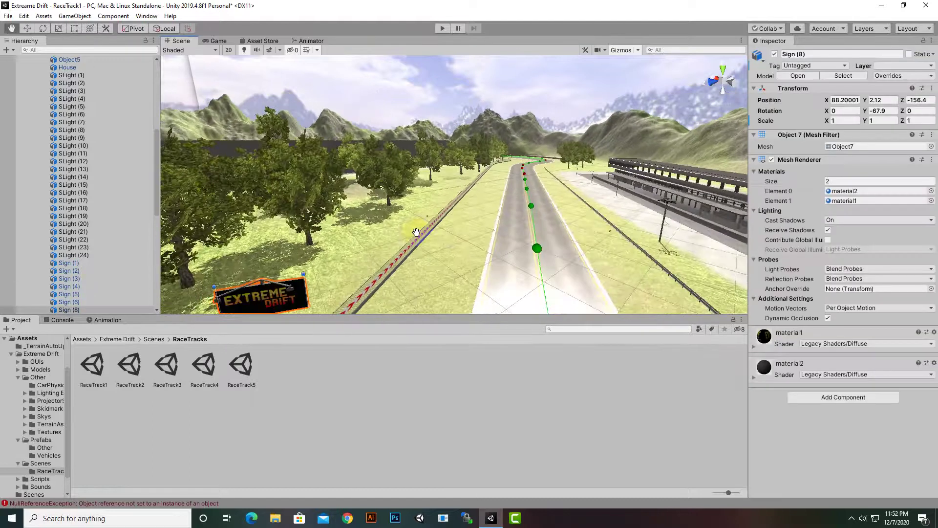
key(Delete)
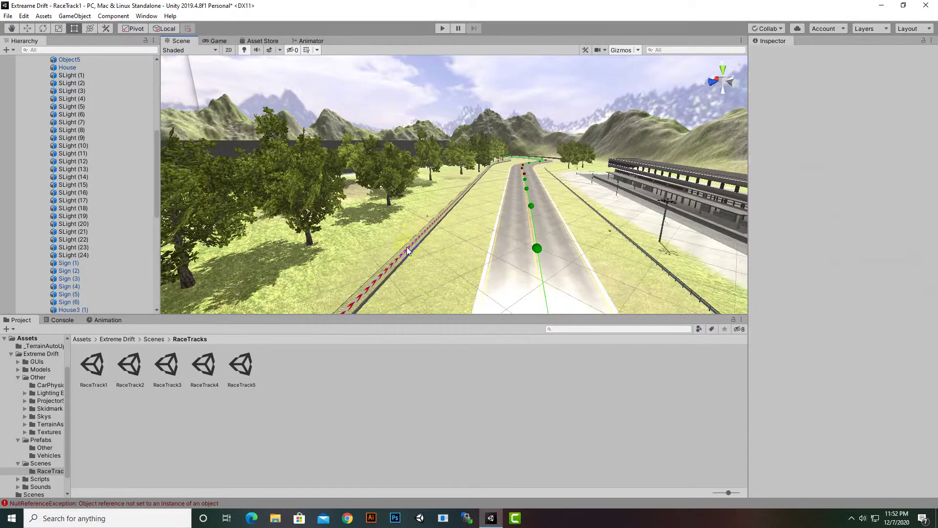
- Look over the whole race track from above, and collapse the GameObjects and Race Track 1 groups in the hierarchy
right_drag(407, 250, 403, 240)
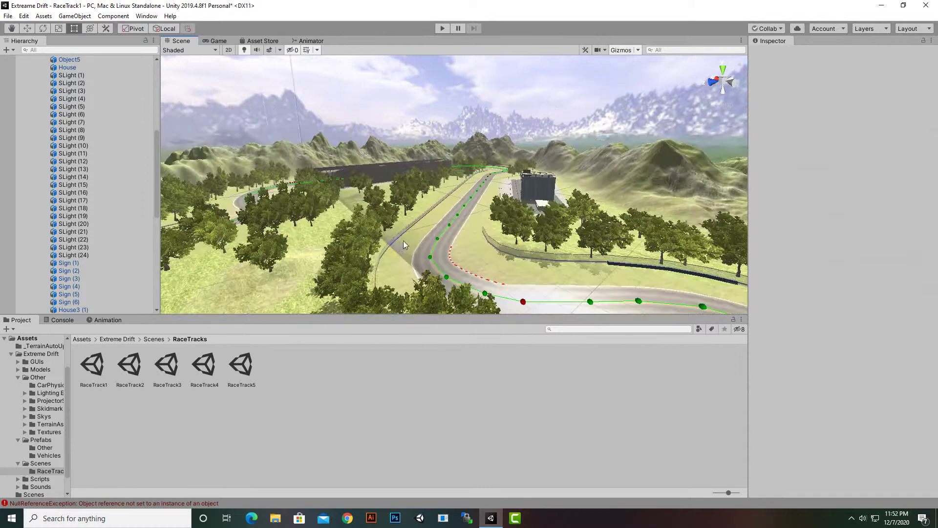
right_drag(490, 240, 562, 232)
scroll(122, 234, up, 10)
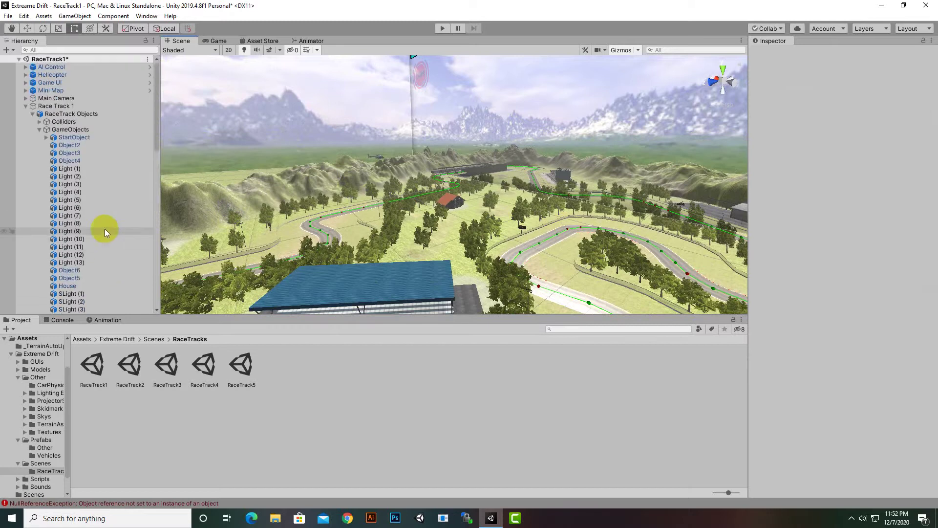
click(40, 129)
click(26, 106)
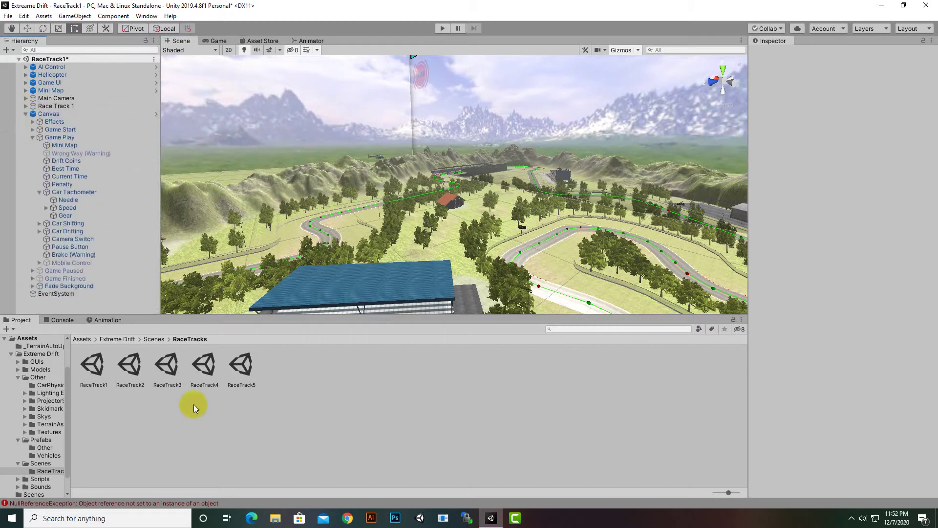
- Collapse the Canvas group, inspect the AI Control object's settings and look over the race track, leaving nothing selected
click(26, 114)
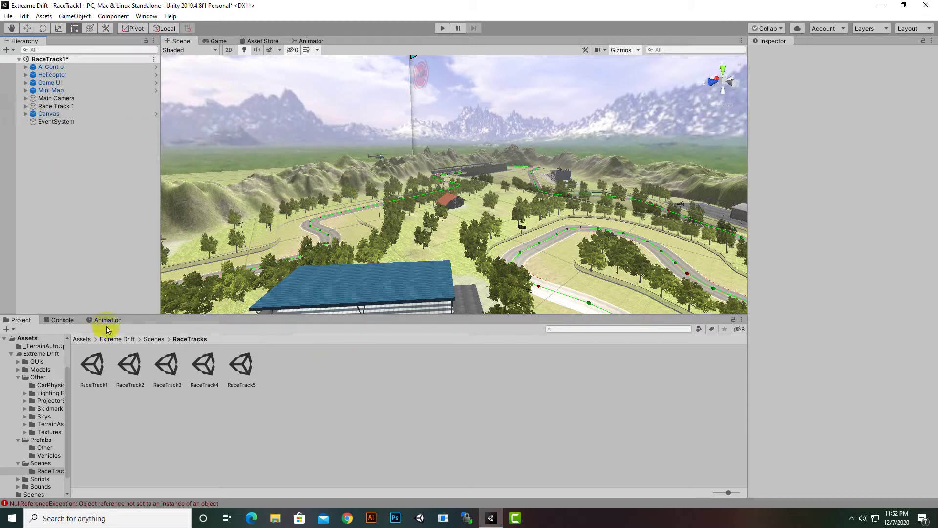
click(67, 68)
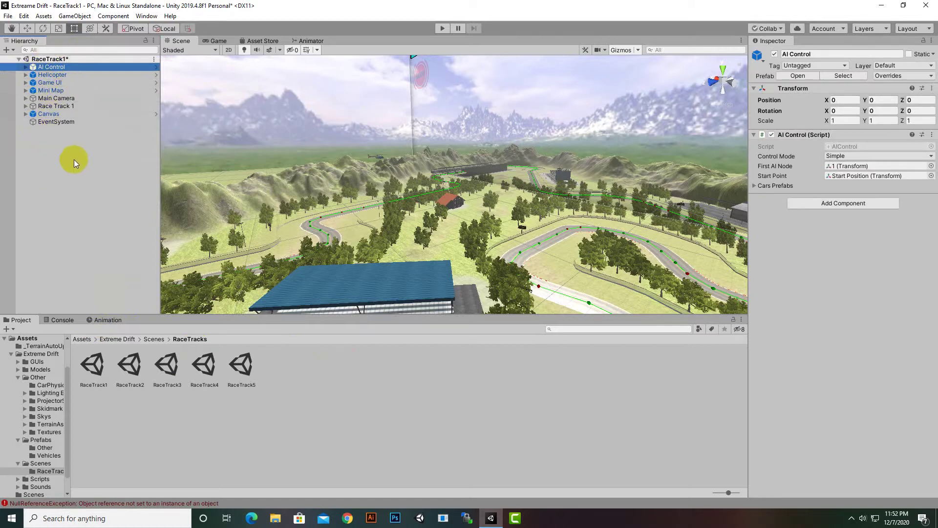
right_drag(524, 275, 306, 230)
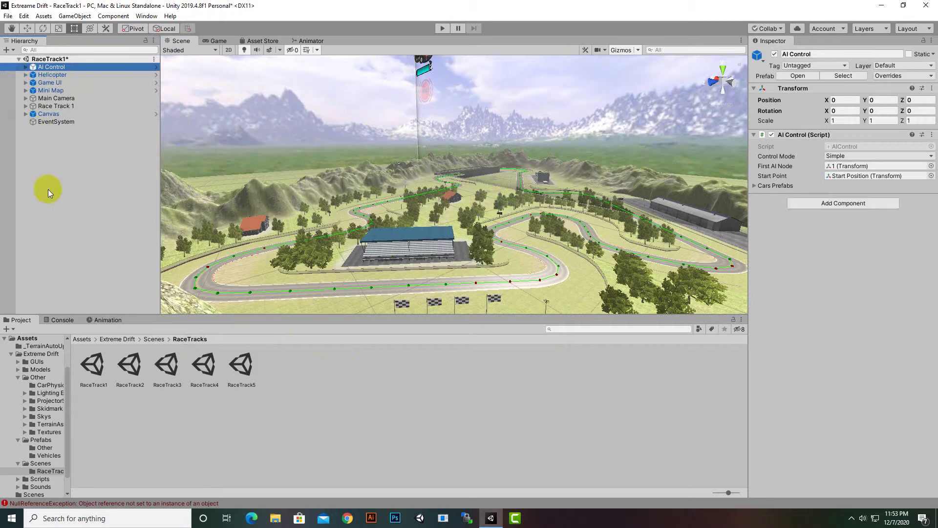
click(51, 145)
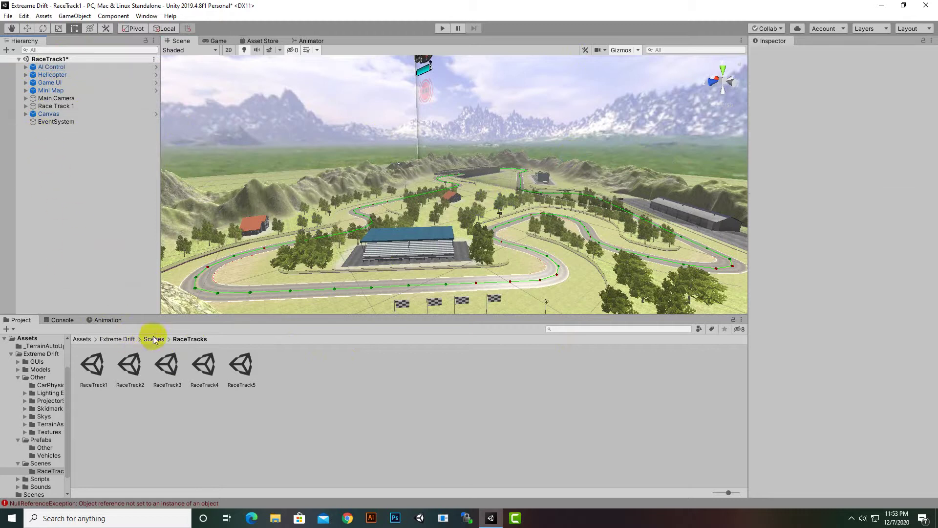
- Delete the AI Control, Canvas, Game UI, Helicopter and Mini Map prefabs from the Extreme Drift Prefabs folder
click(117, 339)
double_click(204, 366)
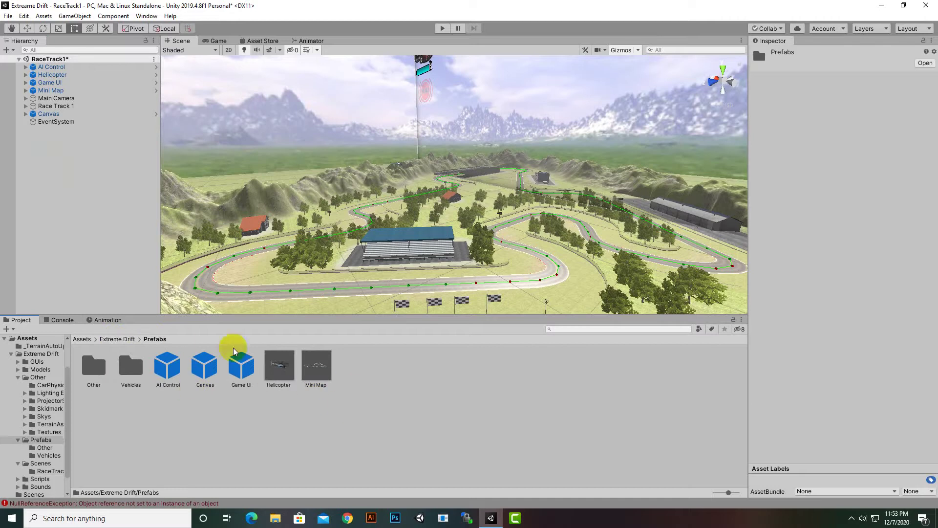
mouse_move(167, 368)
mouse_down()
mouse_move(7, 44)
mouse_move(55, 72)
mouse_up()
click(168, 367)
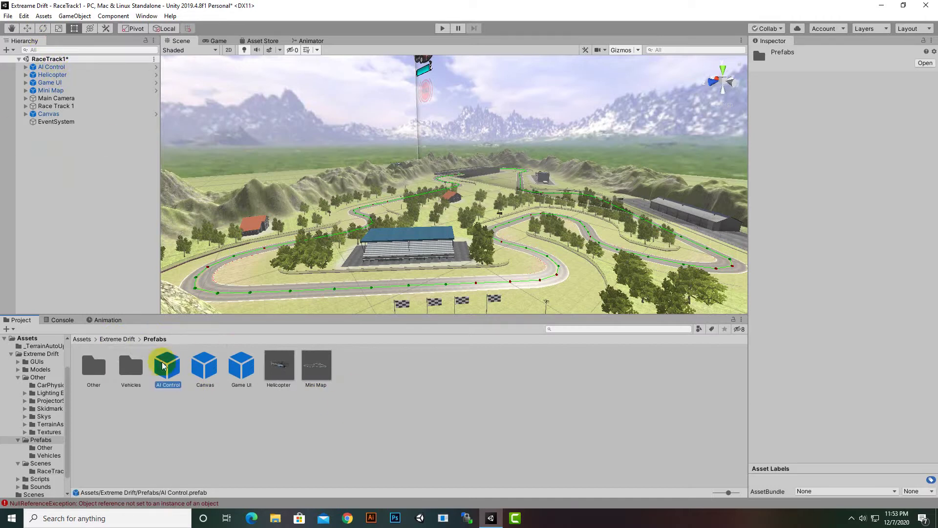
ctrl+click(205, 372)
ctrl+click(241, 369)
ctrl+click(279, 366)
ctrl+click(320, 372)
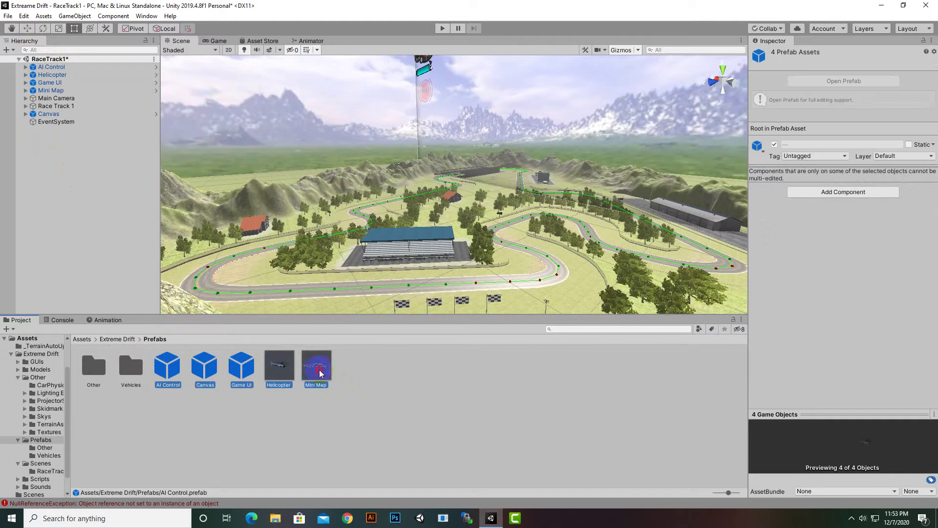
key(Delete)
key(Return)
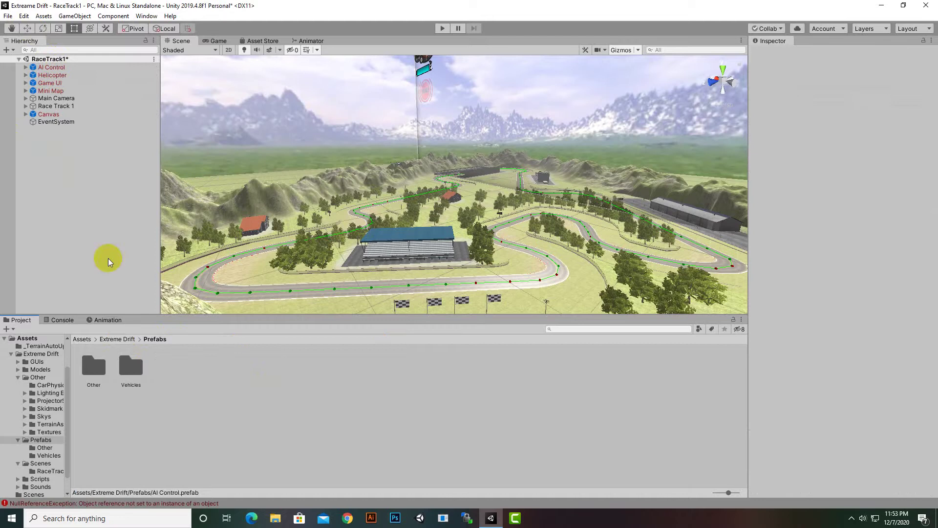
- Recreate the Canvas, Mini Map, Game UI, Helicopter and AI Control prefabs in the Prefabs folder from their scene objects
drag(44, 115, 254, 358)
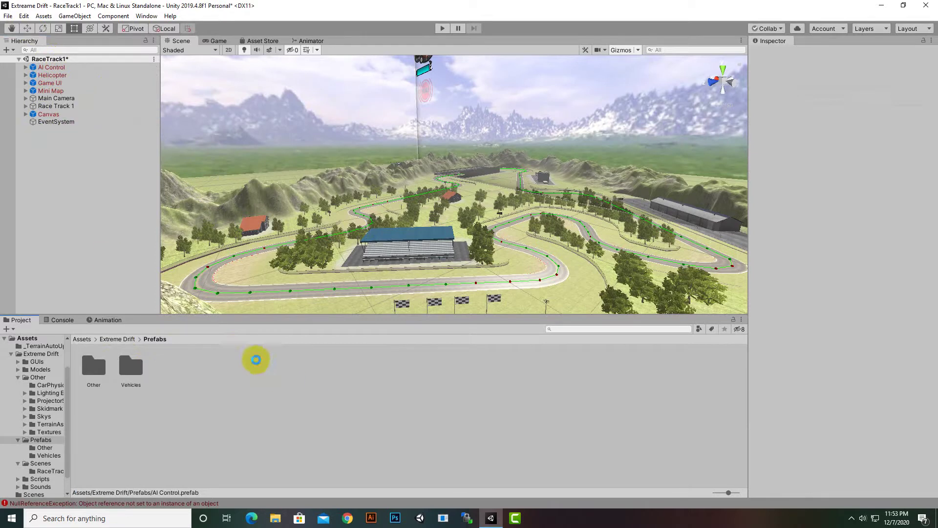
drag(58, 92, 216, 346)
drag(49, 84, 215, 337)
drag(57, 91, 289, 373)
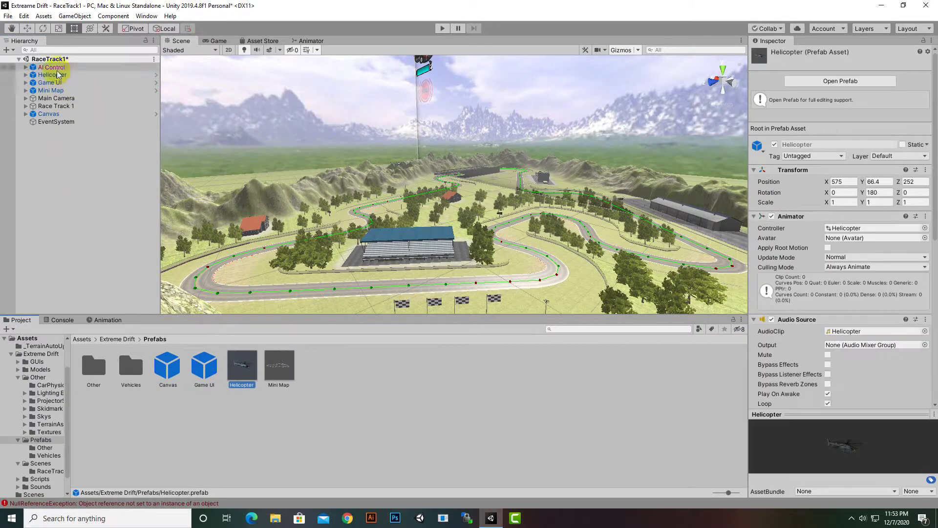
drag(52, 74, 362, 388)
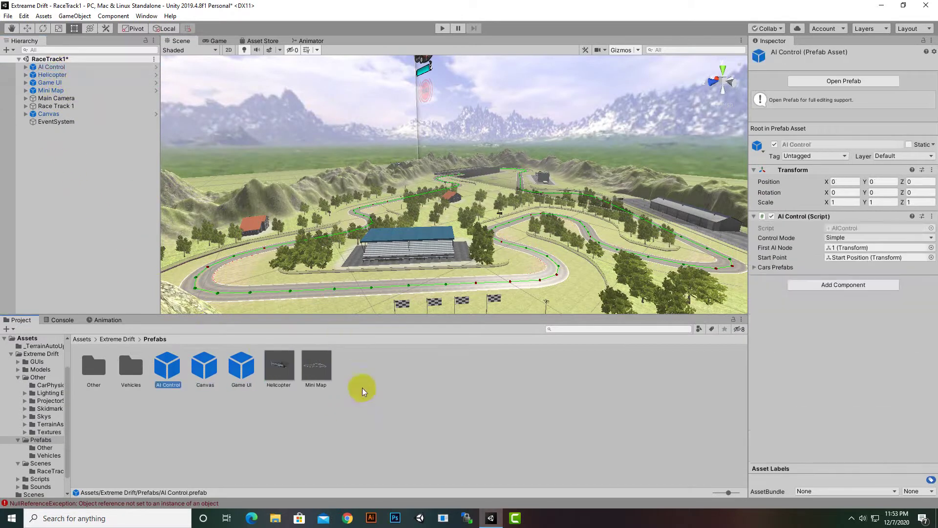
- Examine the AI Control, Helicopter, Game UI and Mini Map objects, including the Map Plane, MiniMap Camera and Player Icon
click(47, 67)
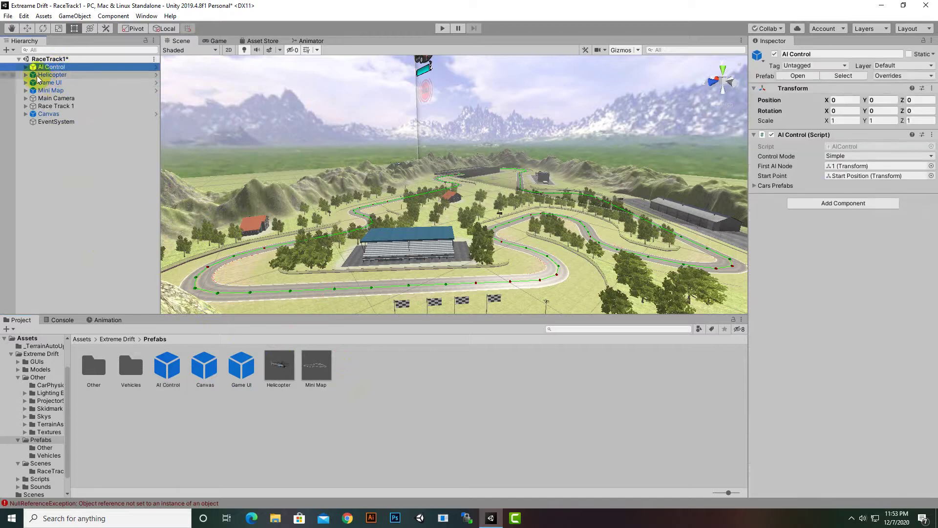
click(39, 74)
click(33, 84)
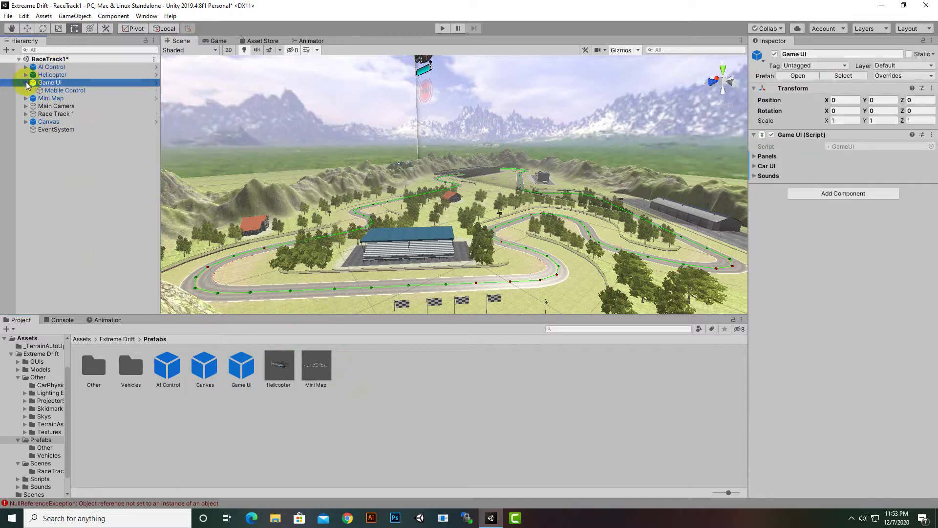
click(32, 90)
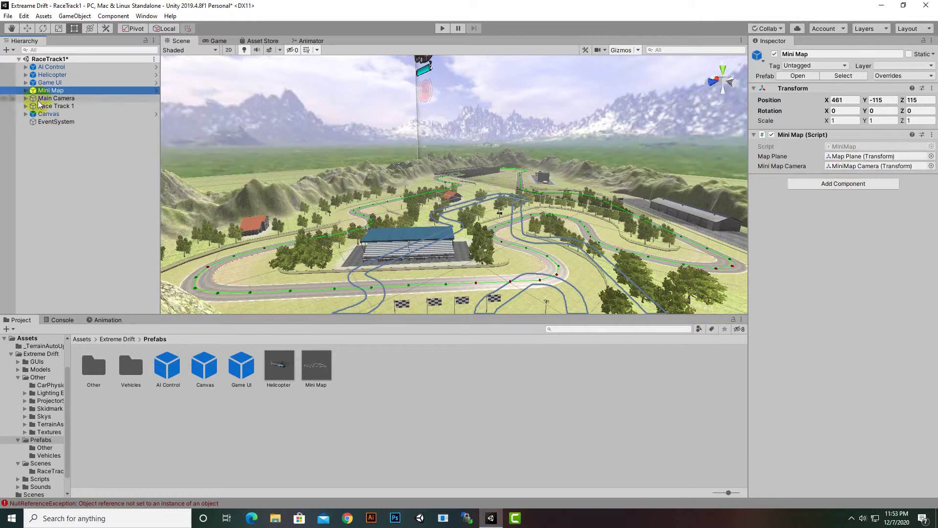
click(26, 91)
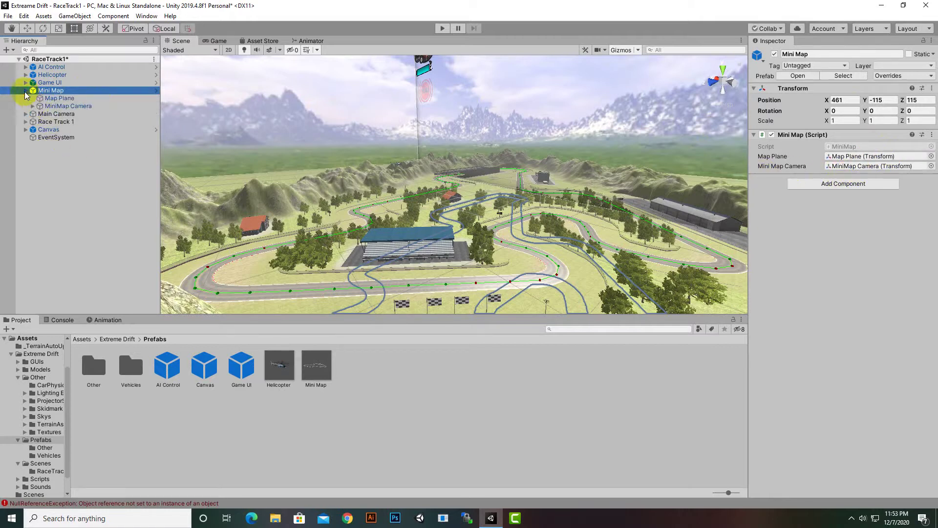
click(53, 99)
click(53, 106)
click(33, 106)
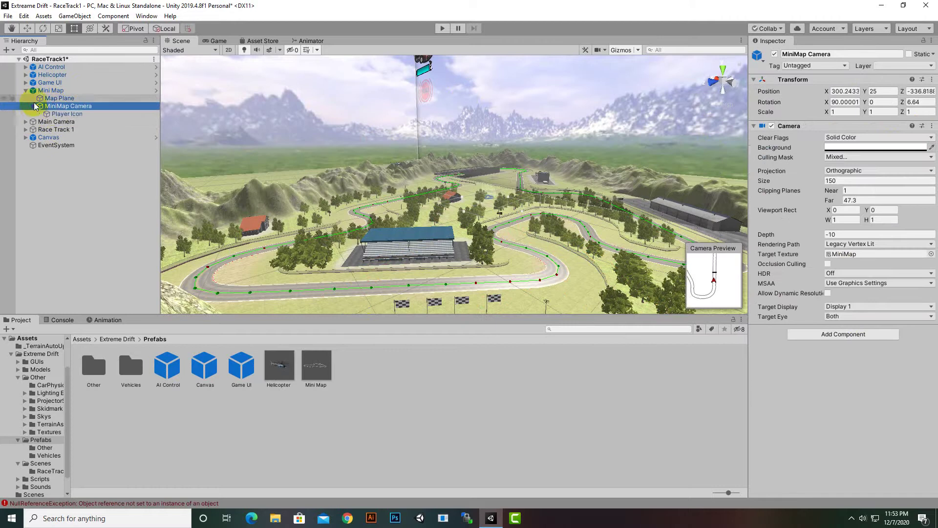
click(78, 114)
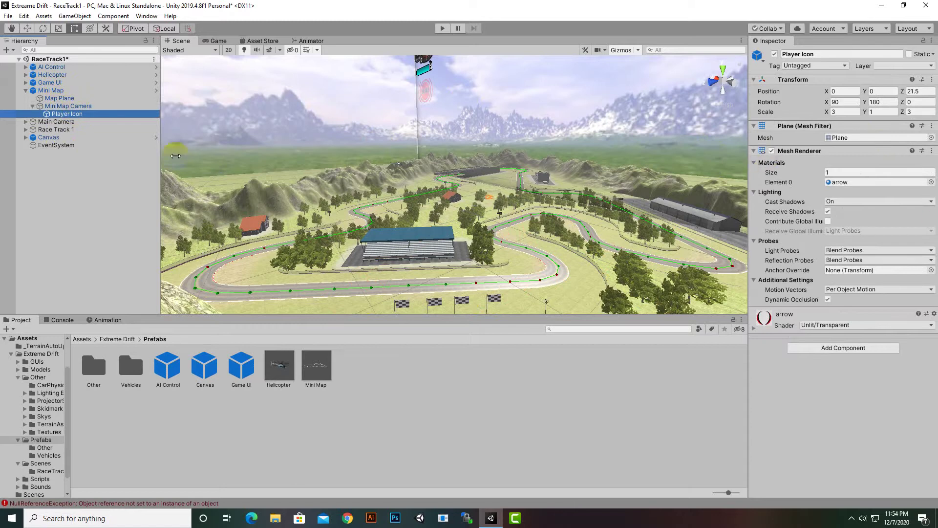
- Frame the Map Plane and examine its track outline against the race track from above and from several angles
click(69, 99)
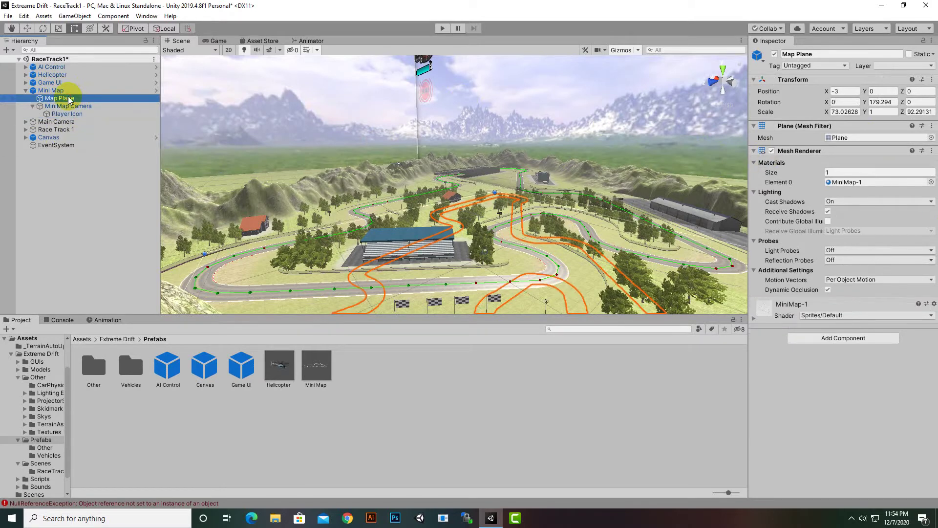
key(f)
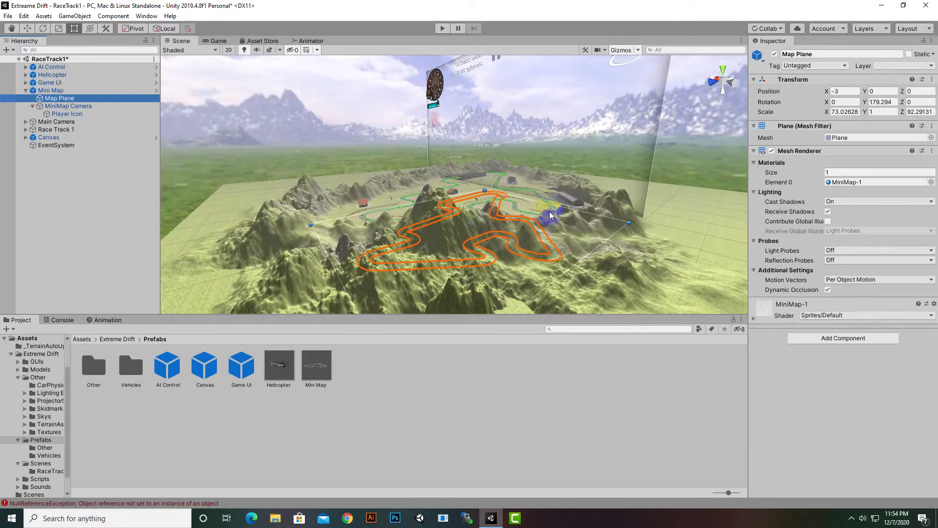
alt+drag(551, 215, 354, 232)
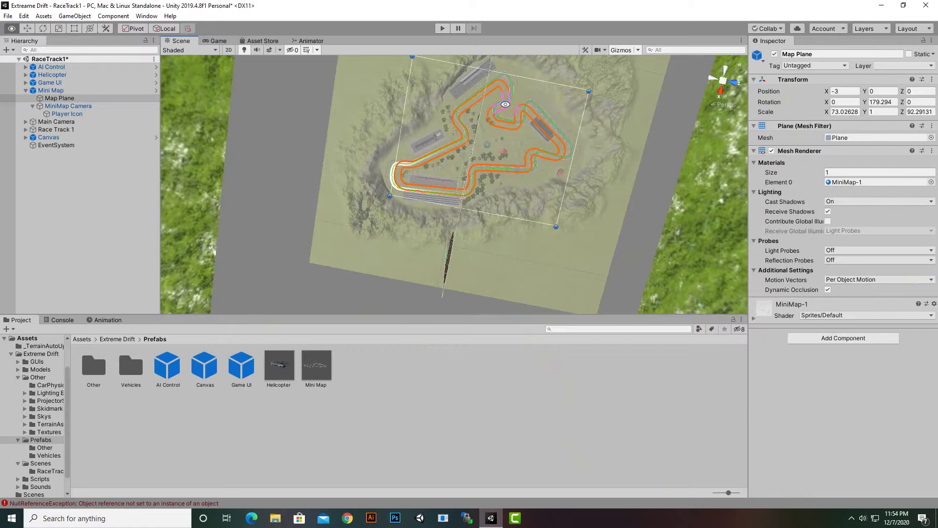
alt+drag(682, 178, 527, 245)
alt+drag(595, 132, 544, 79)
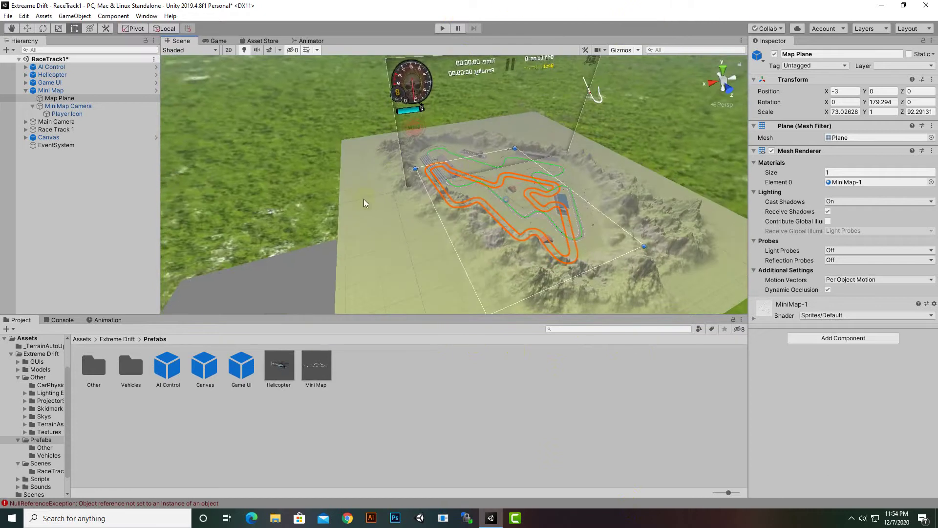
alt+drag(282, 178, 733, 171)
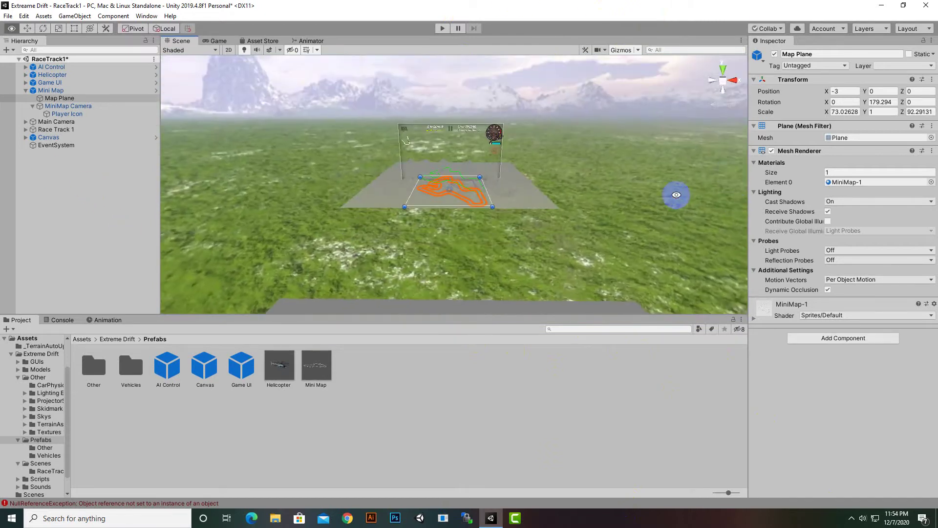
- Return to the root Assets folder and review the scene list and platform options in Build Settings
click(80, 339)
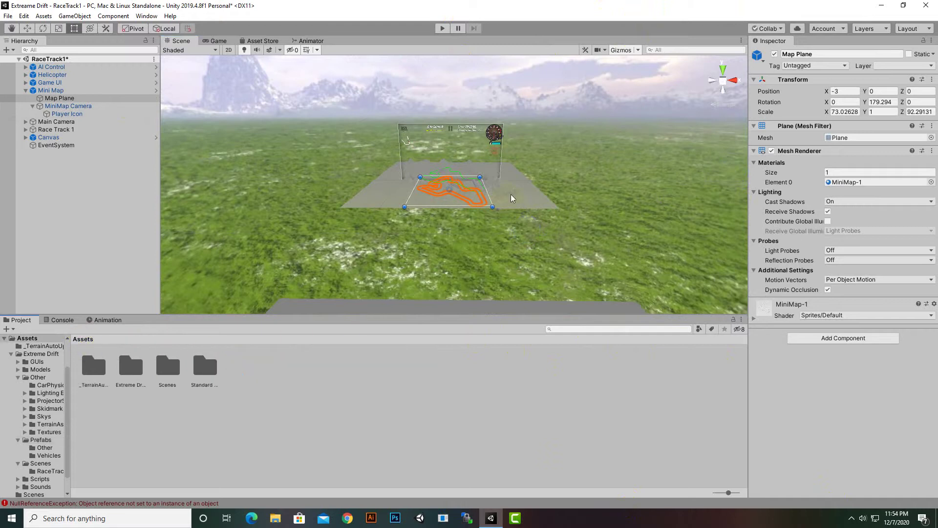
click(8, 16)
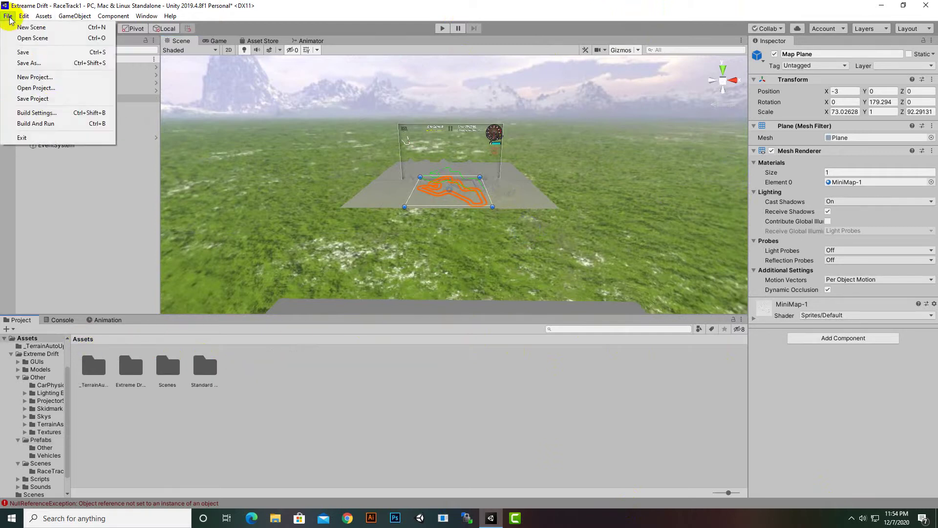
click(51, 113)
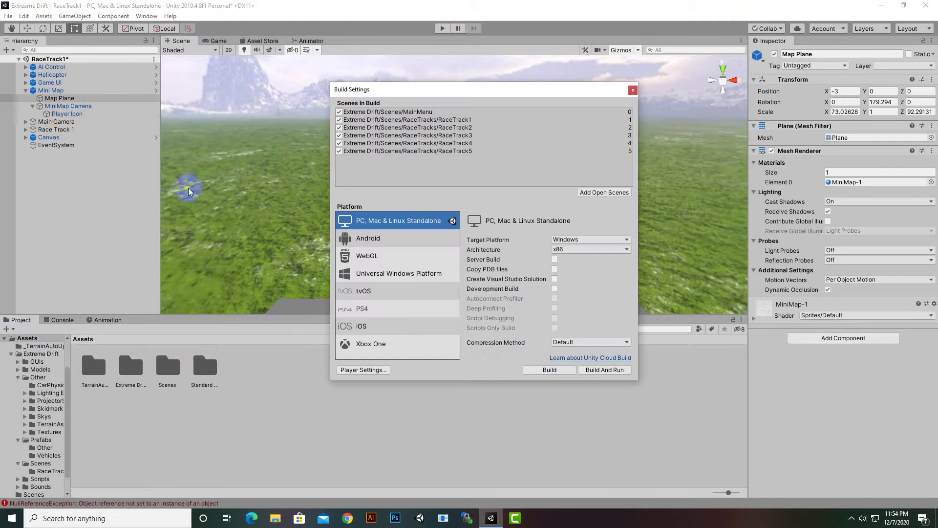
click(632, 91)
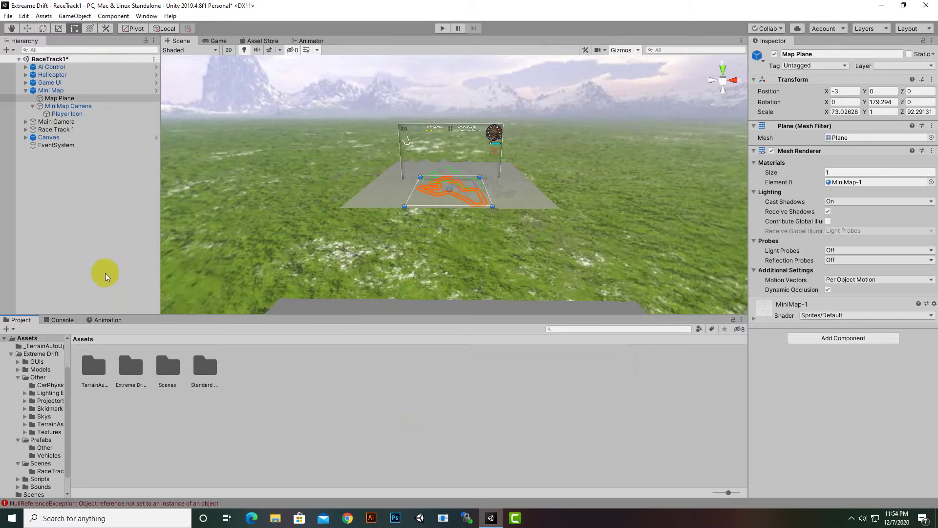
- Collapse the MiniMap Camera and Mini Map groups in the hierarchy
click(32, 106)
click(25, 91)
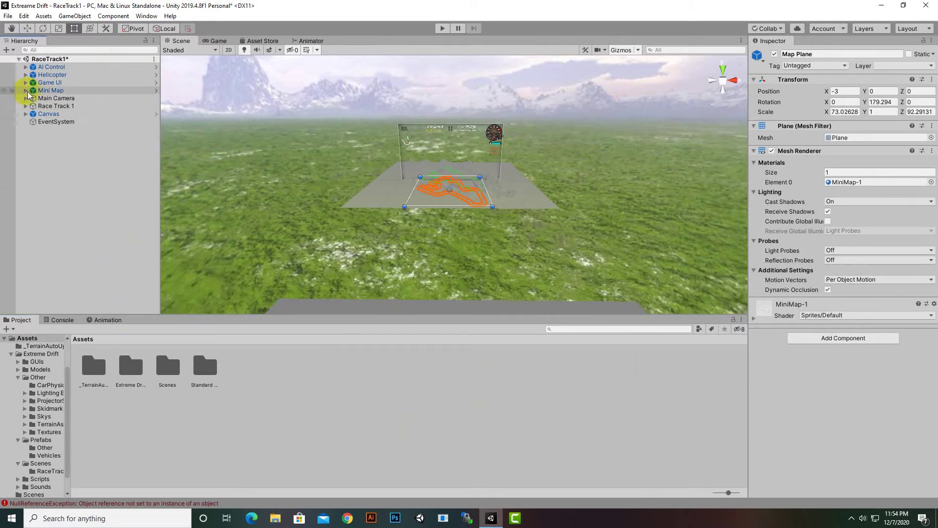
mouse_move(271, 300)
mouse_down()
mouse_move(247, 290)
mouse_move(422, 273)
mouse_up()
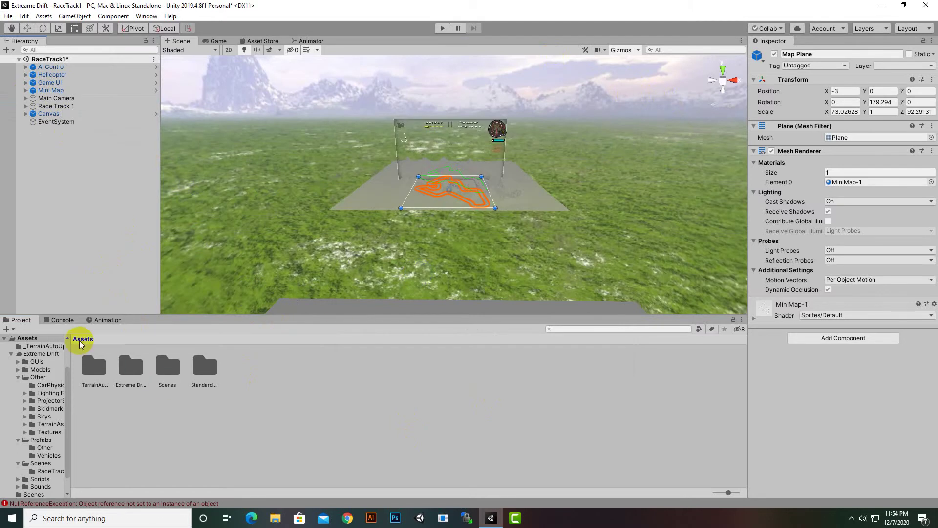